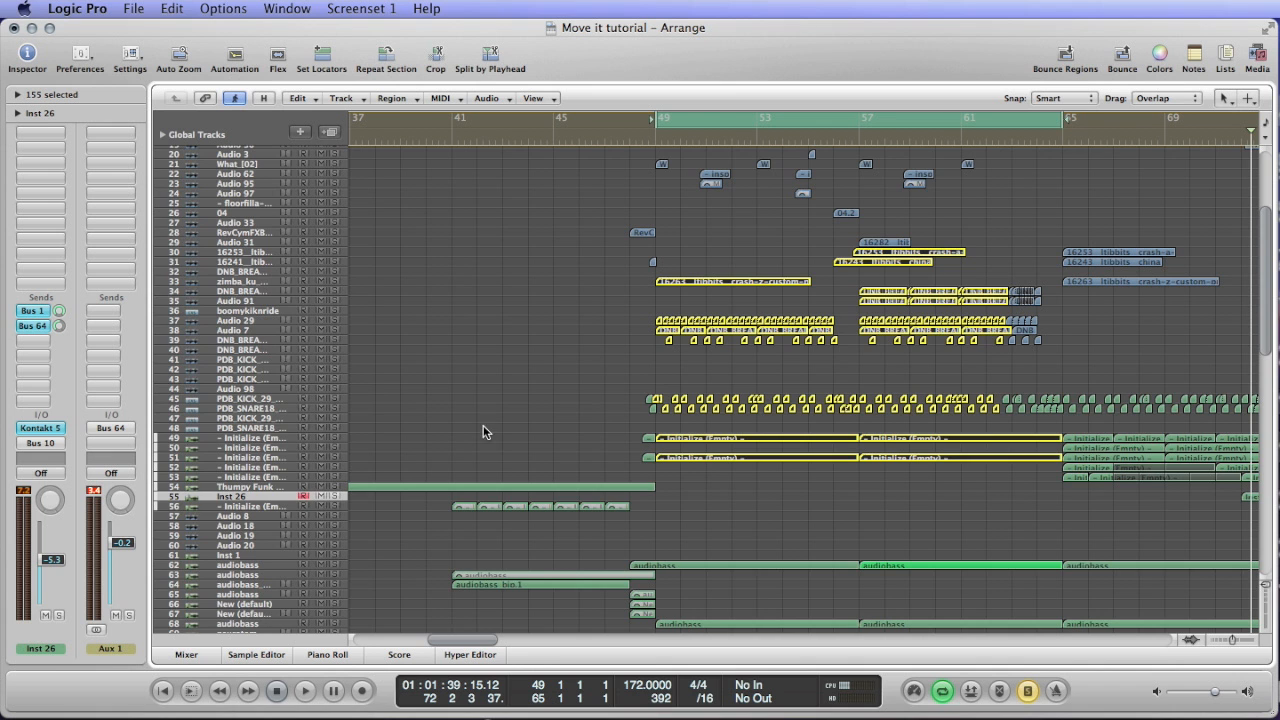
# Show the mixer, solo the Bus 10 channel and play the looped section from bar 49.
pyautogui.scroll(-5, 659, 434)
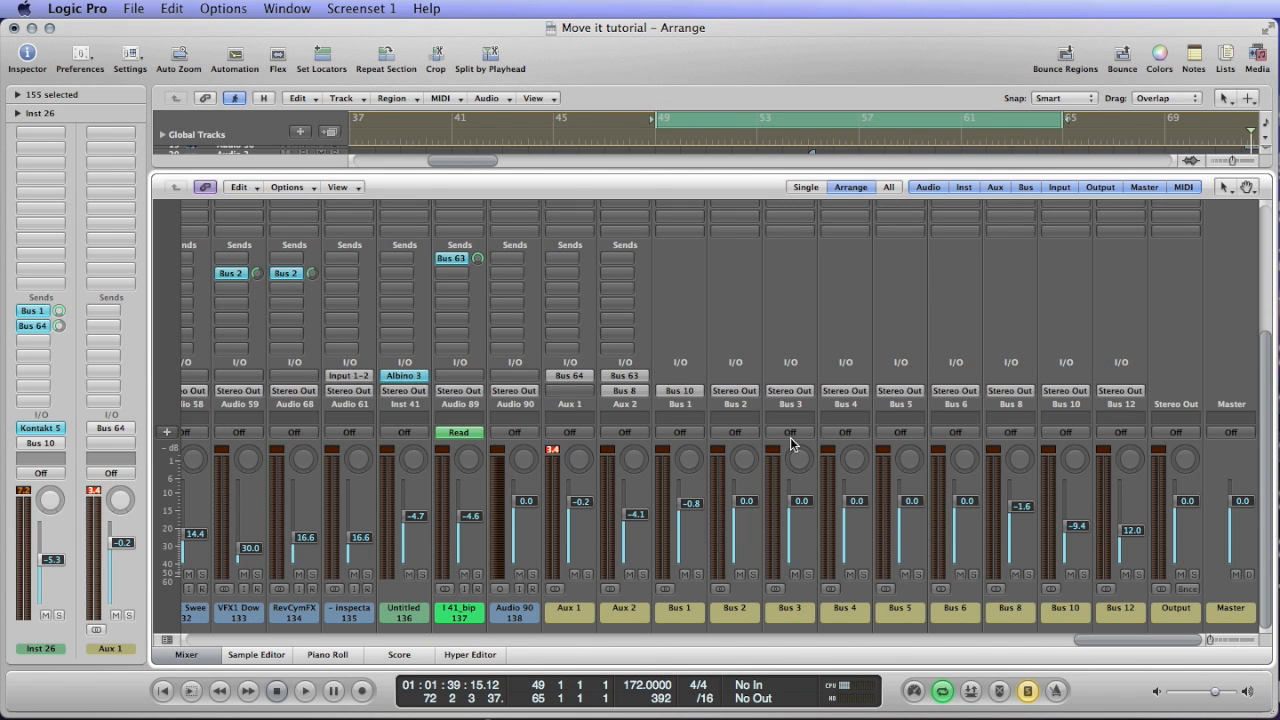
pyautogui.click(1068, 612)
pyautogui.scroll(5, 1026, 500)
pyautogui.scroll(-5, 1026, 500)
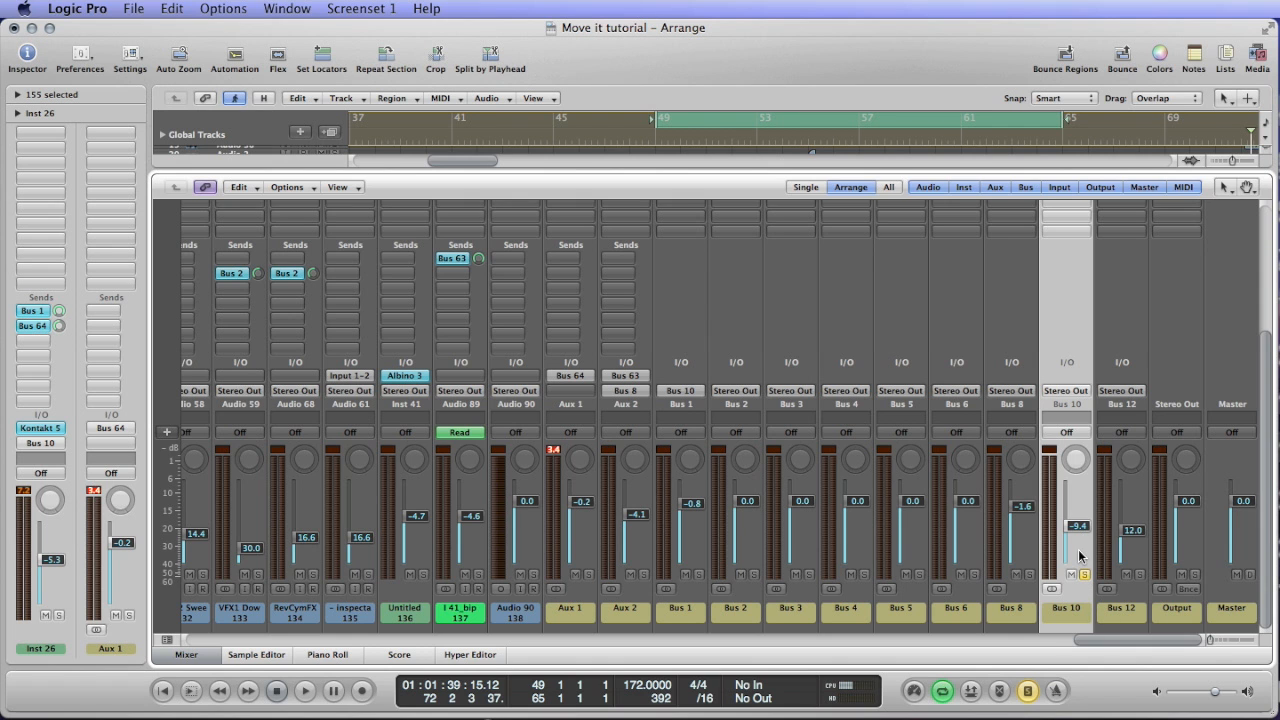
pyautogui.press('s')
pyautogui.press('space')
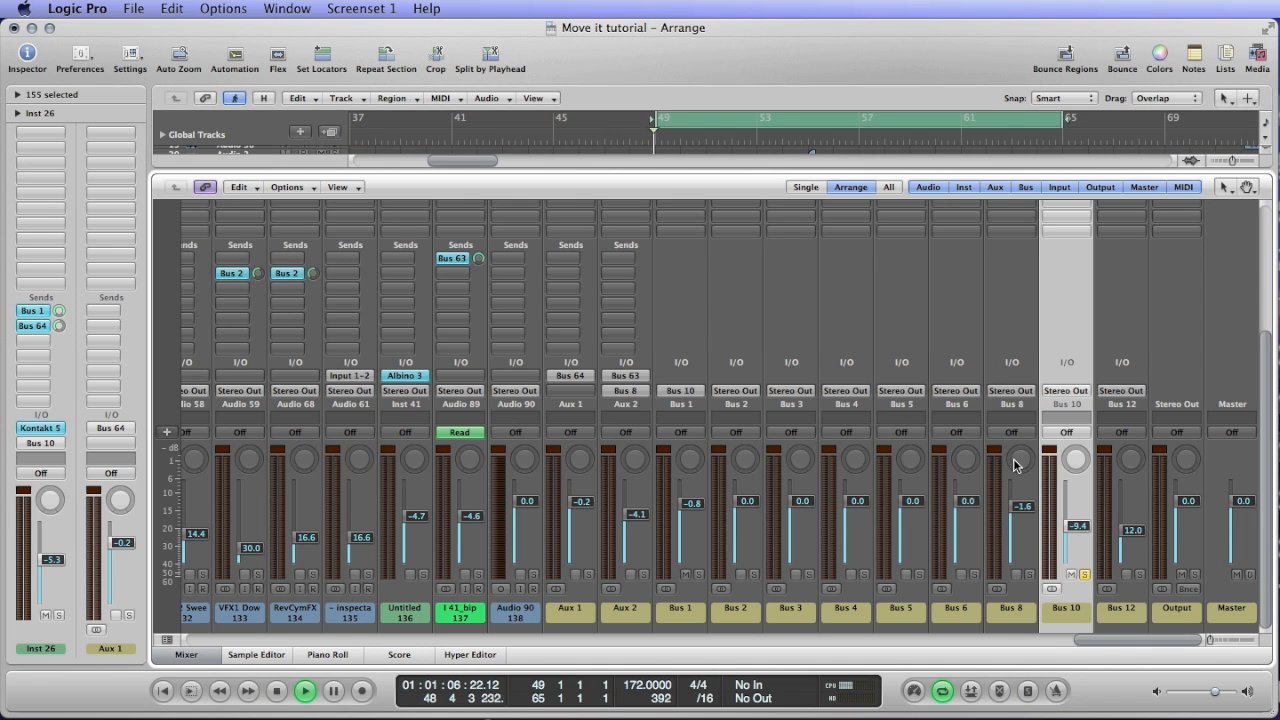
# Bypass all five inserts on Bus 10, mute Bus 1 and listen to the unprocessed signal.
pyautogui.scroll(5, 1045, 465)
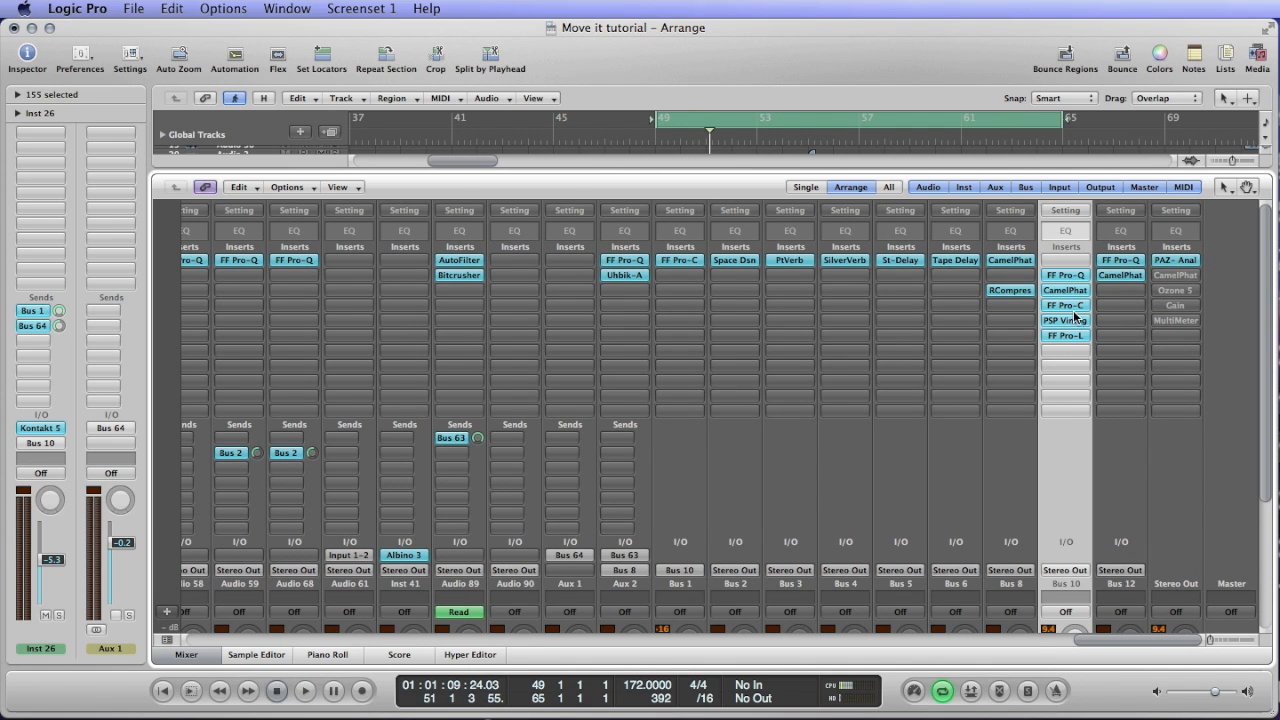
pyautogui.moveTo(1065, 340); pyautogui.dragTo(1065, 275)
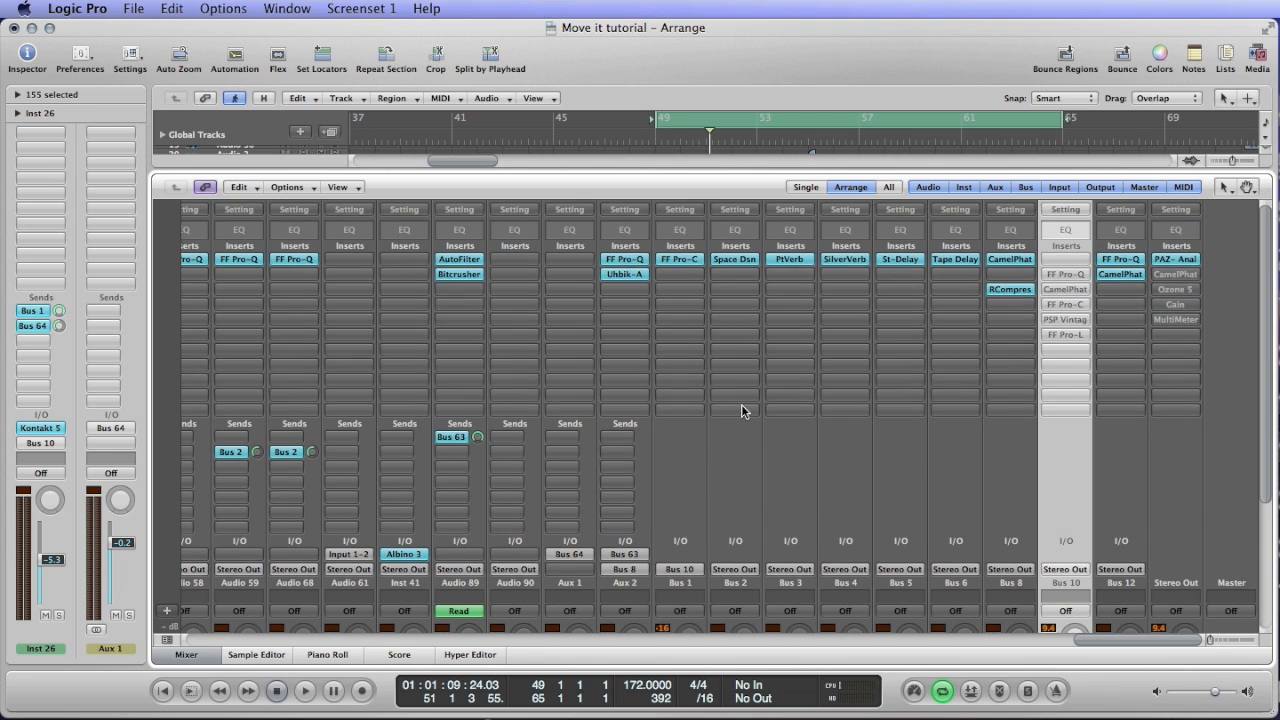
pyautogui.scroll(-5, 741, 410)
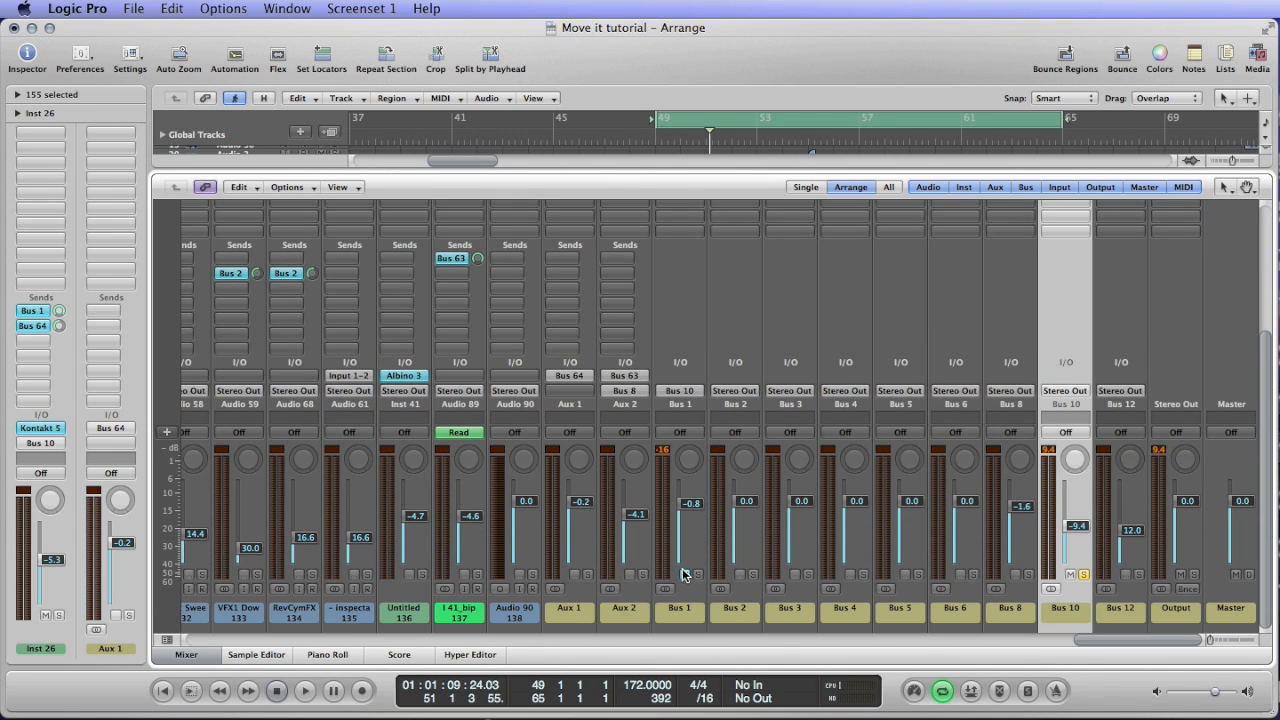
pyautogui.press('space')
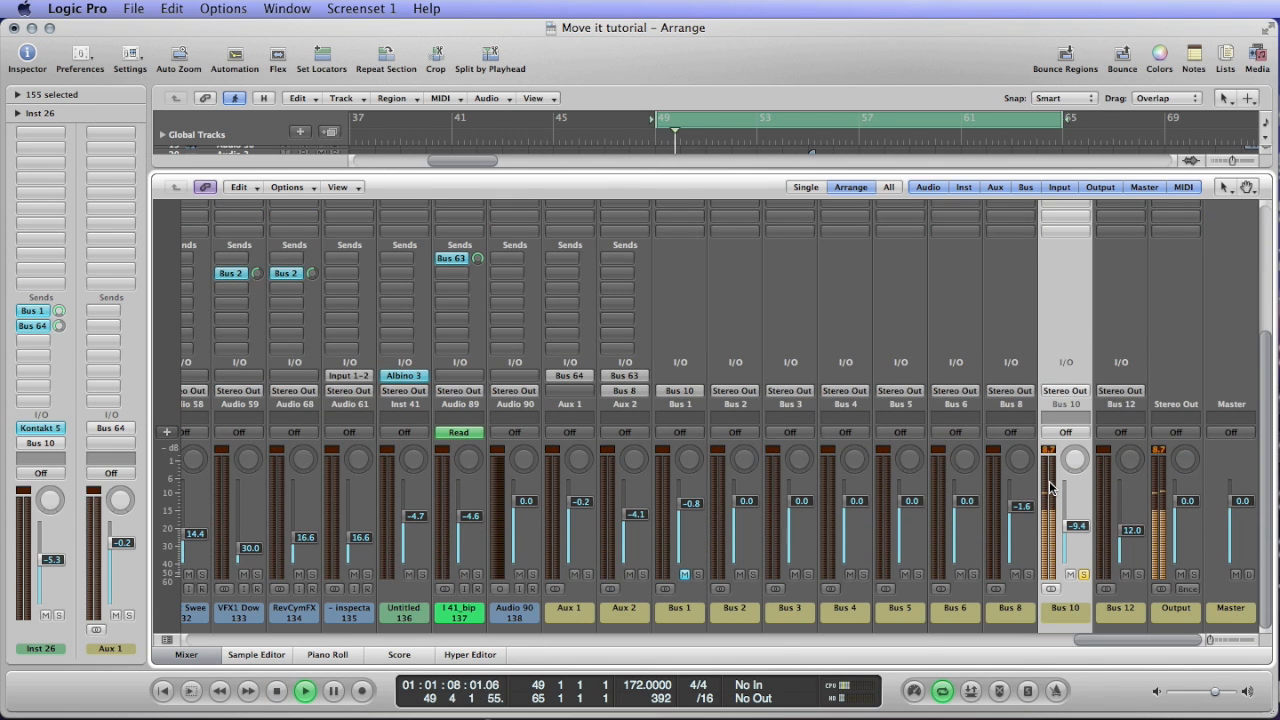
pyautogui.scroll(4, 1060, 455)
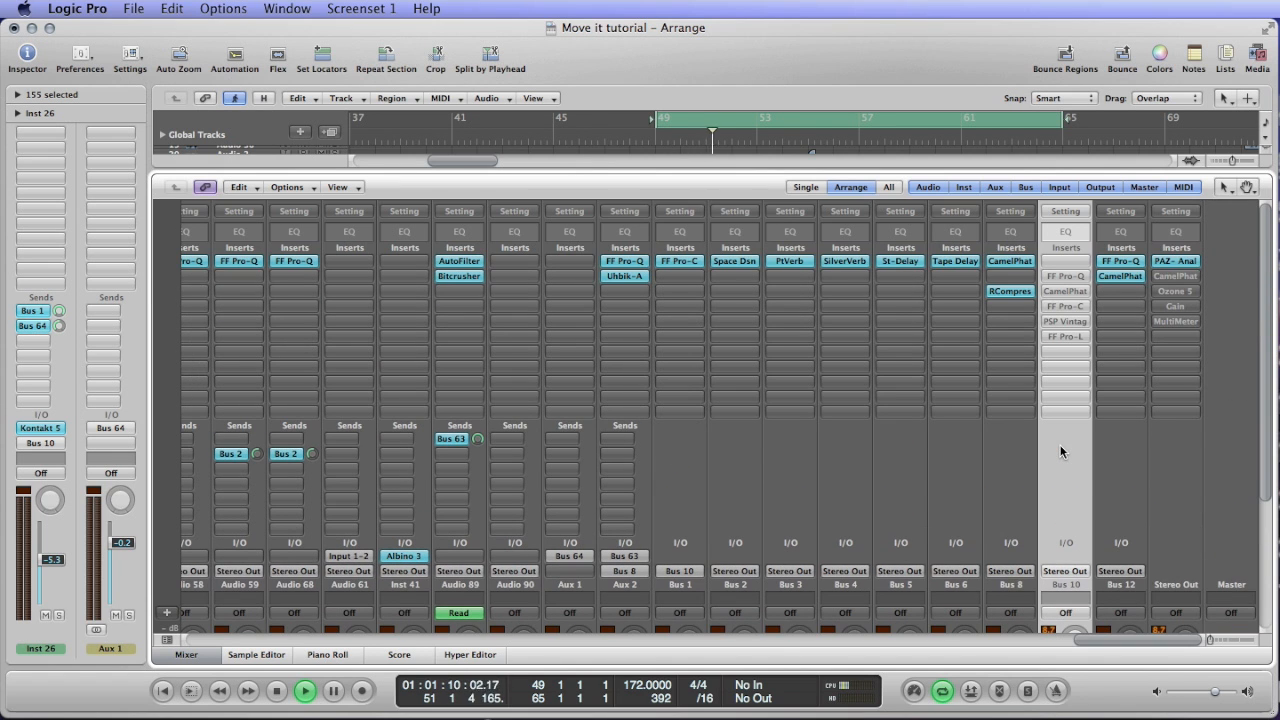
pyautogui.press('space')
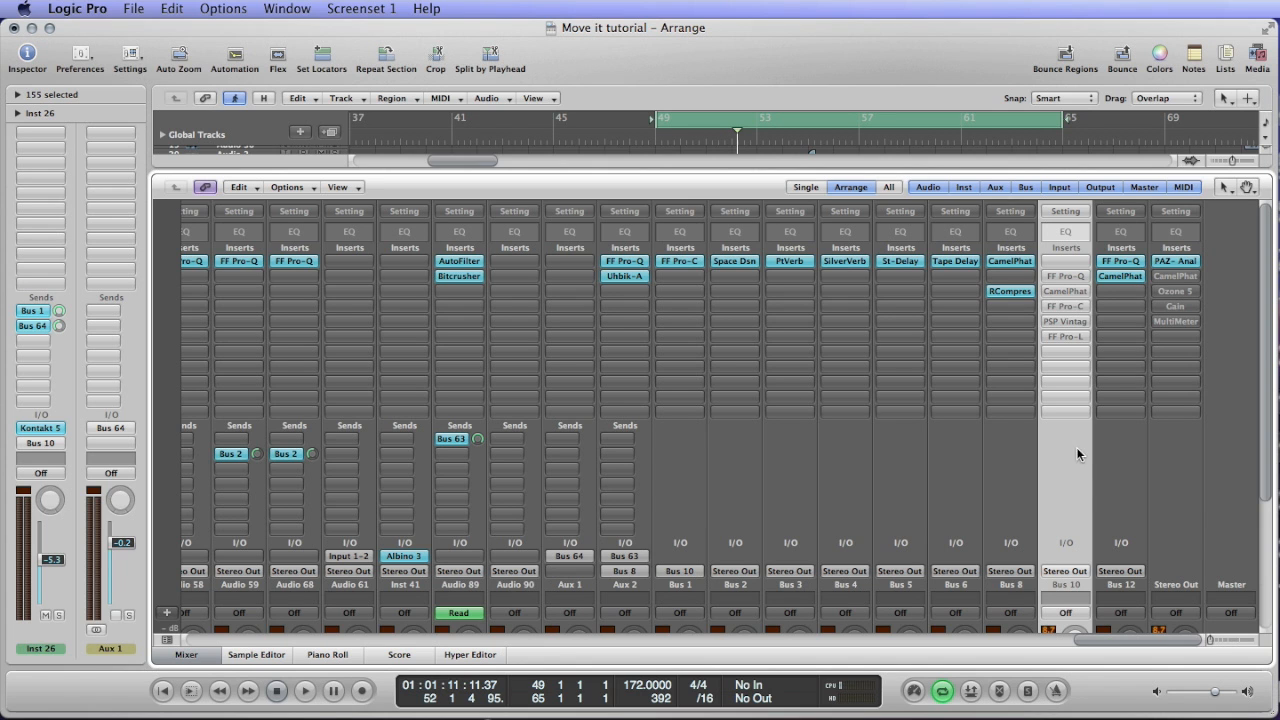
# Open the FF Pro-Q insert on Bus 10 and take it out of bypass.
pyautogui.click(1067, 277)
pyautogui.press('space')
pyautogui.click(74, 113)
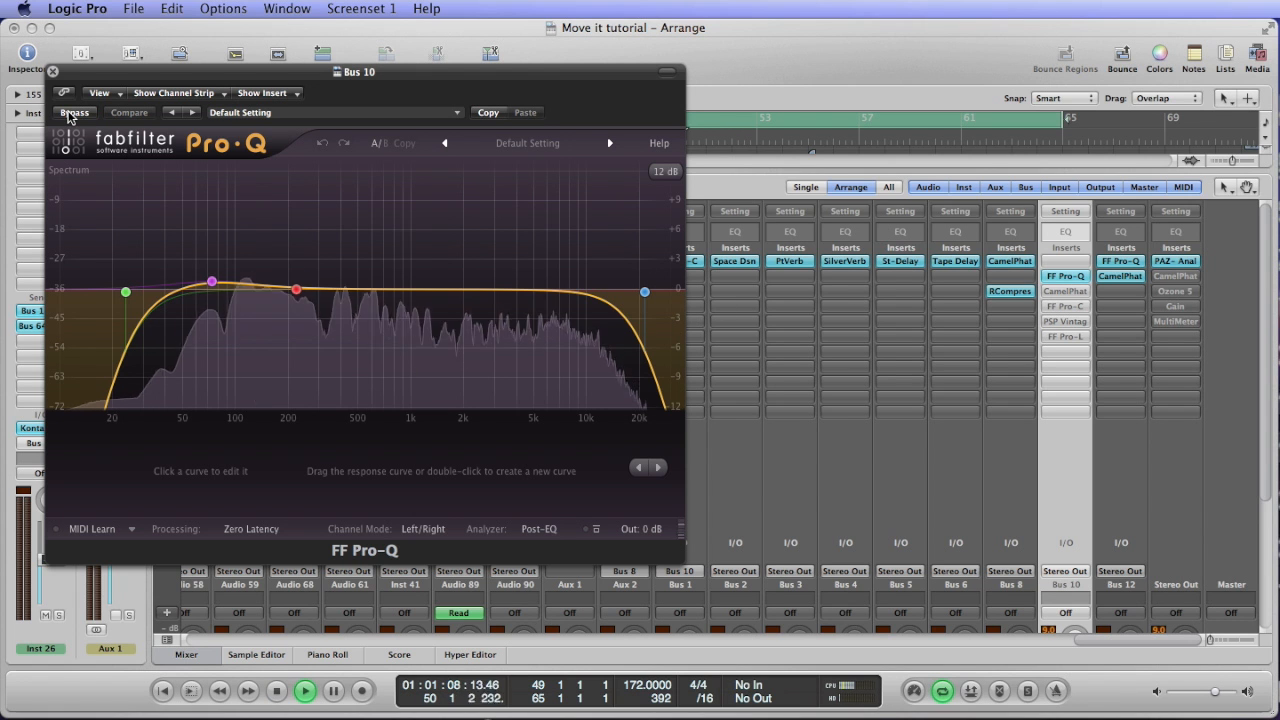
# Examine the Pro-Q's 222 Hz and 73 Hz bell bands while starting and stopping playback.
pyautogui.click(296, 290)
pyautogui.press('space')
pyautogui.press('space')
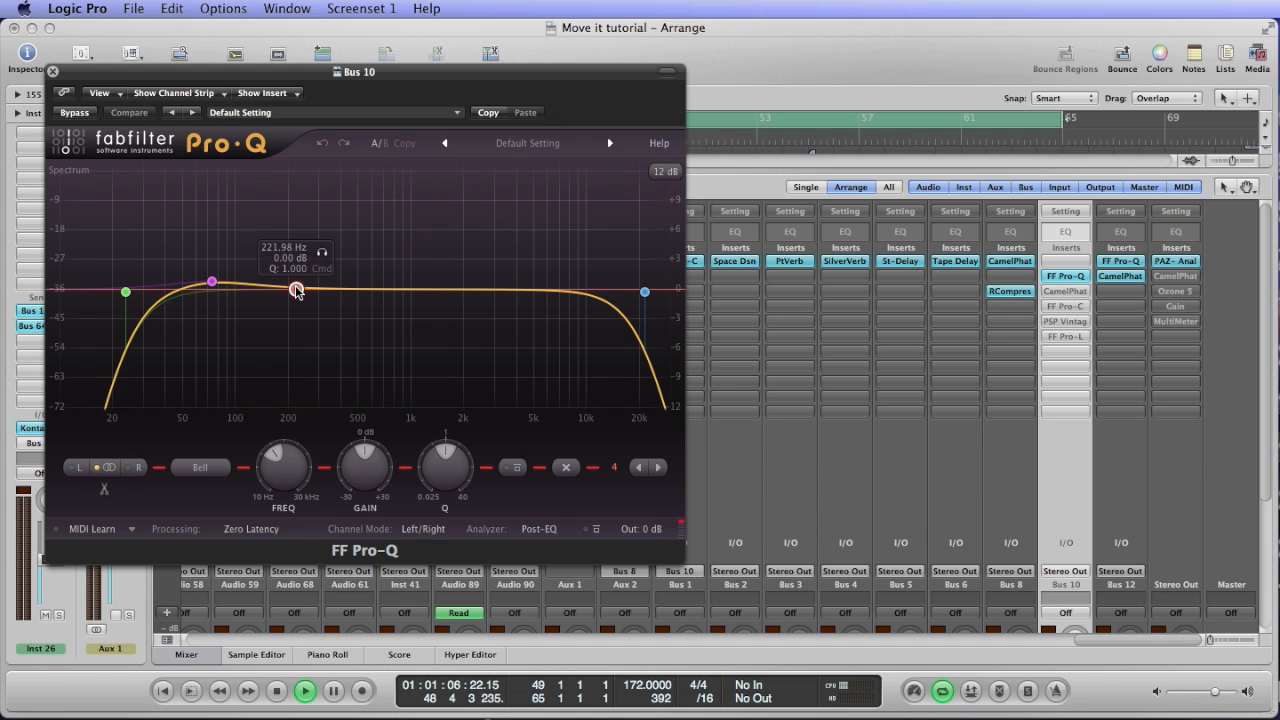
pyautogui.press('space')
pyautogui.click(212, 283)
pyautogui.press('space')
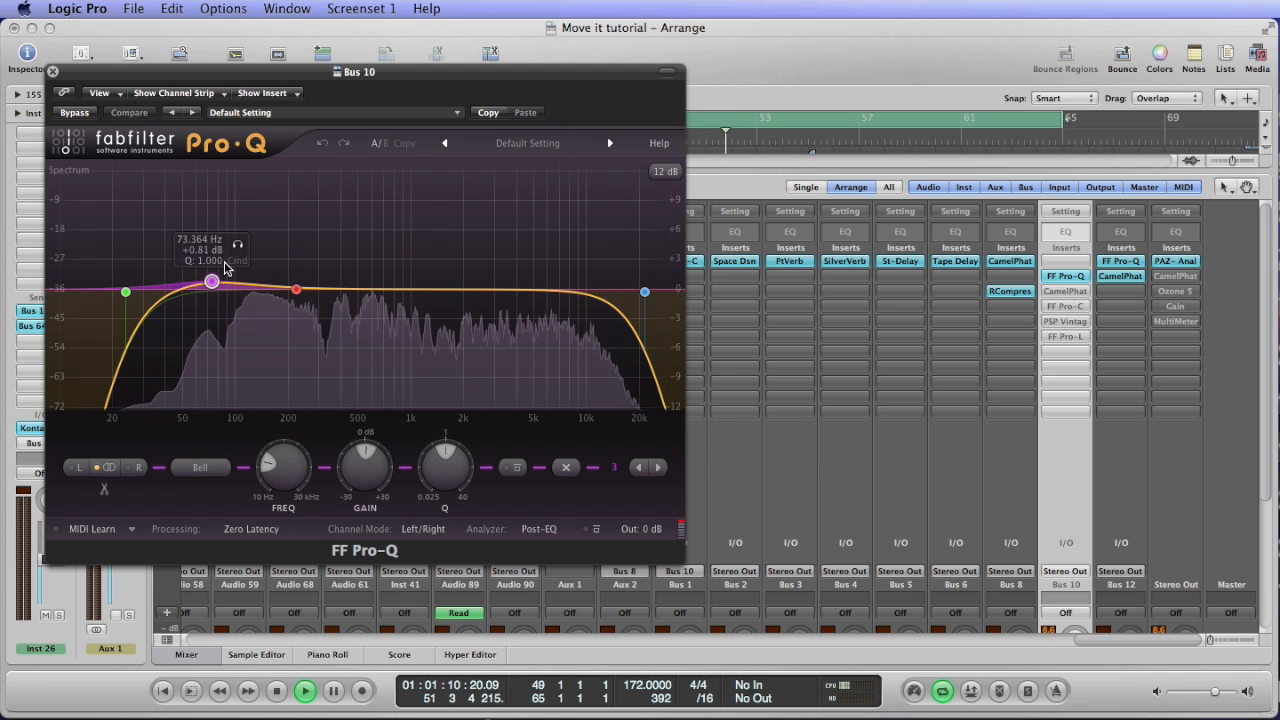
# Try a slightly boosted bell band with Q 40 at about 99 Hz in the Pro-Q, and delete it.
pyautogui.click(240, 285)
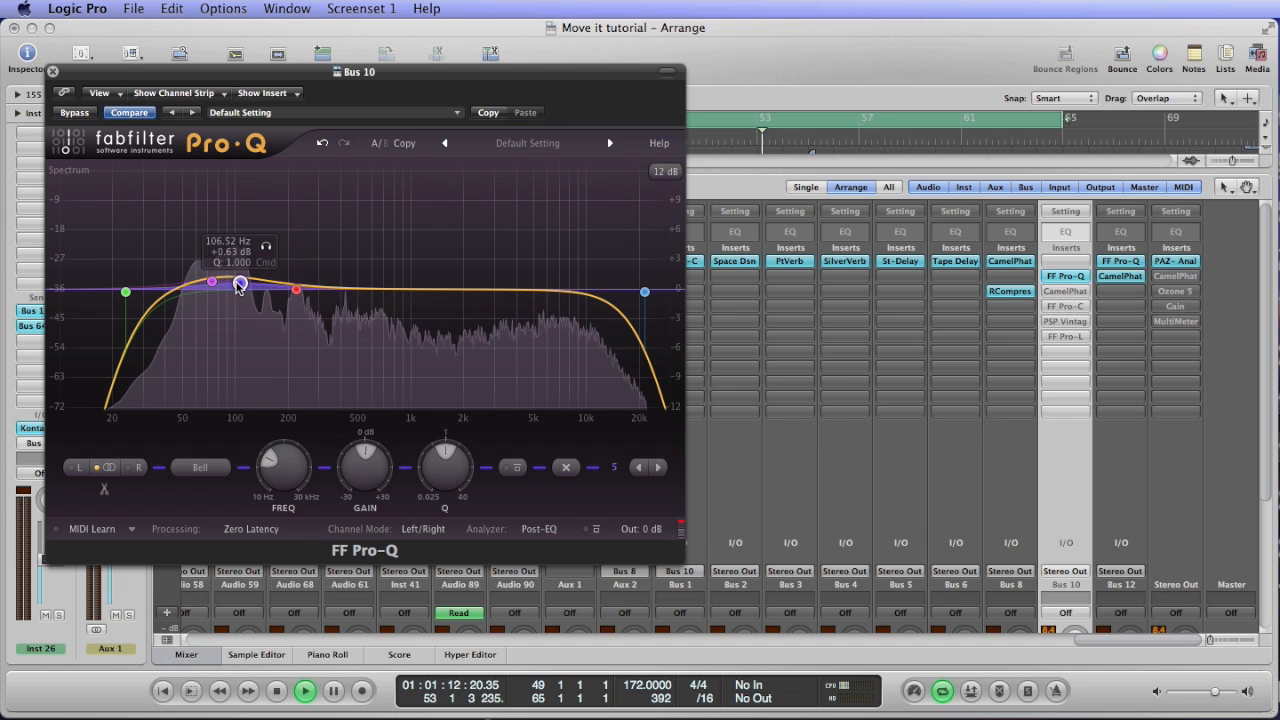
pyautogui.scroll(10, 240, 285)
pyautogui.moveTo(240, 285)
pyautogui.mouseDown()
pyautogui.moveTo(238, 226)
pyautogui.moveTo(234, 285)
pyautogui.mouseUp()
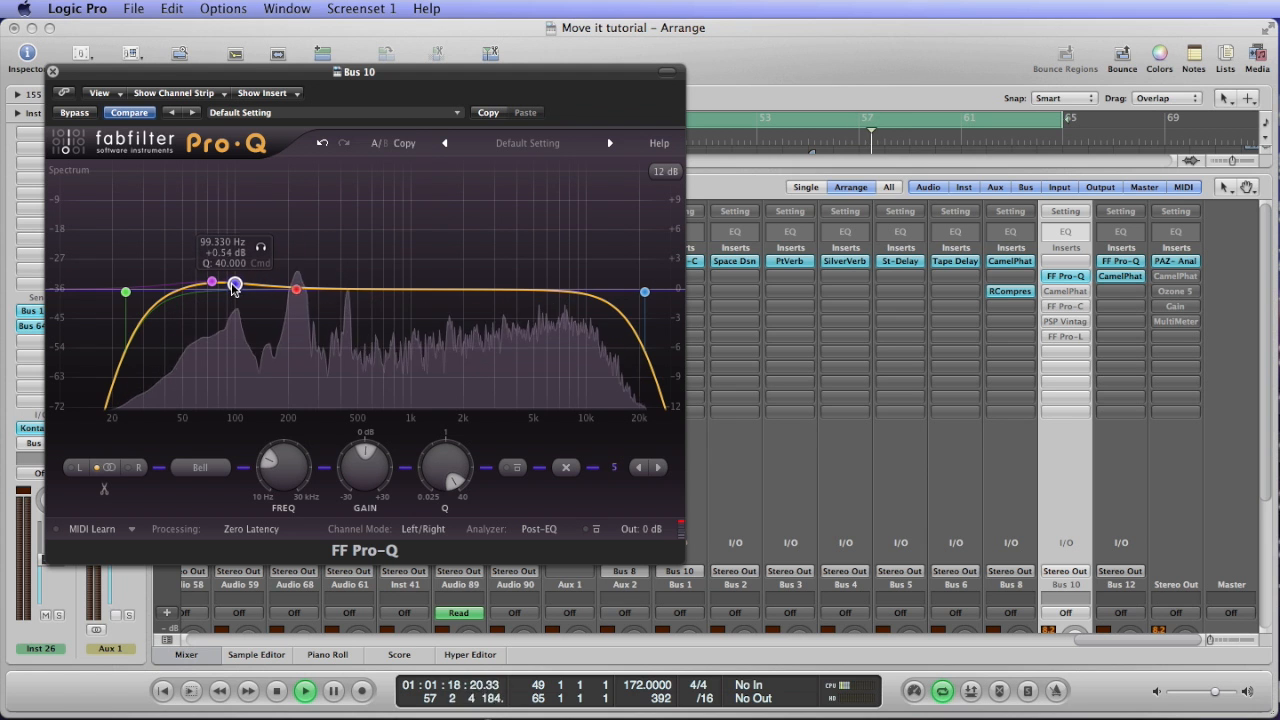
pyautogui.rightClick(234, 287)
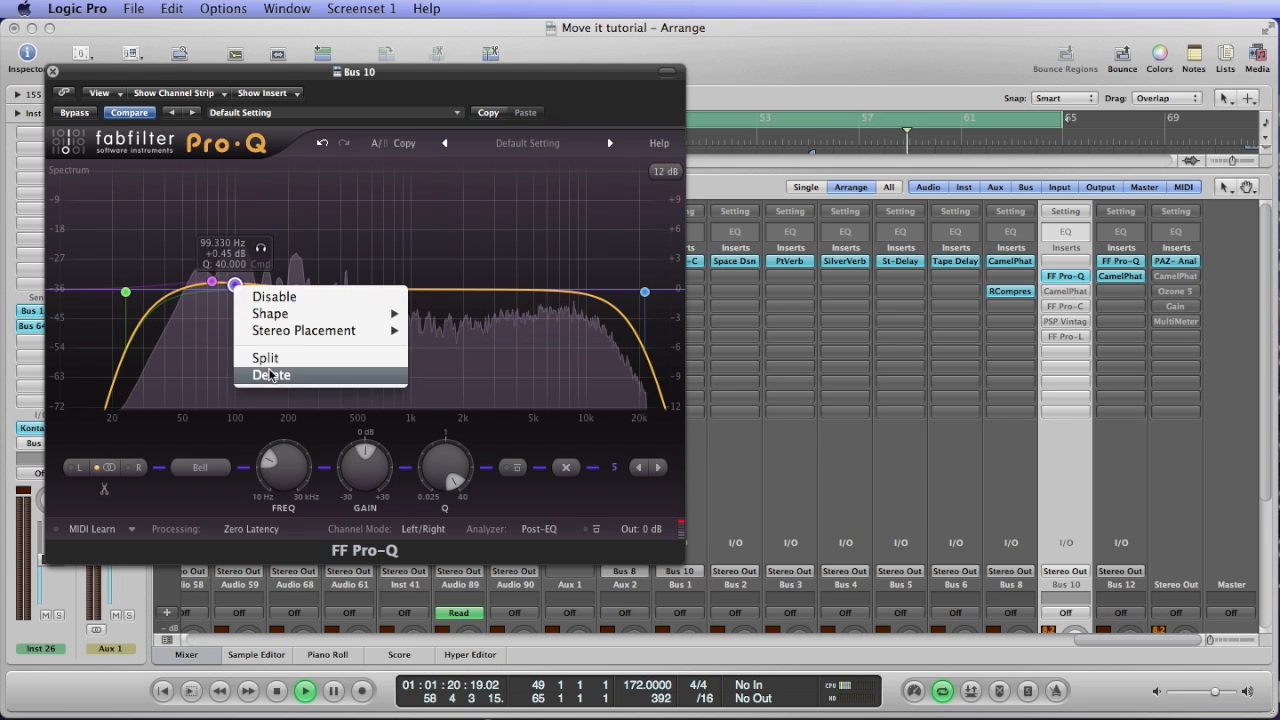
pyautogui.click(272, 374)
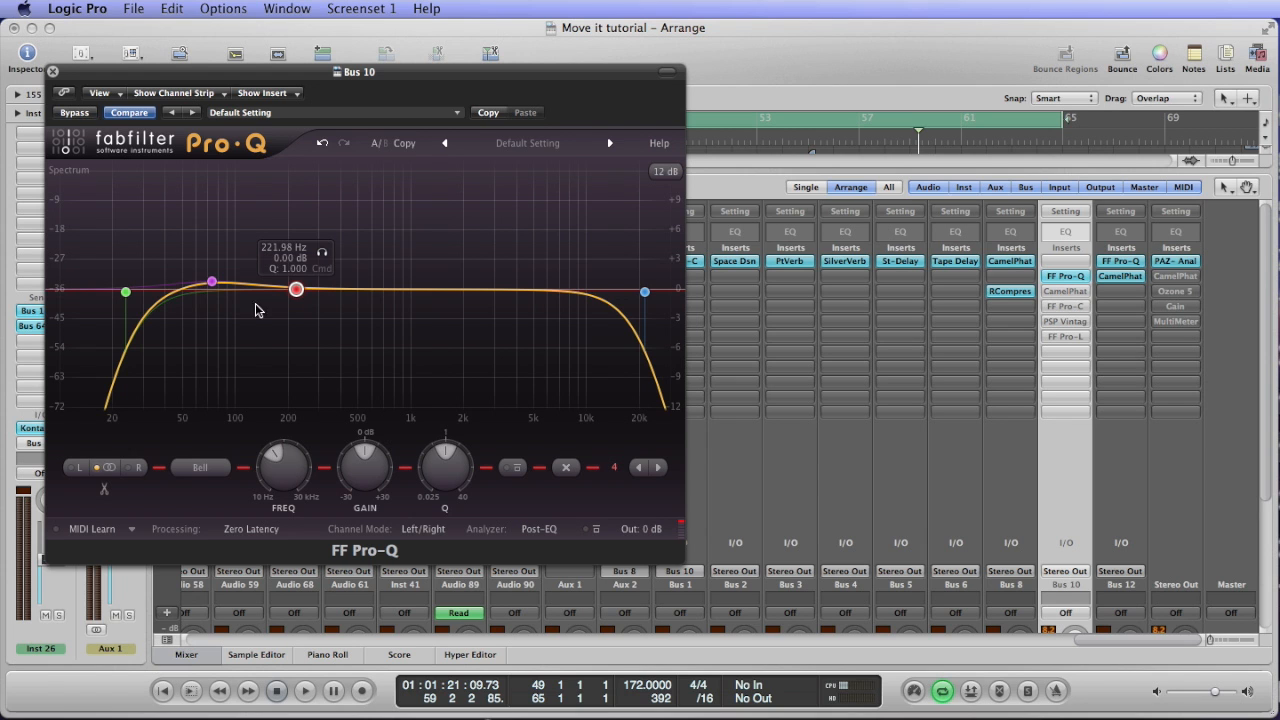
# Examine the Pro-Q's 73 Hz bell and low-cut bands, listen to the equalized bus and close the plug-in.
pyautogui.click(212, 282)
pyautogui.click(125, 292)
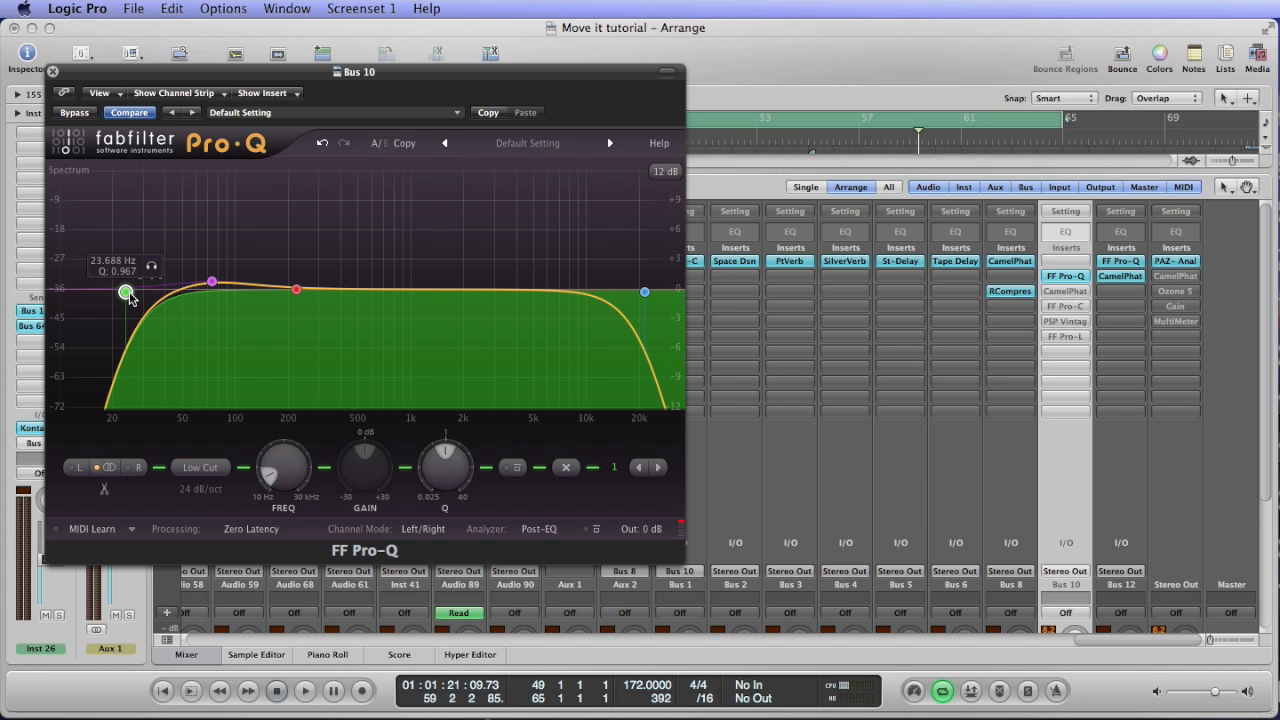
pyautogui.press('space')
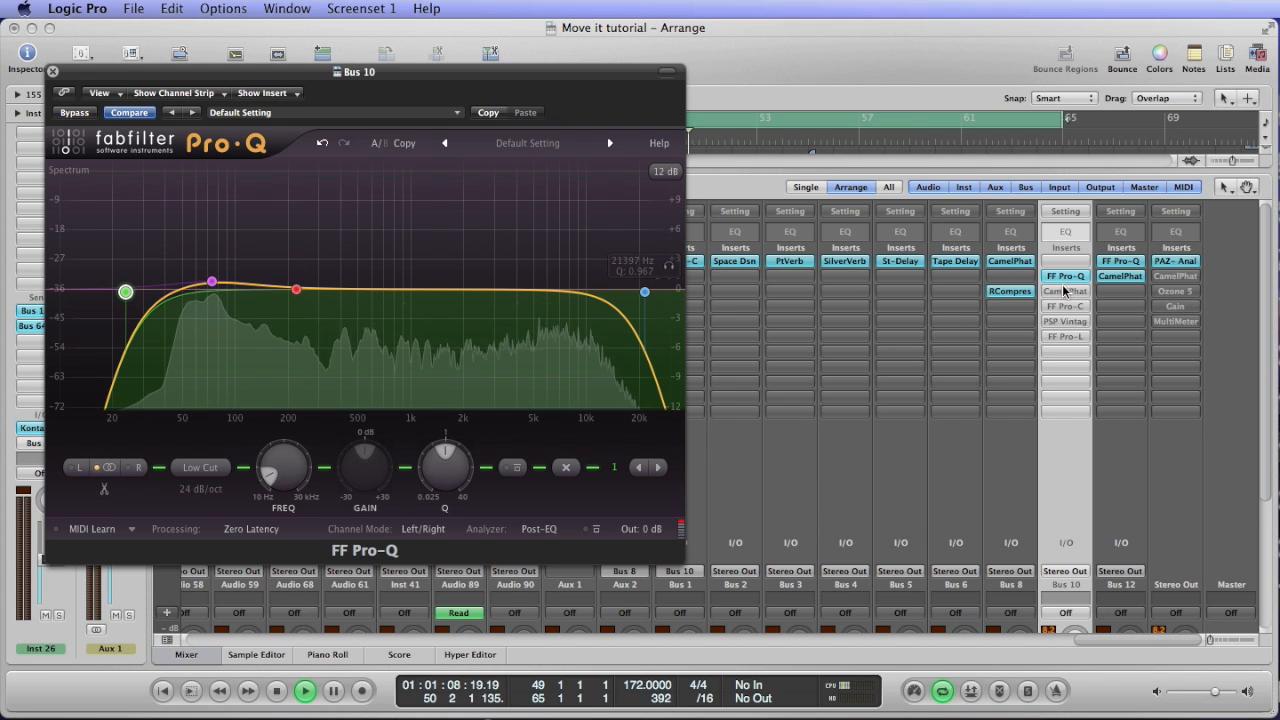
pyautogui.press('space')
pyautogui.click(53, 72)
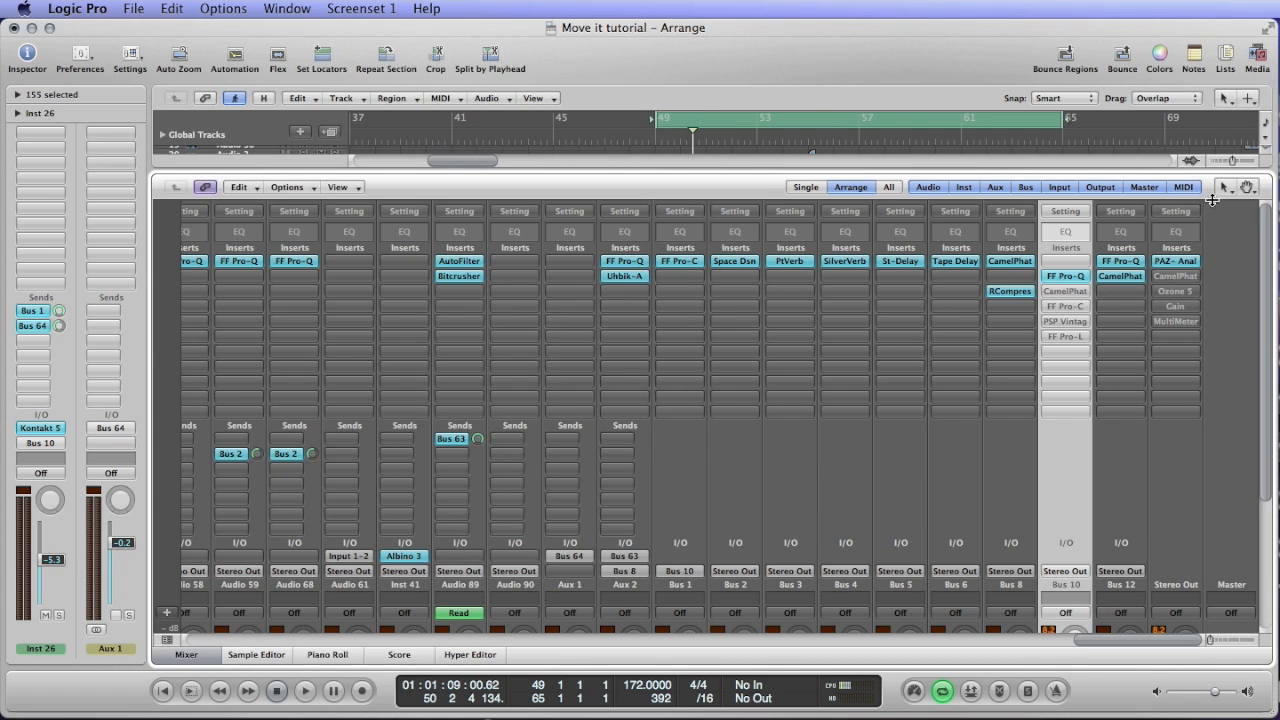
# Open the CamelPhat insert on Bus 10, take it out of bypass and start playback.
pyautogui.click(1058, 291)
pyautogui.click(150, 176)
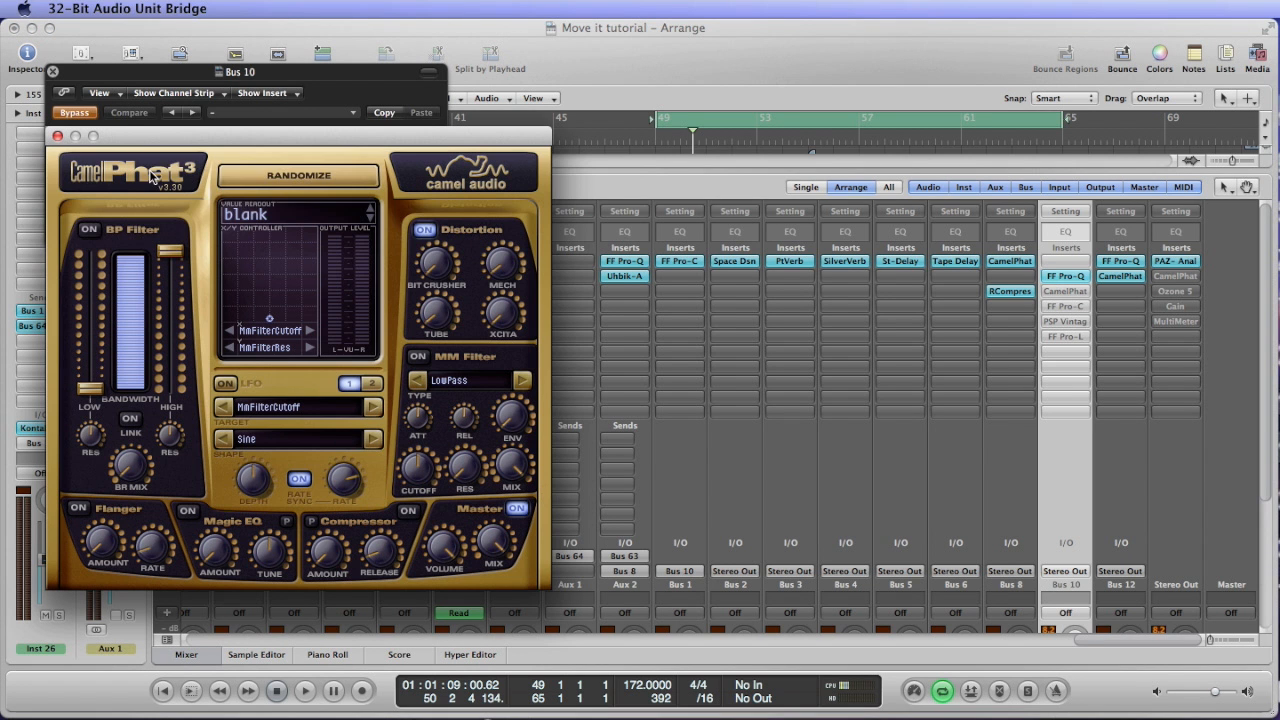
pyautogui.click(73, 114)
pyautogui.press('space')
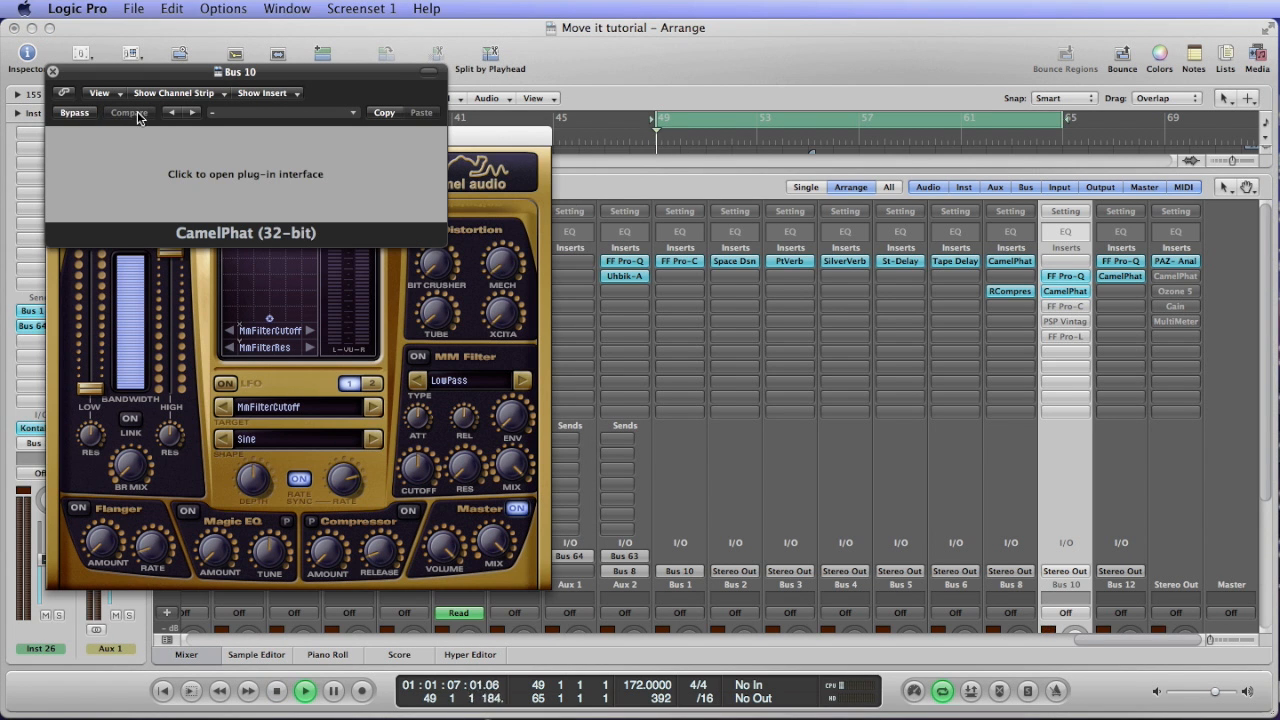
# Examine CamelPhat's distortion section while listening, and close the plug-in.
pyautogui.click(207, 190)
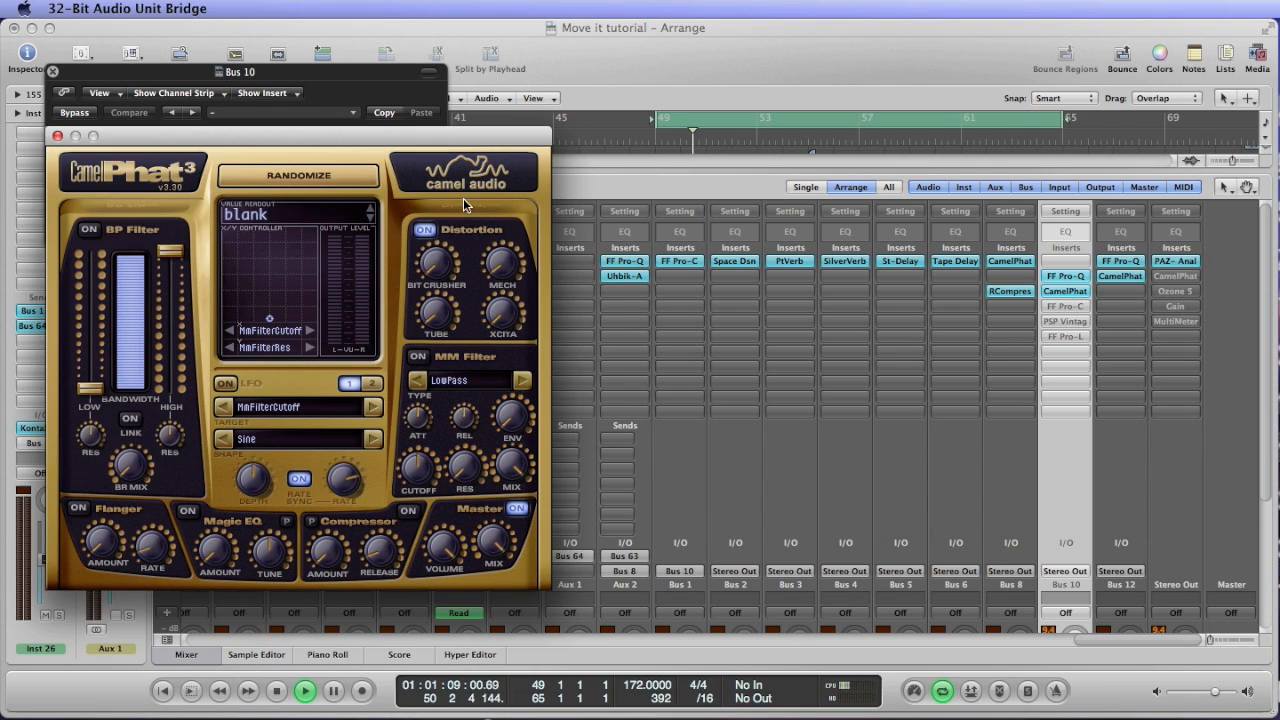
pyautogui.click(424, 232)
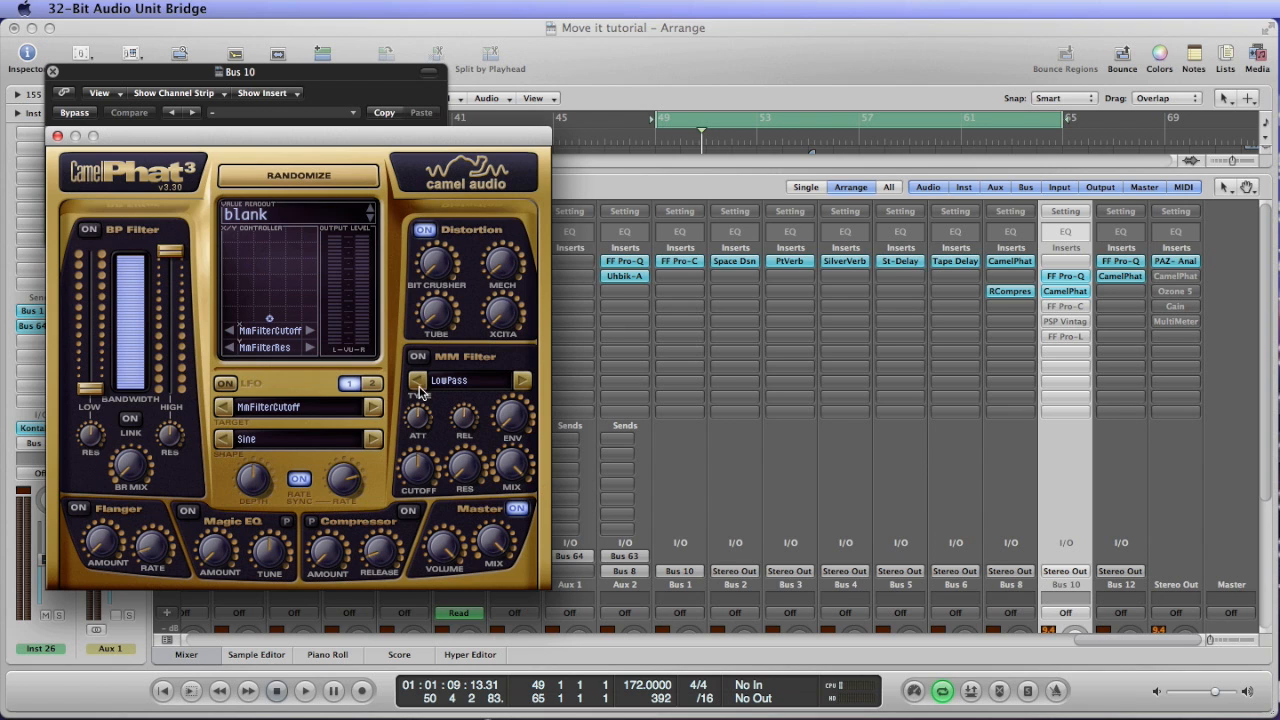
pyautogui.press('space')
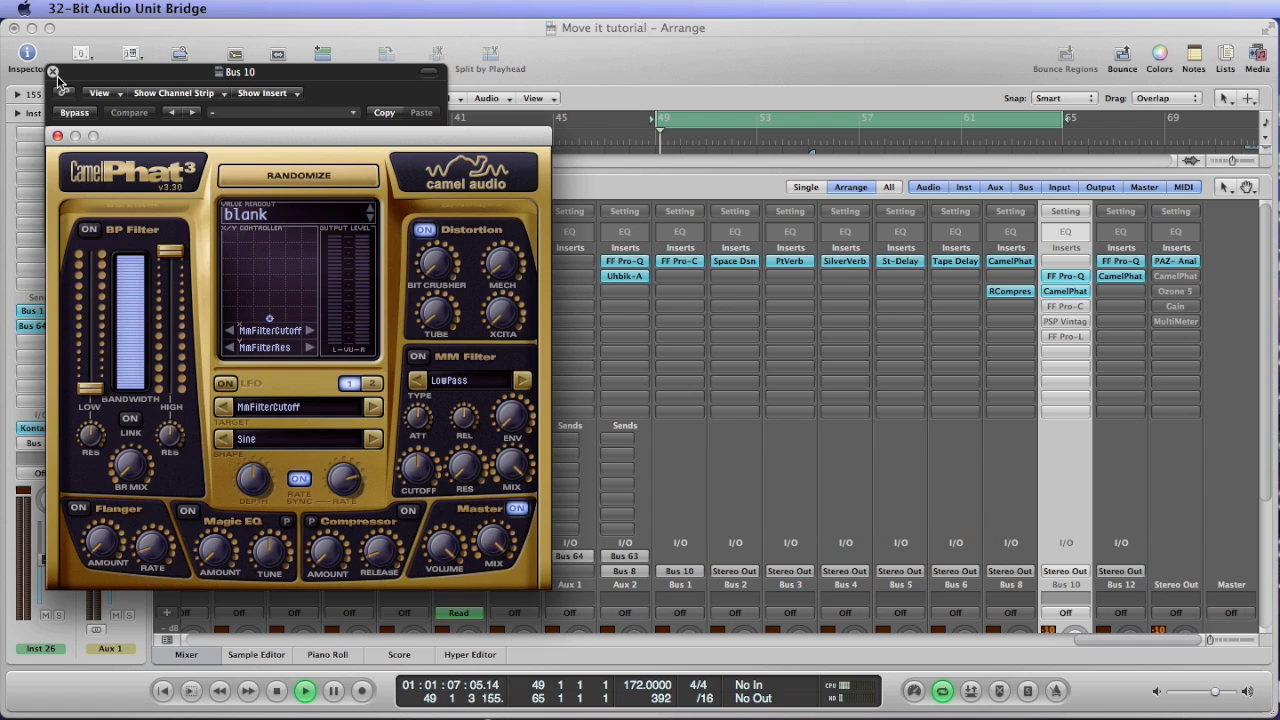
pyautogui.click(53, 73)
pyautogui.press('space')
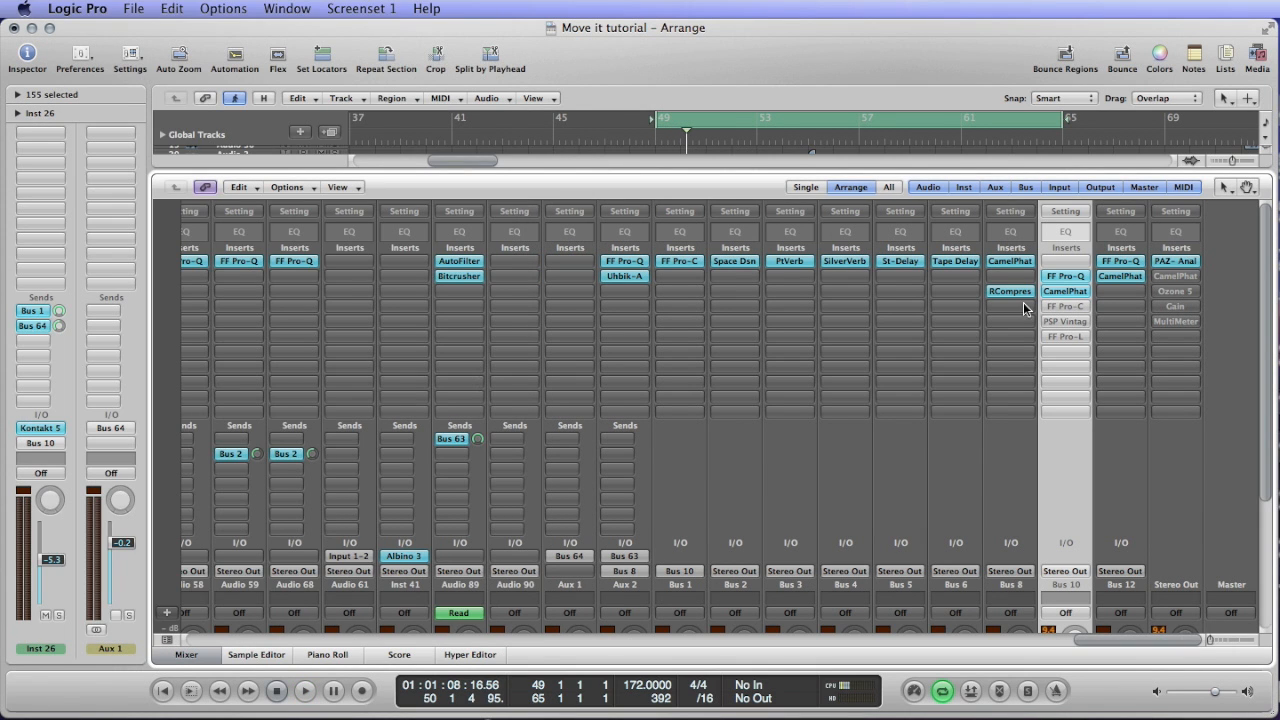
# Open the FF Pro-C compressor on Bus 10, take it out of bypass and start playback.
pyautogui.click(1055, 308)
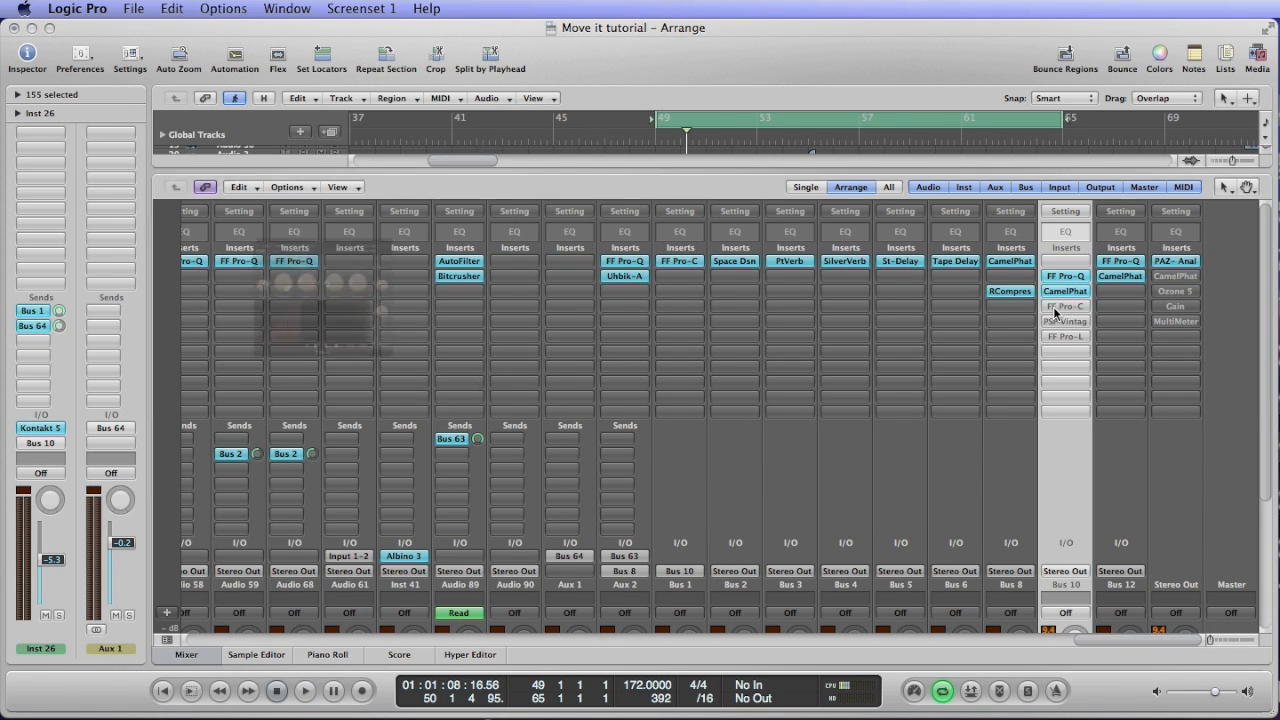
pyautogui.keyDown('alt'); pyautogui.click(1055, 308); pyautogui.keyUp('alt')
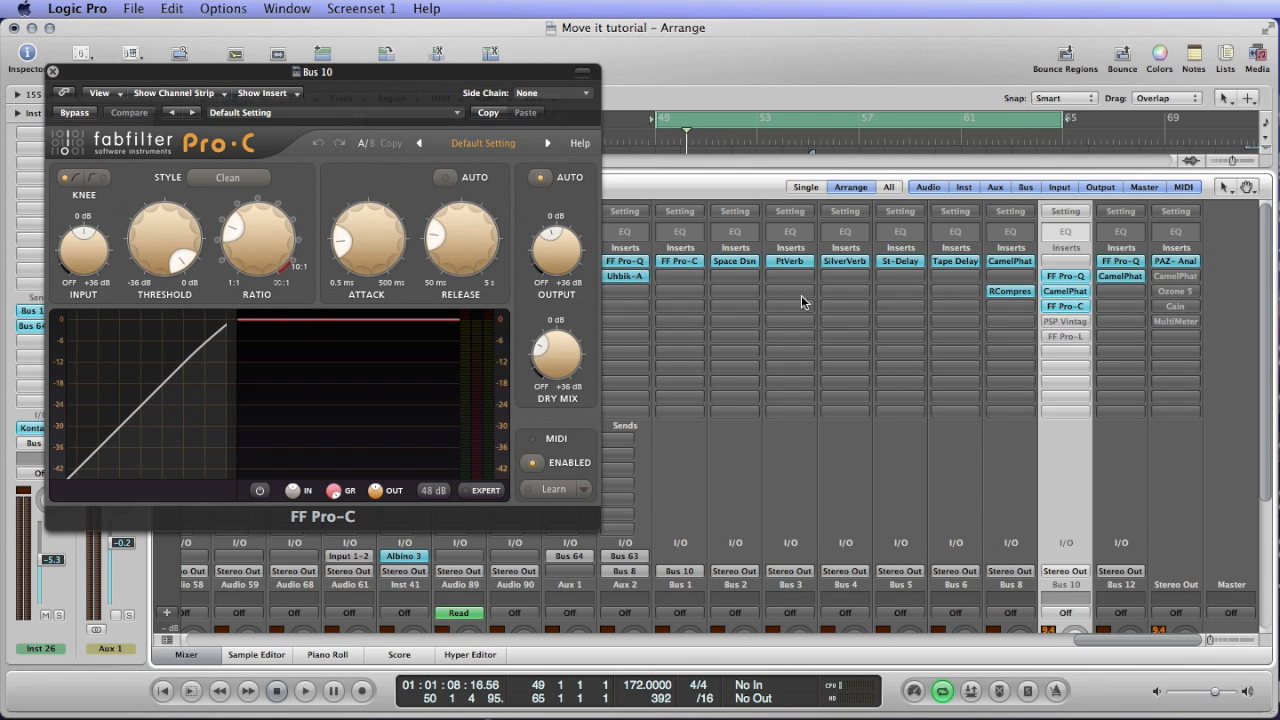
pyautogui.press('space')
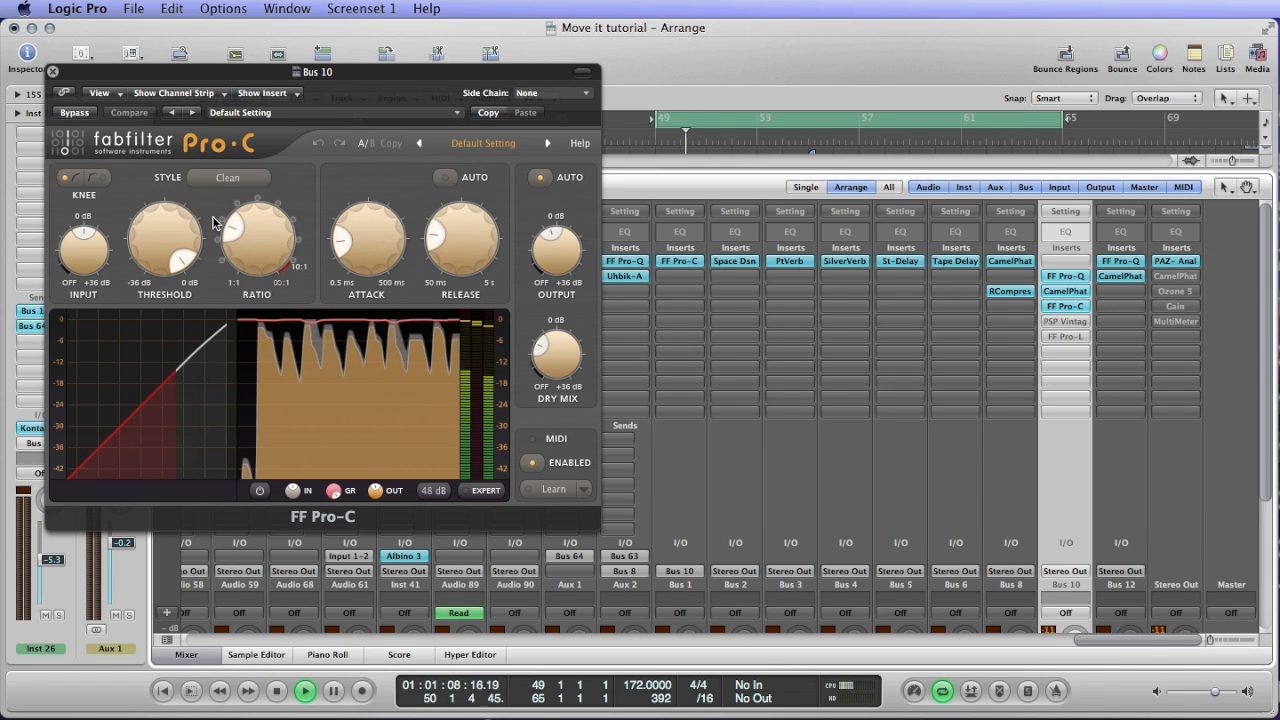
# Set the Pro-C threshold to about -4 dB and listen to the compression from the loop start.
pyautogui.moveTo(163, 250); pyautogui.dragTo(156, 294)
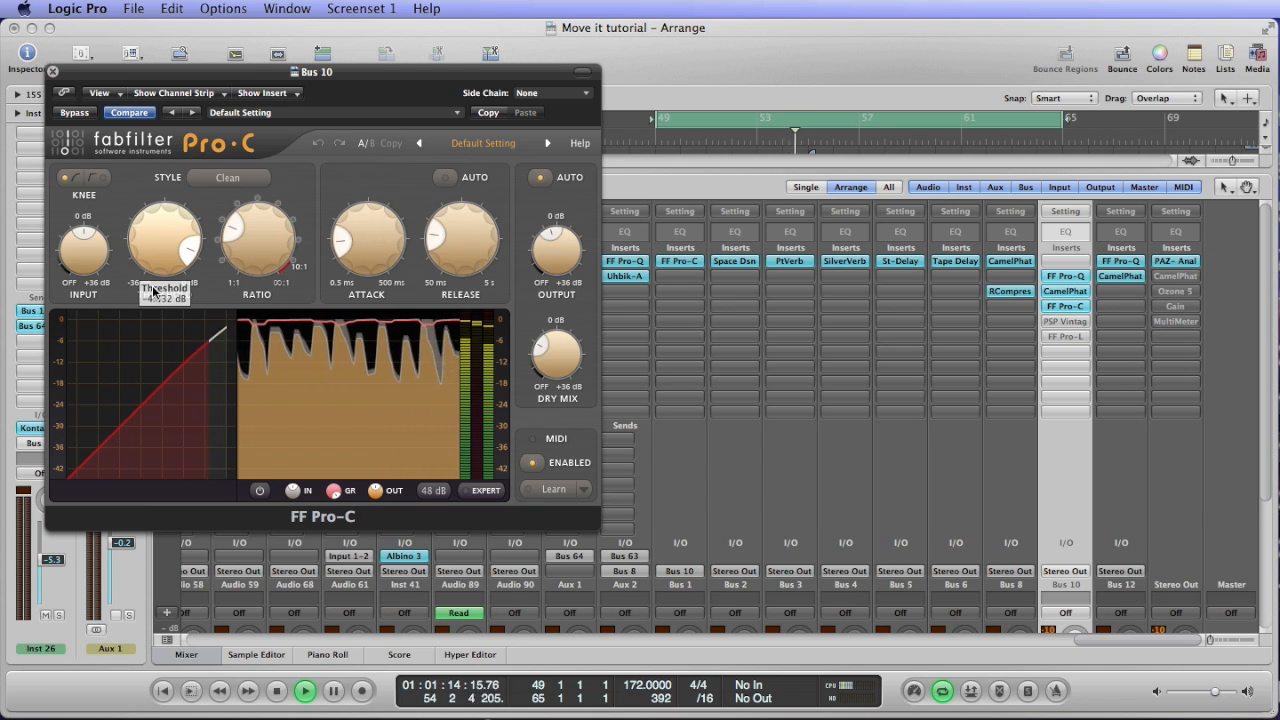
pyautogui.press('space')
pyautogui.press('space')
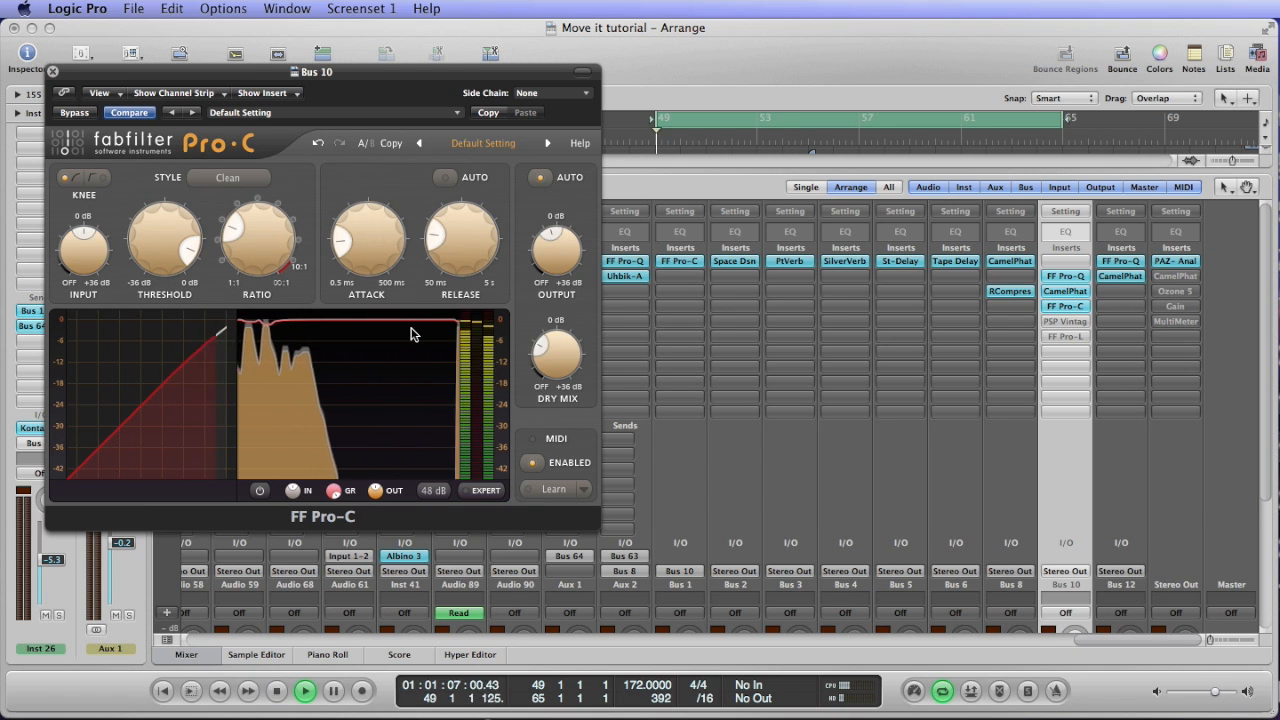
pyautogui.press('space')
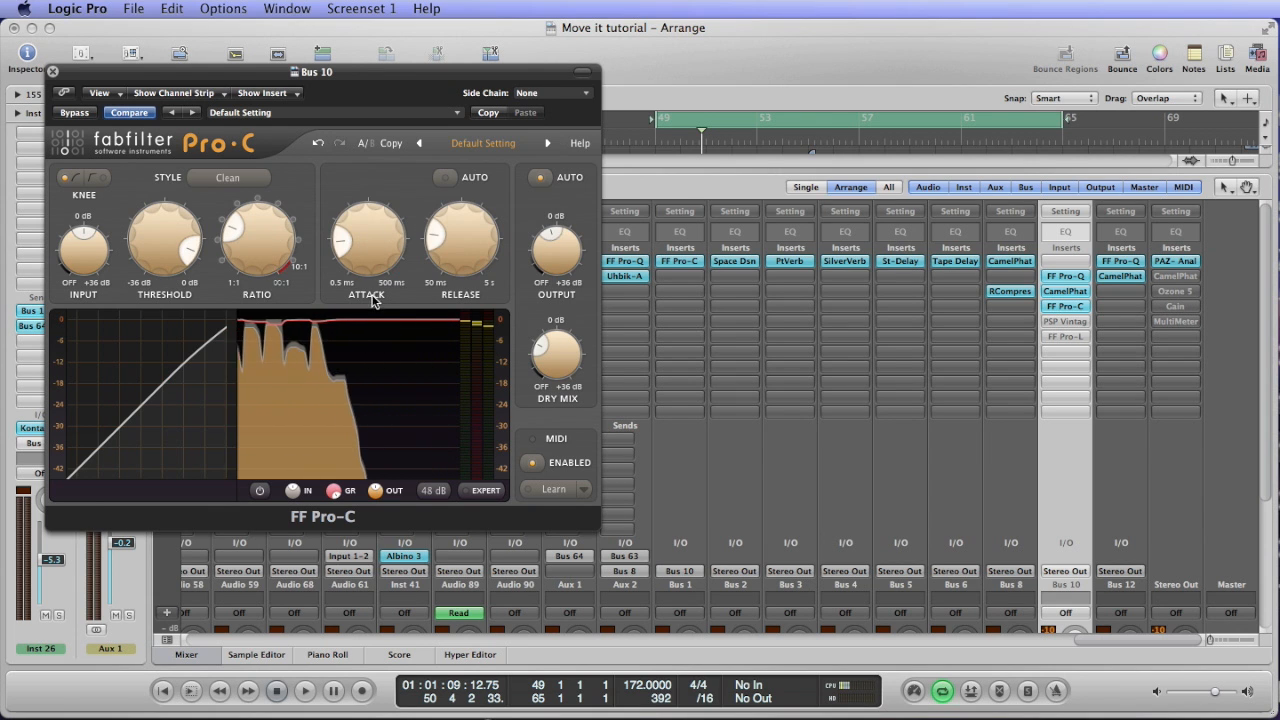
# Examine the Pro-C's ratio and attack settings while starting and stopping playback.
pyautogui.moveTo(235, 236)
pyautogui.press('space')
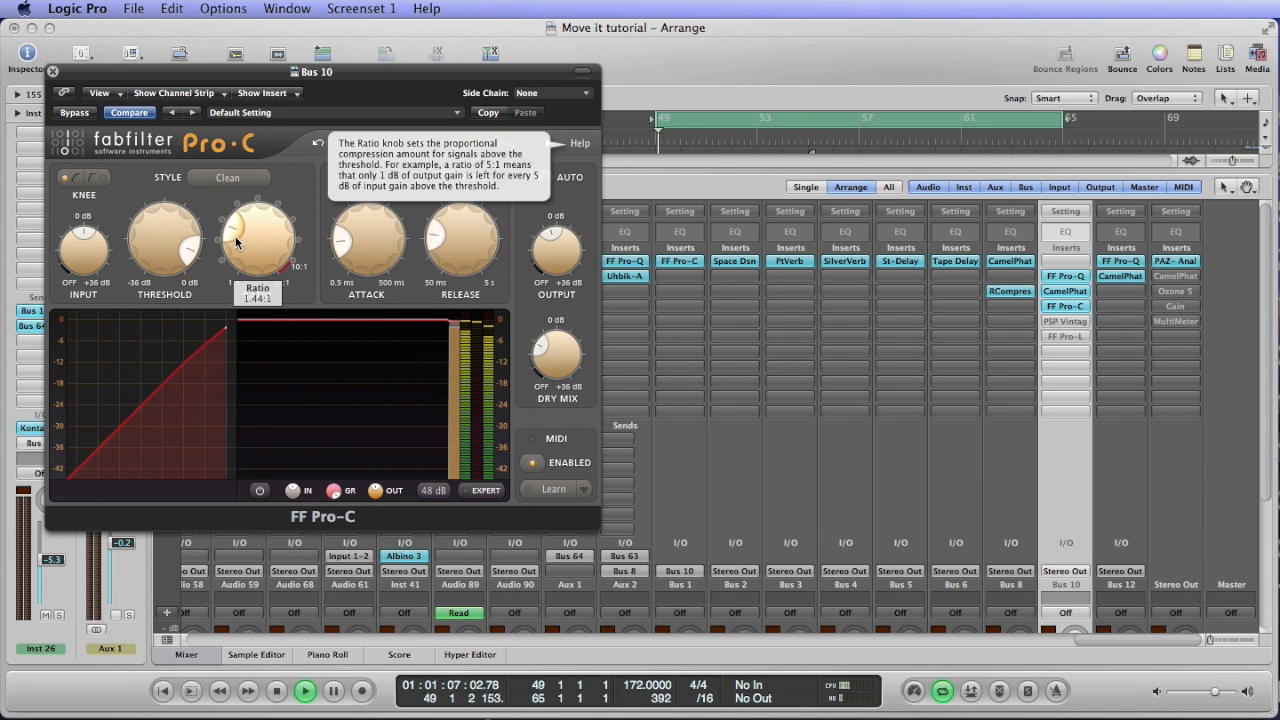
pyautogui.press('space')
pyautogui.moveTo(378, 240)
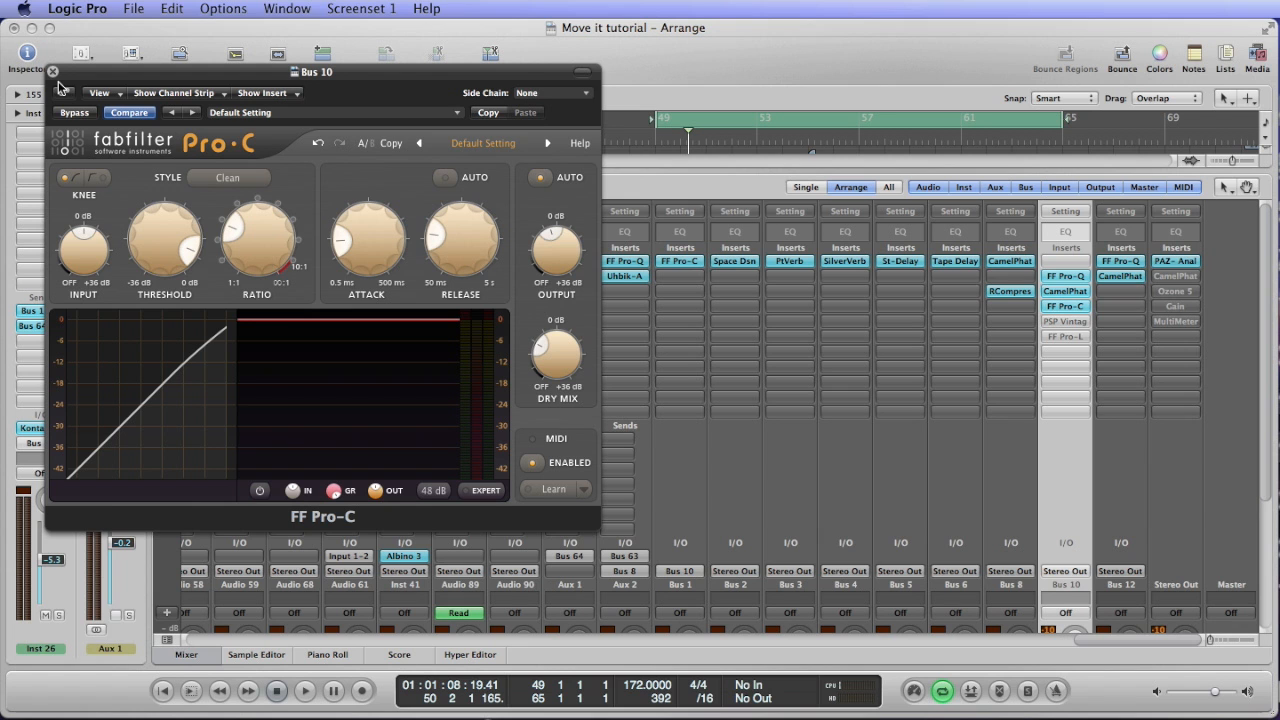
# Compare the bus with and without the Pro-C during playback by toggling its bypass on and off.
pyautogui.press('space')
pyautogui.click(76, 113)
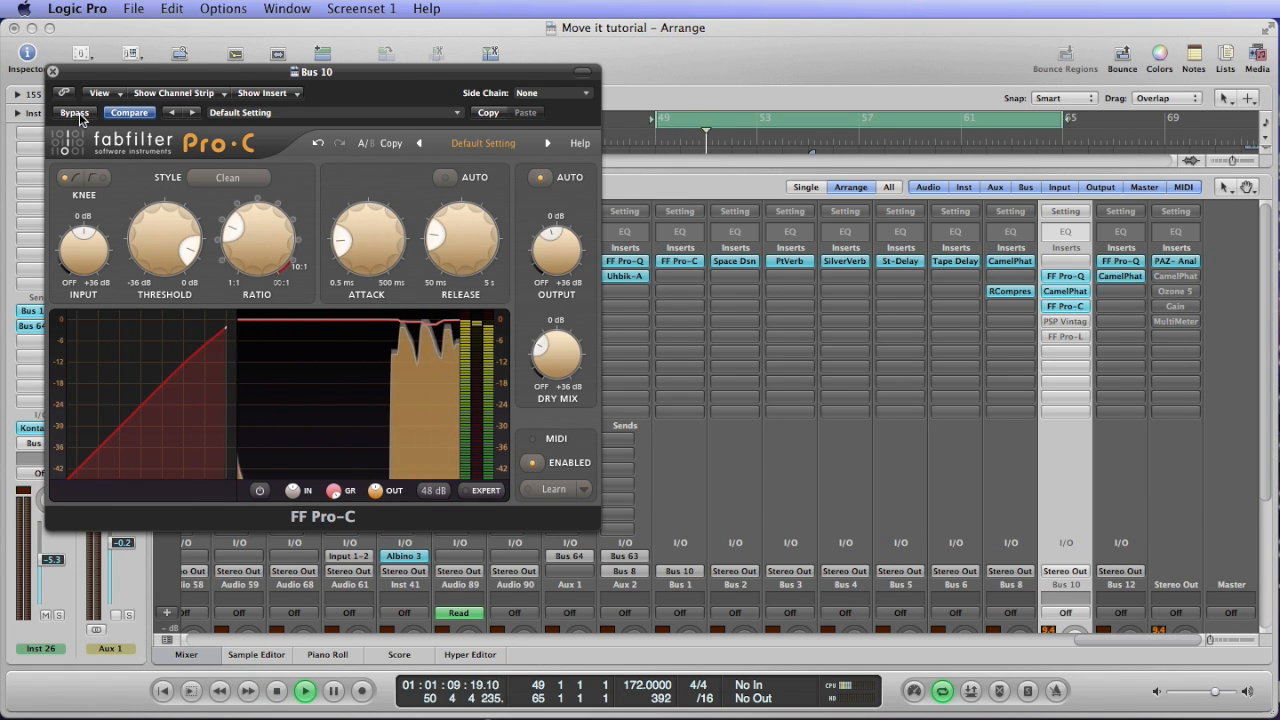
pyautogui.click(76, 113)
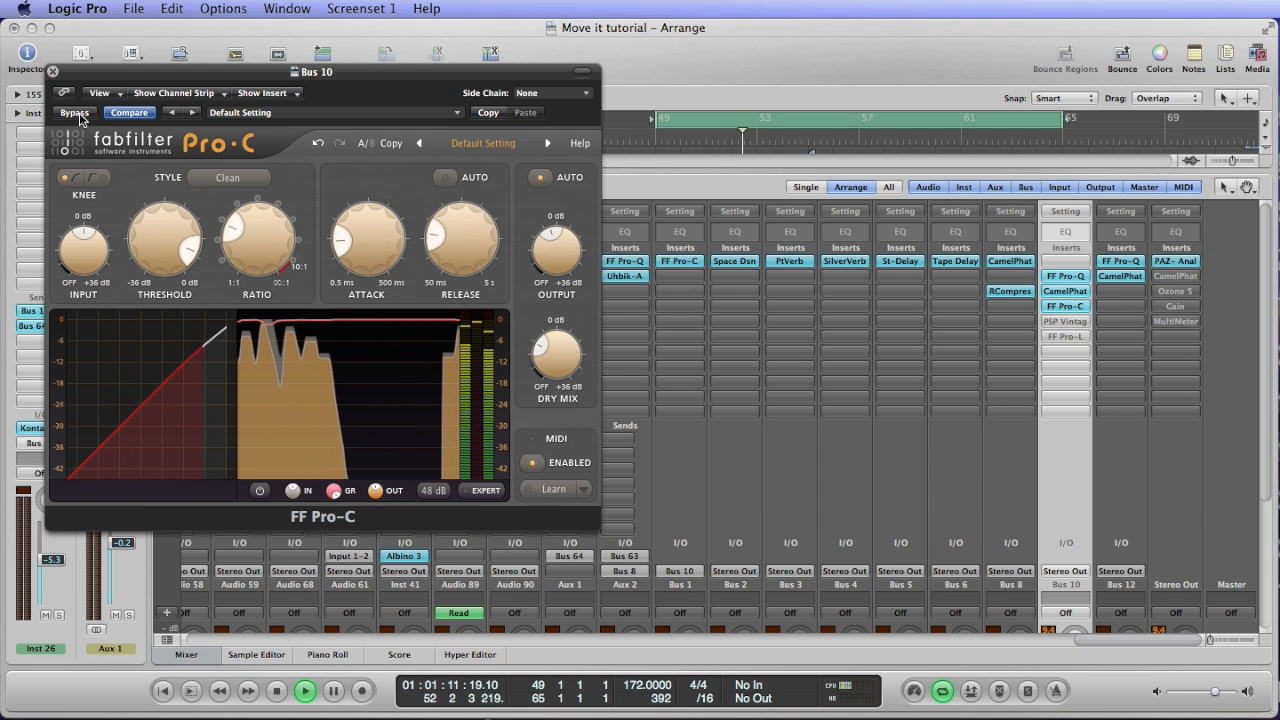
# Close the Pro-C, open the PSP VintageWarmer2 on Bus 10, take it out of bypass and audition it.
pyautogui.click(53, 72)
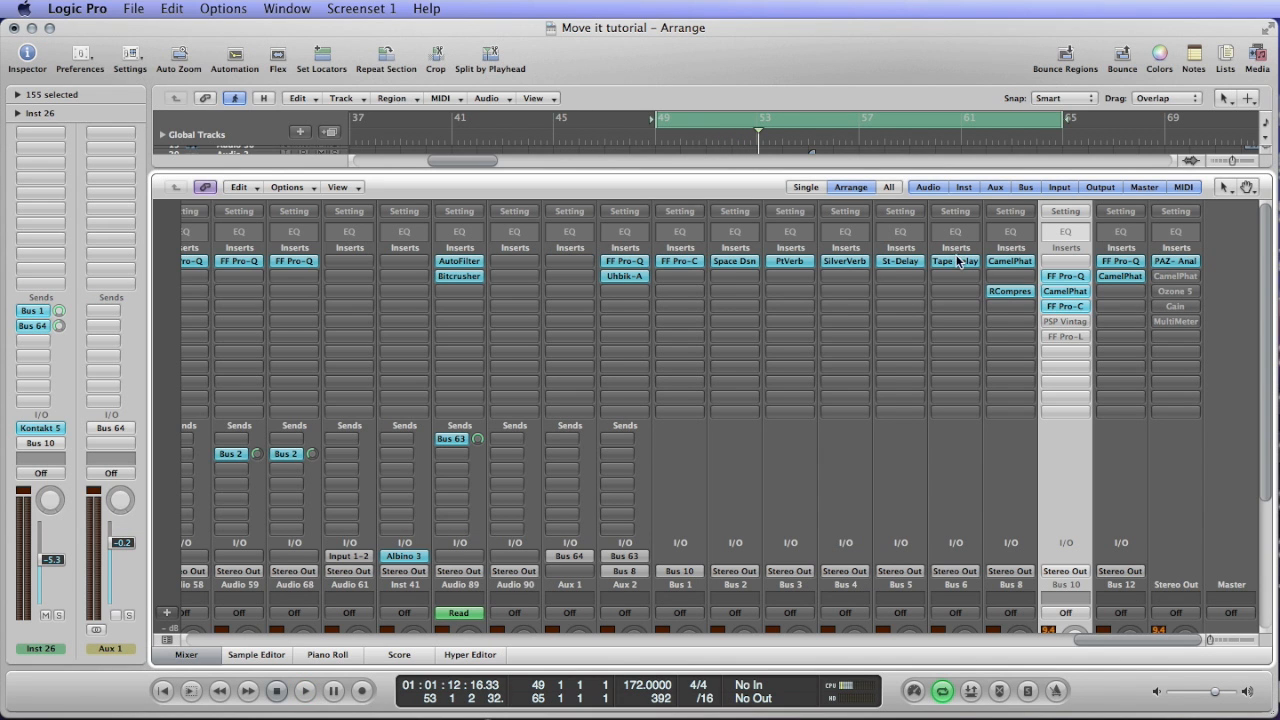
pyautogui.keyDown('alt'); pyautogui.click(1048, 321); pyautogui.keyUp('alt')
pyautogui.click(1064, 321)
pyautogui.moveTo(215, 72); pyautogui.dragTo(485, 72)
pyautogui.press('space')
pyautogui.click(330, 108)
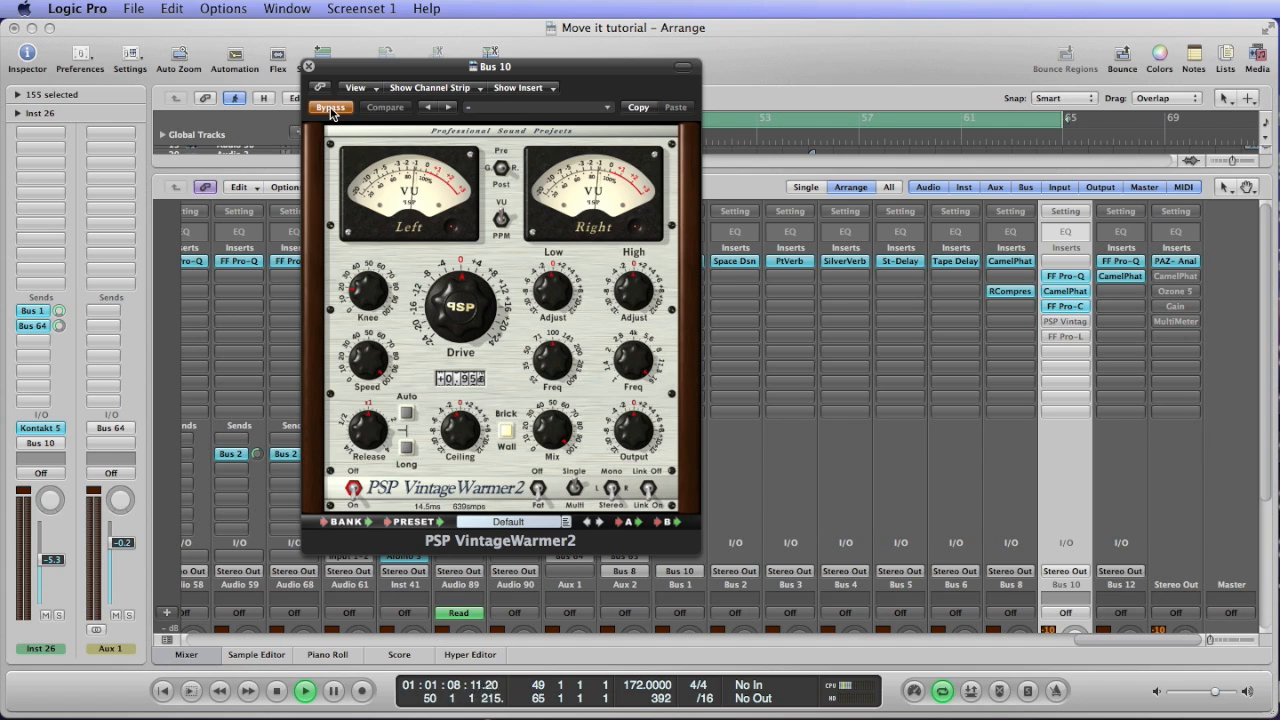
pyautogui.click(330, 108)
pyautogui.press('space')
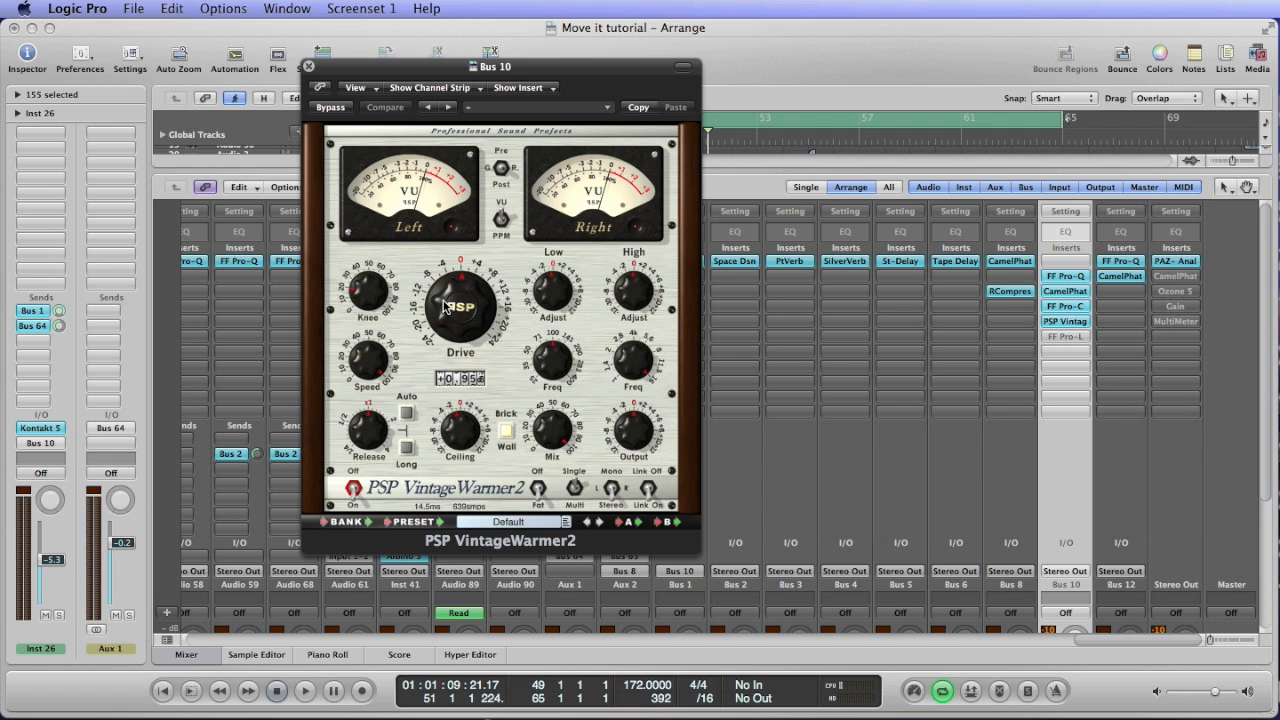
# Set the VintageWarmer2's knee to about 22%, listen to the loop and close the plug-in.
pyautogui.moveTo(444, 301); pyautogui.dragTo(443, 299)
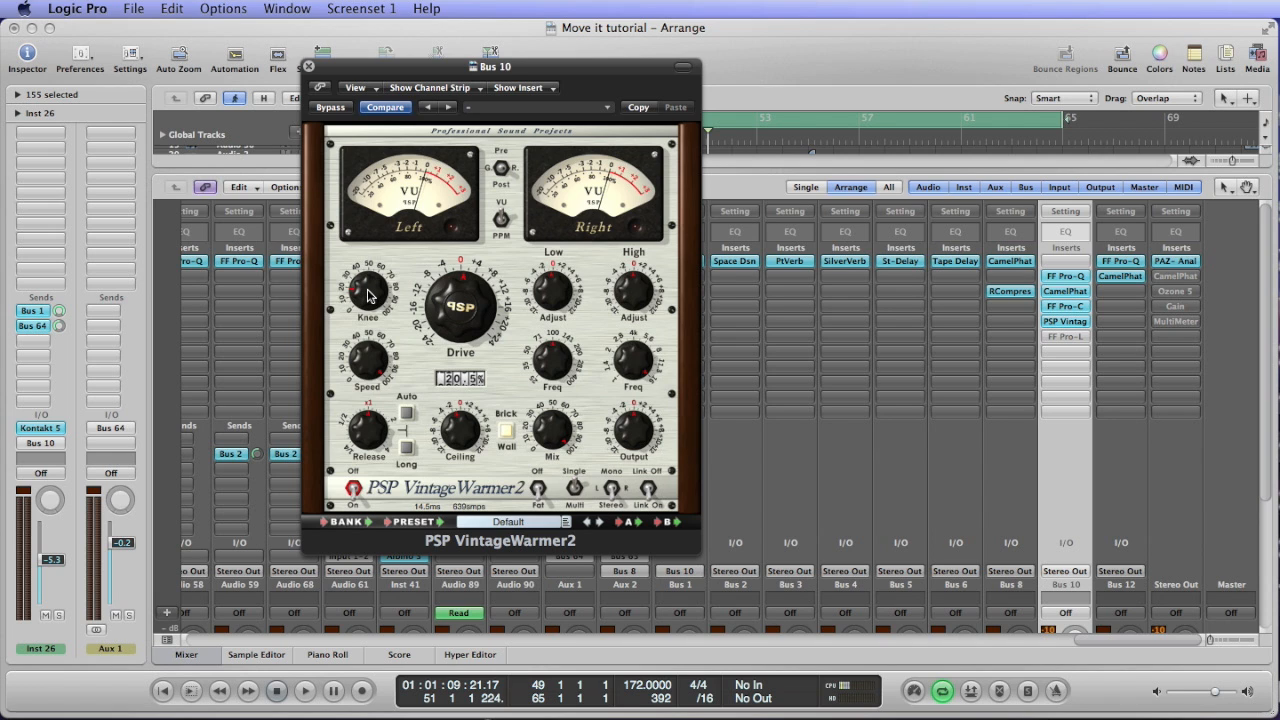
pyautogui.moveTo(370, 298); pyautogui.dragTo(367, 292)
pyautogui.moveTo(367, 297)
pyautogui.mouseDown()
pyautogui.moveTo(350, 307)
pyautogui.moveTo(346, 286)
pyautogui.mouseUp()
pyautogui.press('space')
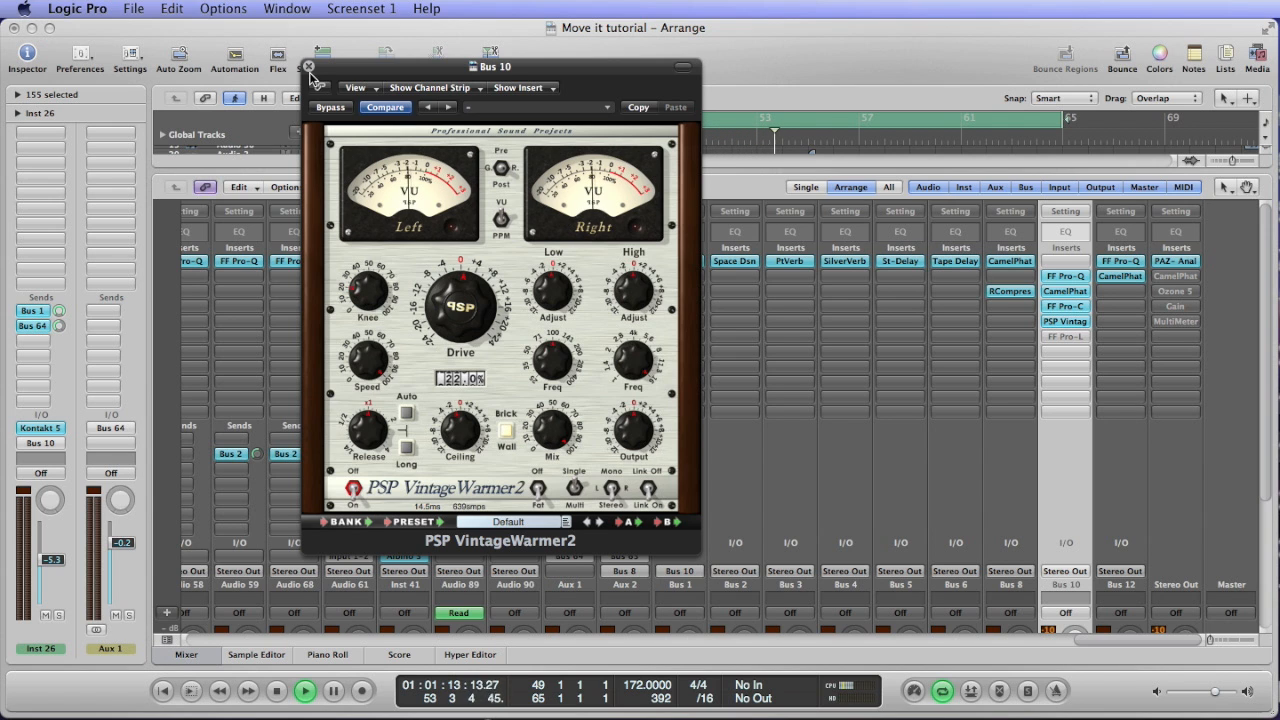
pyautogui.press('space')
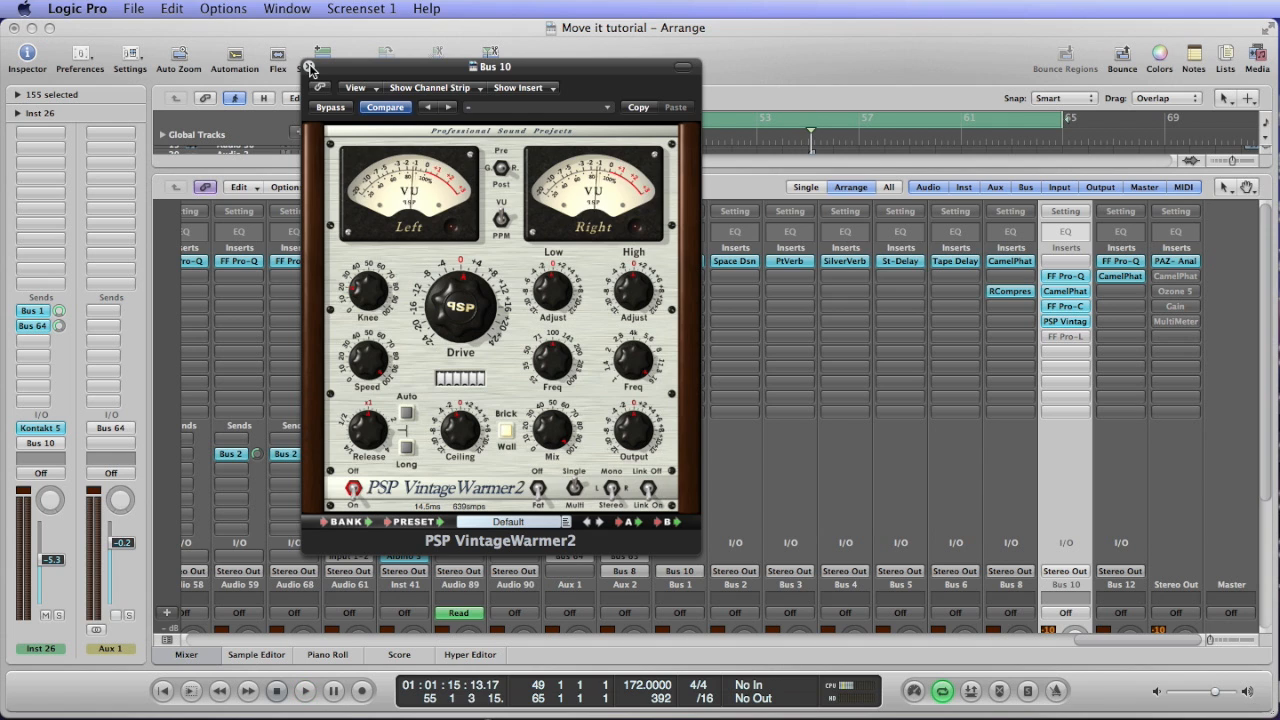
pyautogui.click(310, 68)
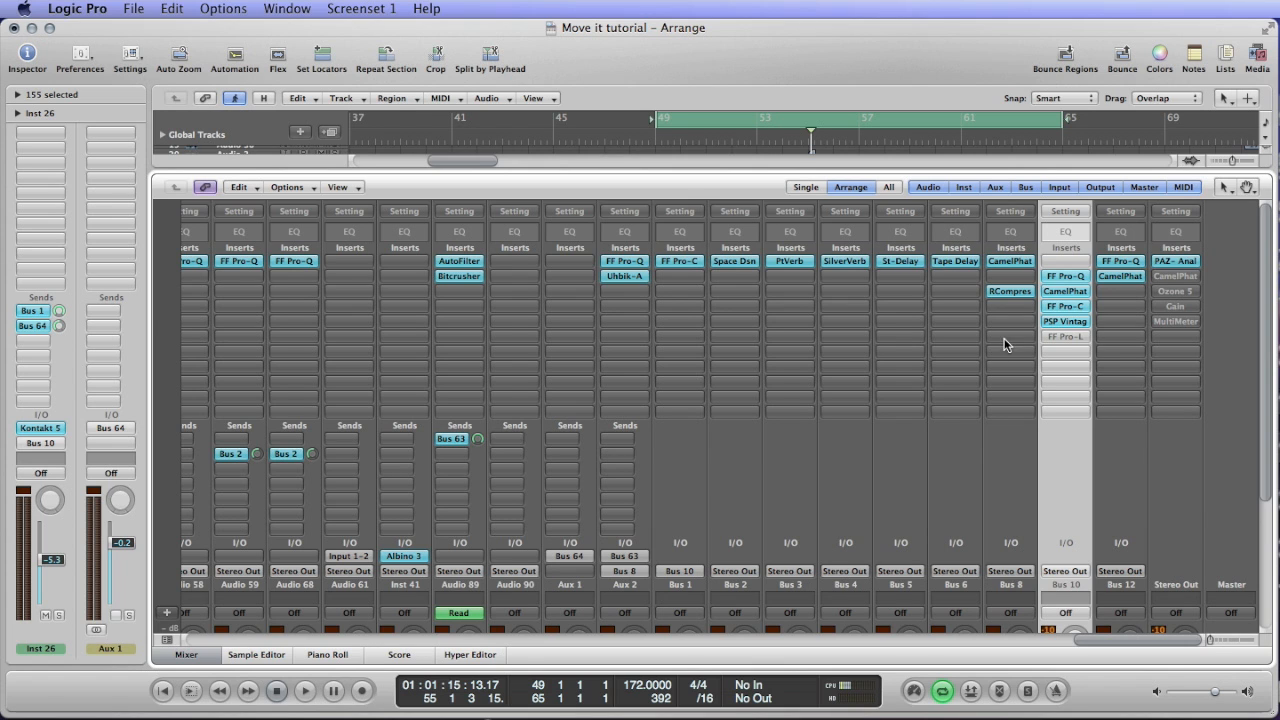
# Enable the FF Pro-L limiter on Bus 10, open it and play the loop briefly.
pyautogui.keyDown('alt'); pyautogui.click(1062, 340); pyautogui.keyUp('alt')
pyautogui.doubleClick(1062, 341)
pyautogui.press('space')
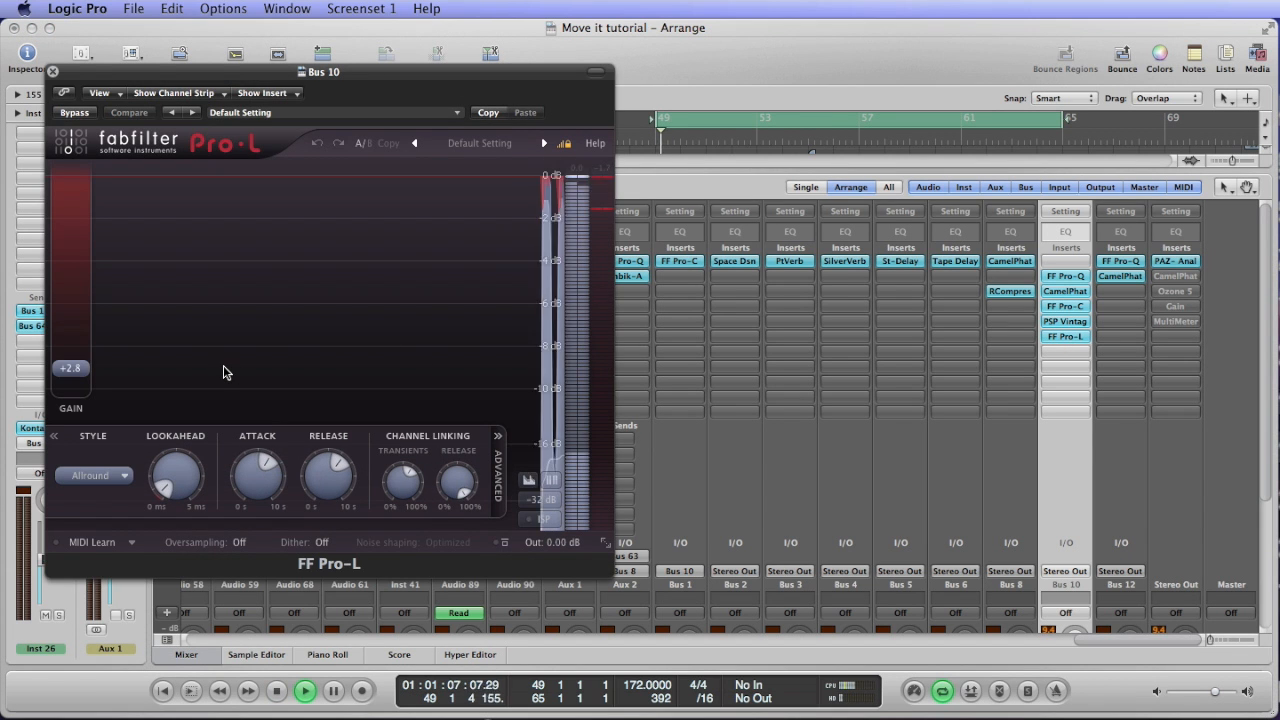
pyautogui.press('space')
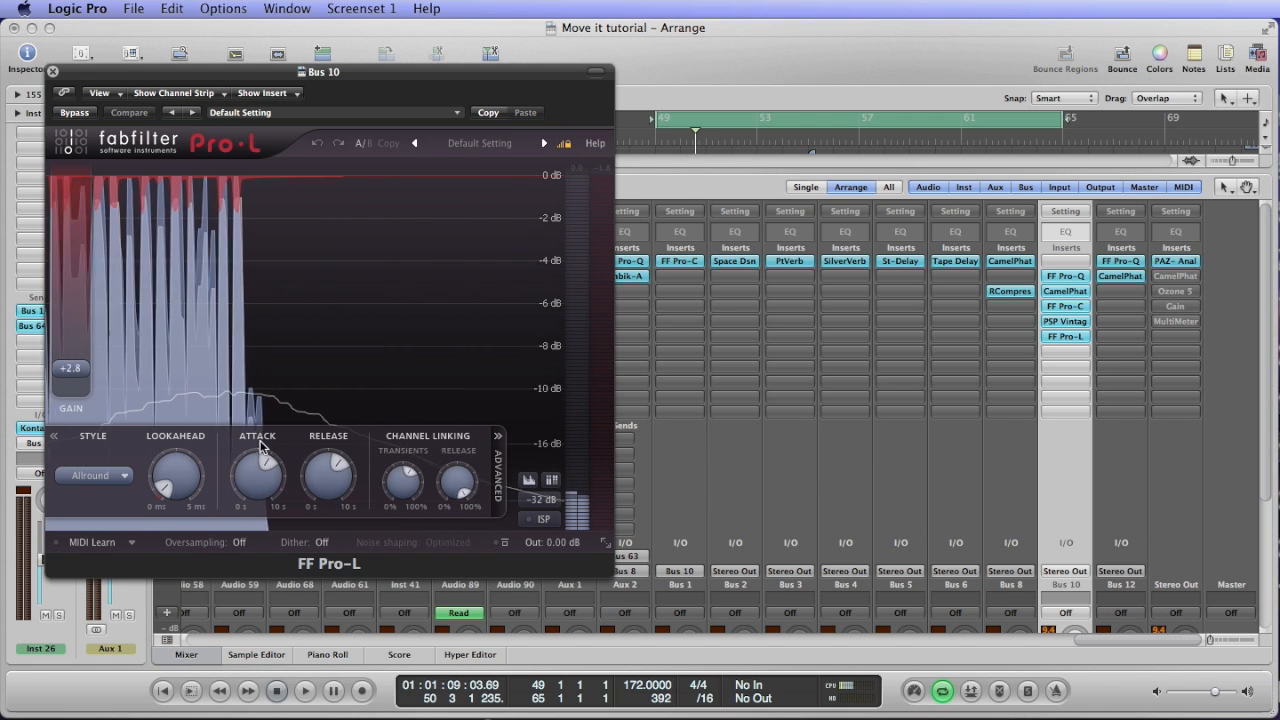
# Examine the Pro-L's advanced settings and its available limiting styles, keeping Allround.
pyautogui.click(55, 437)
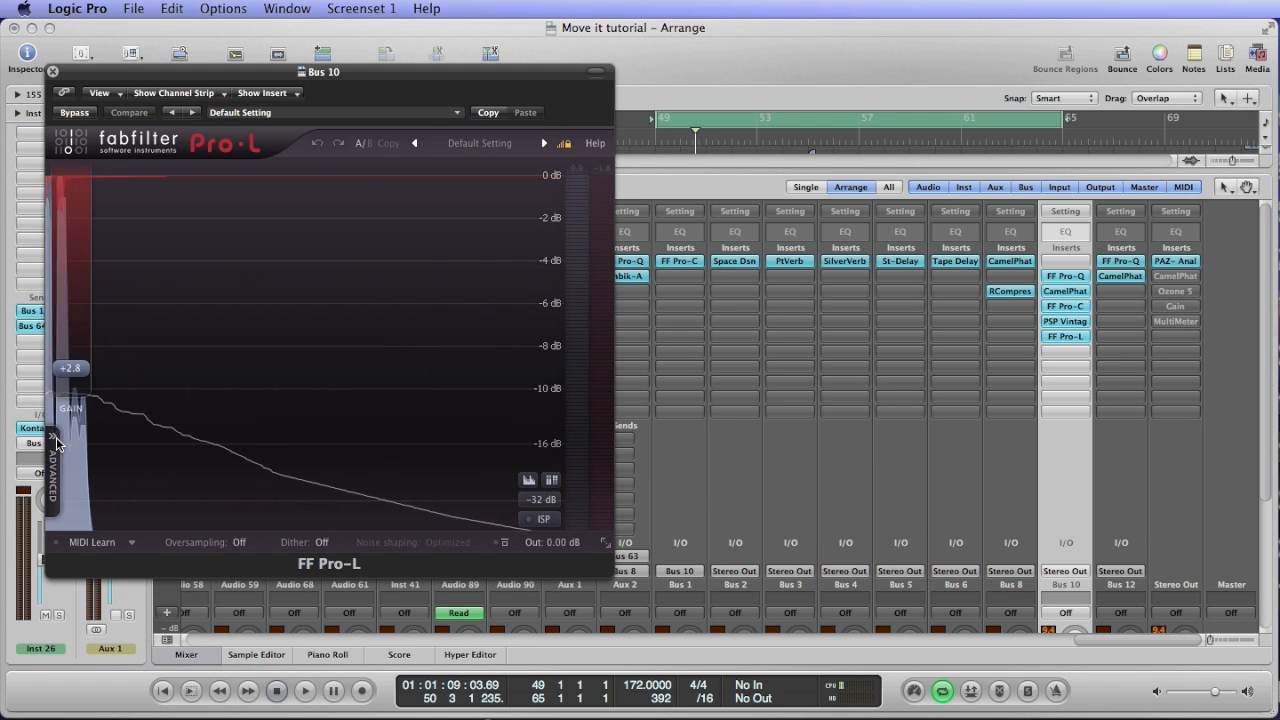
pyautogui.click(56, 439)
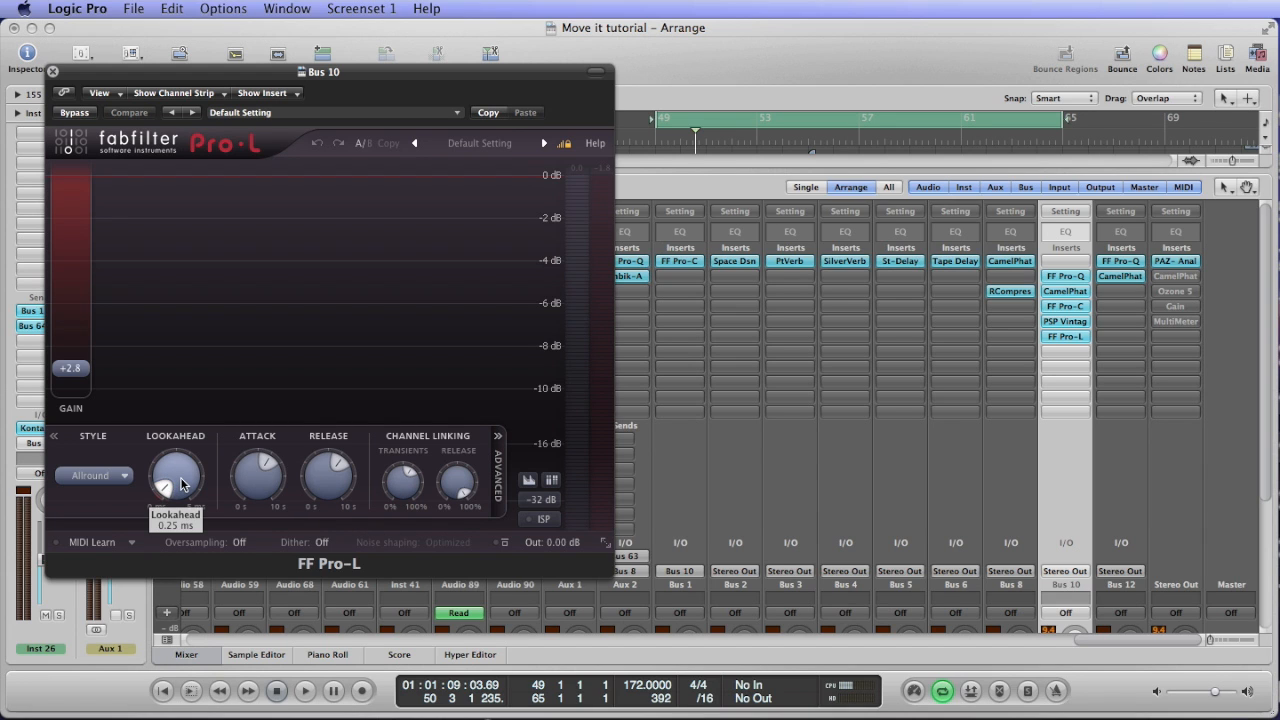
pyautogui.click(117, 478)
pyautogui.click(110, 555)
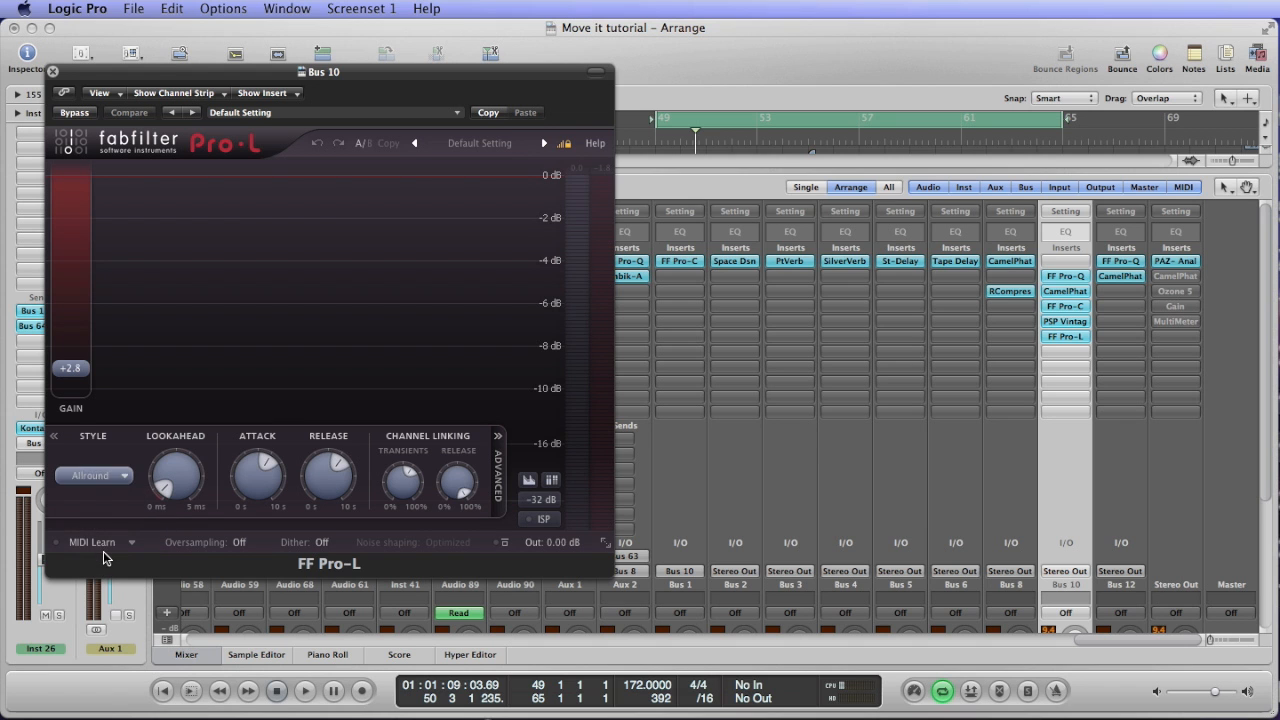
# Compare Bus 10 with and without the Pro-L while checking the bus level meters and the limiter gain, and close the plug-in.
pyautogui.press('space')
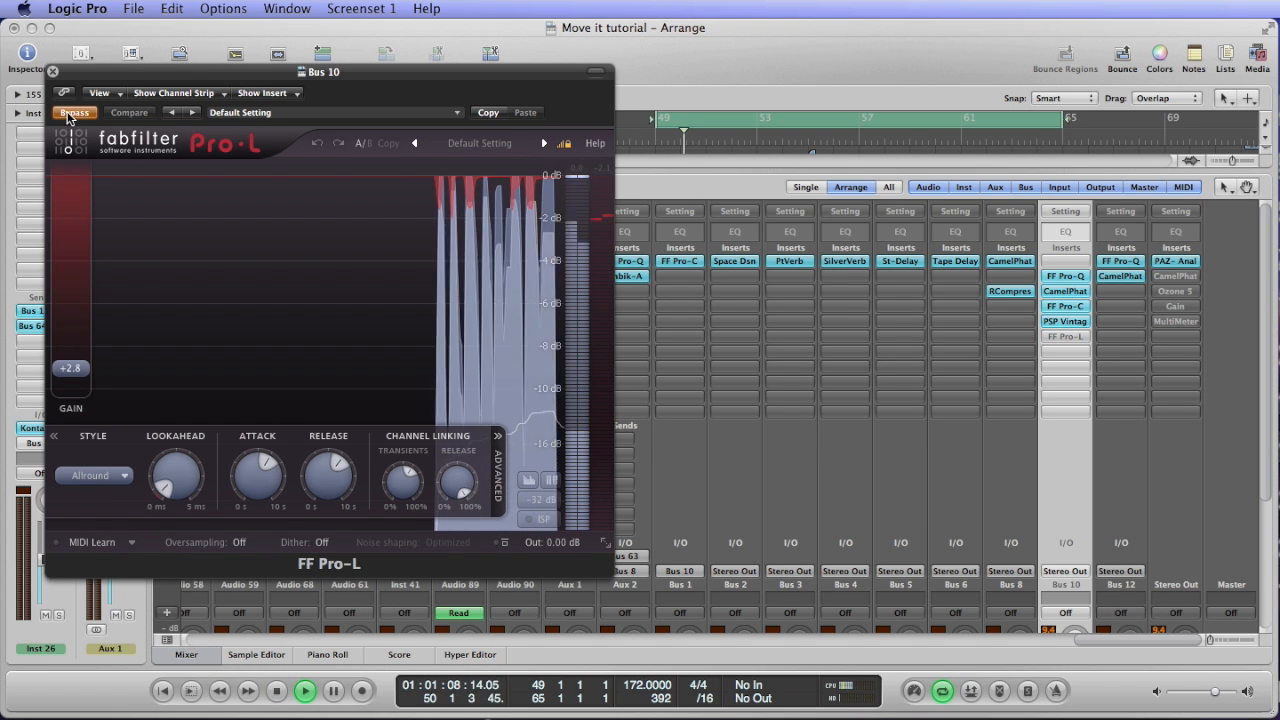
pyautogui.scroll(-4, 1008, 220)
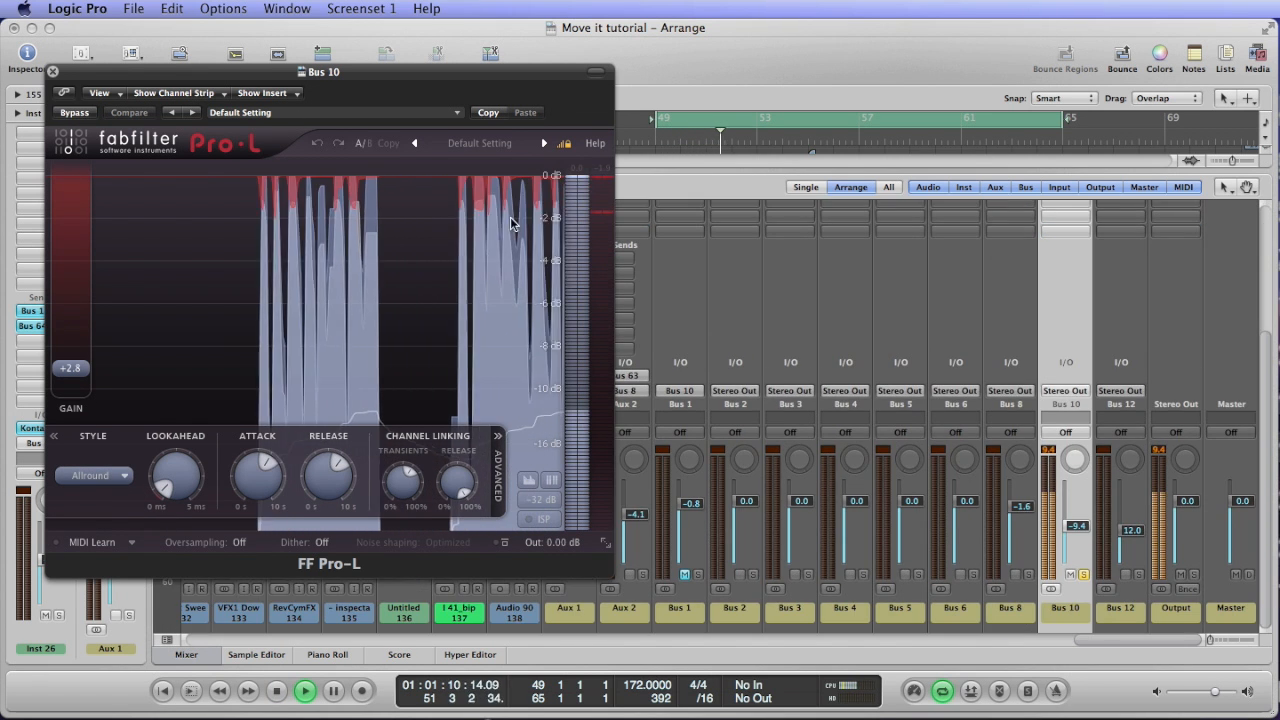
pyautogui.click(70, 112)
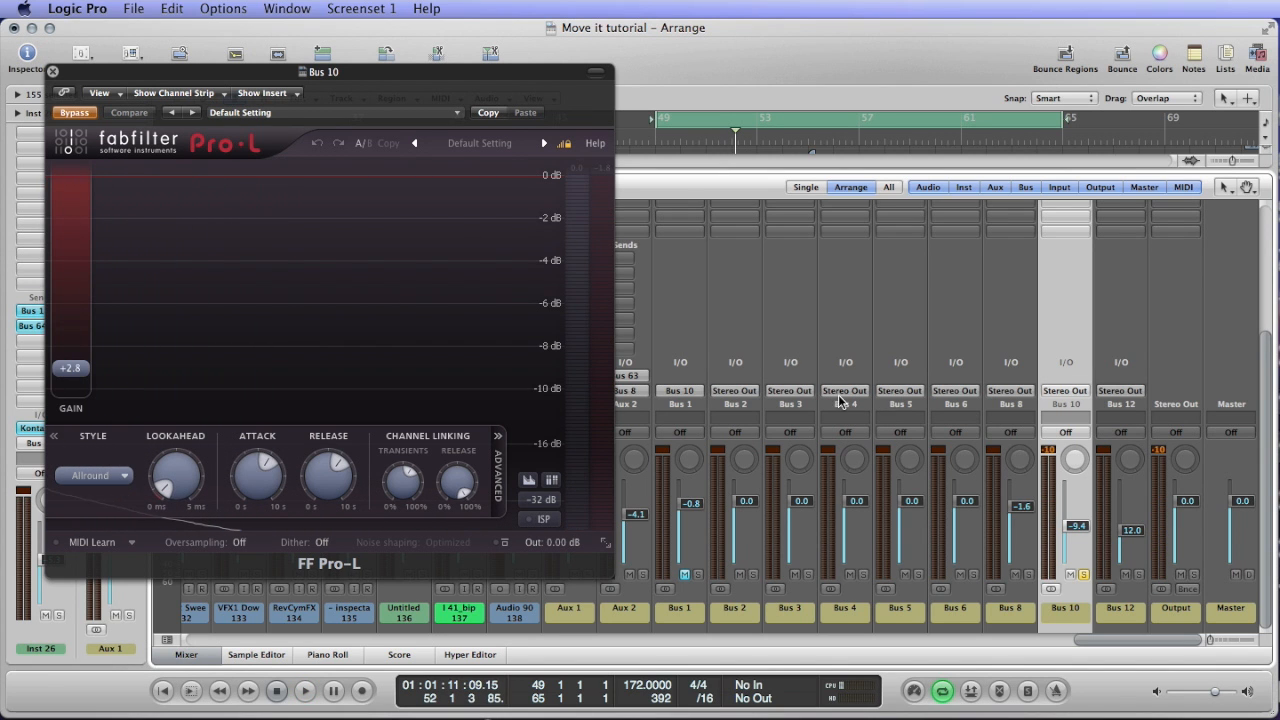
pyautogui.click(68, 113)
pyautogui.press('space')
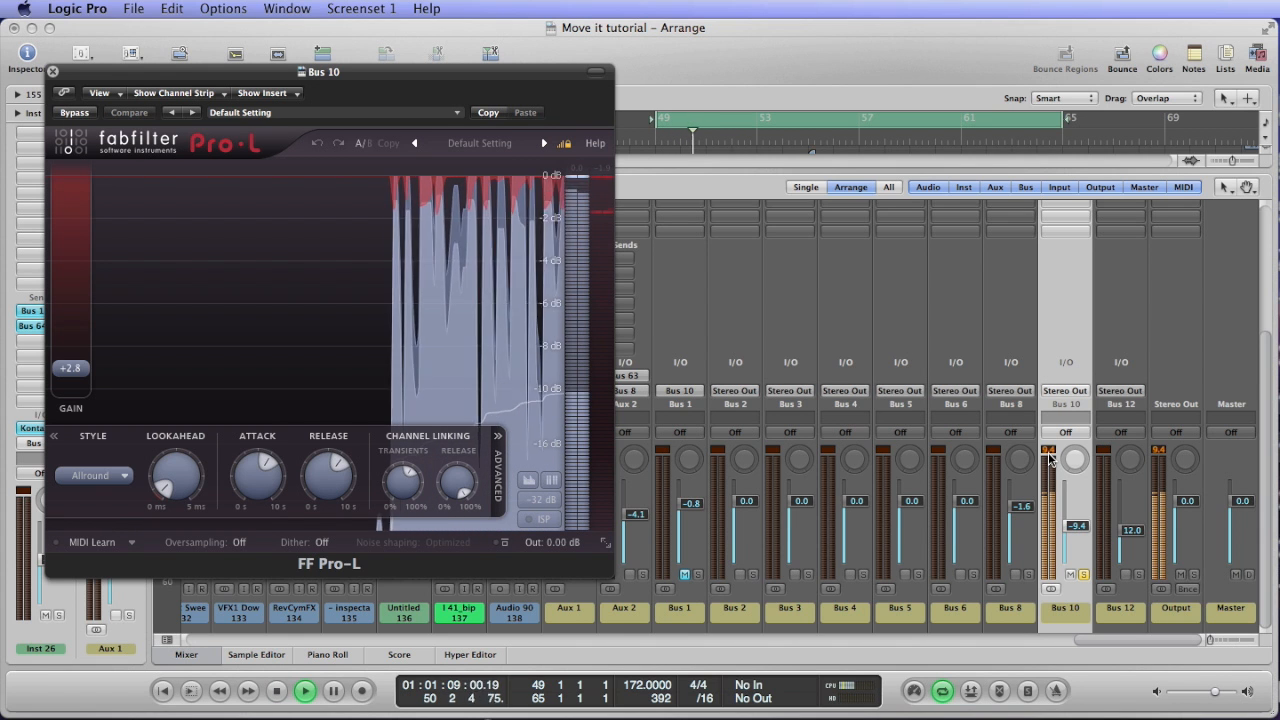
pyautogui.press('space')
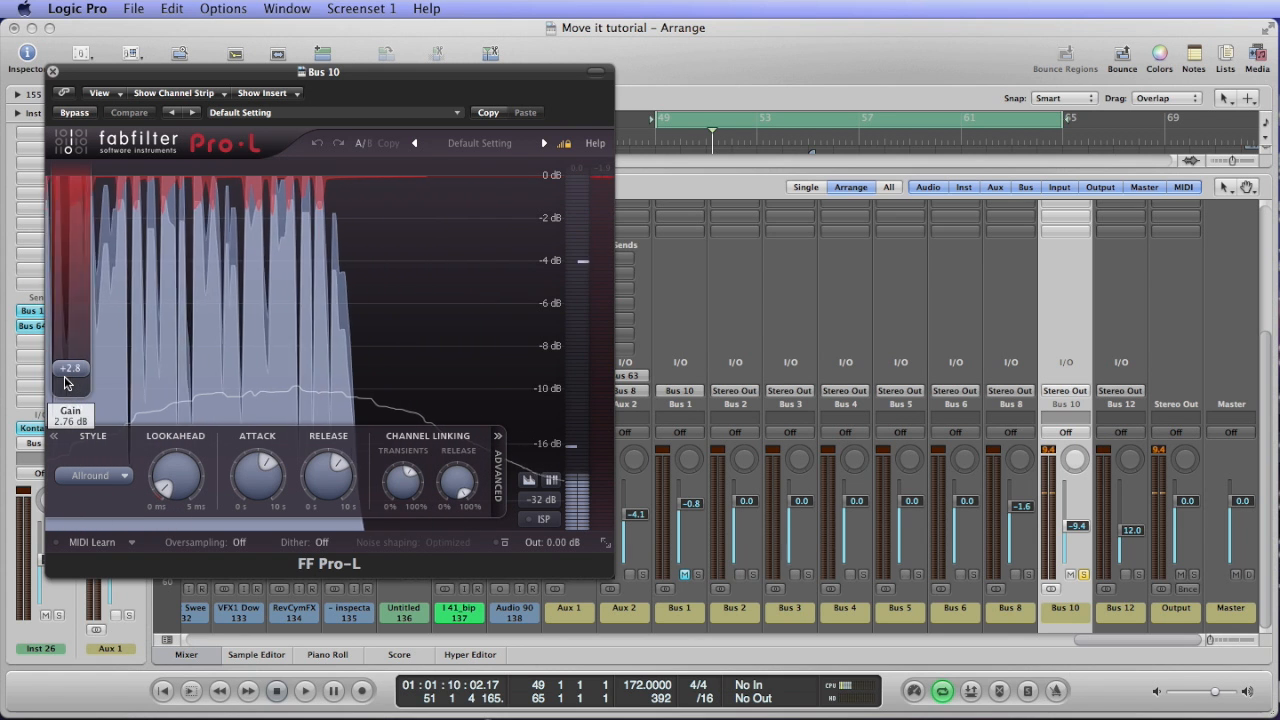
pyautogui.moveTo(66, 378)
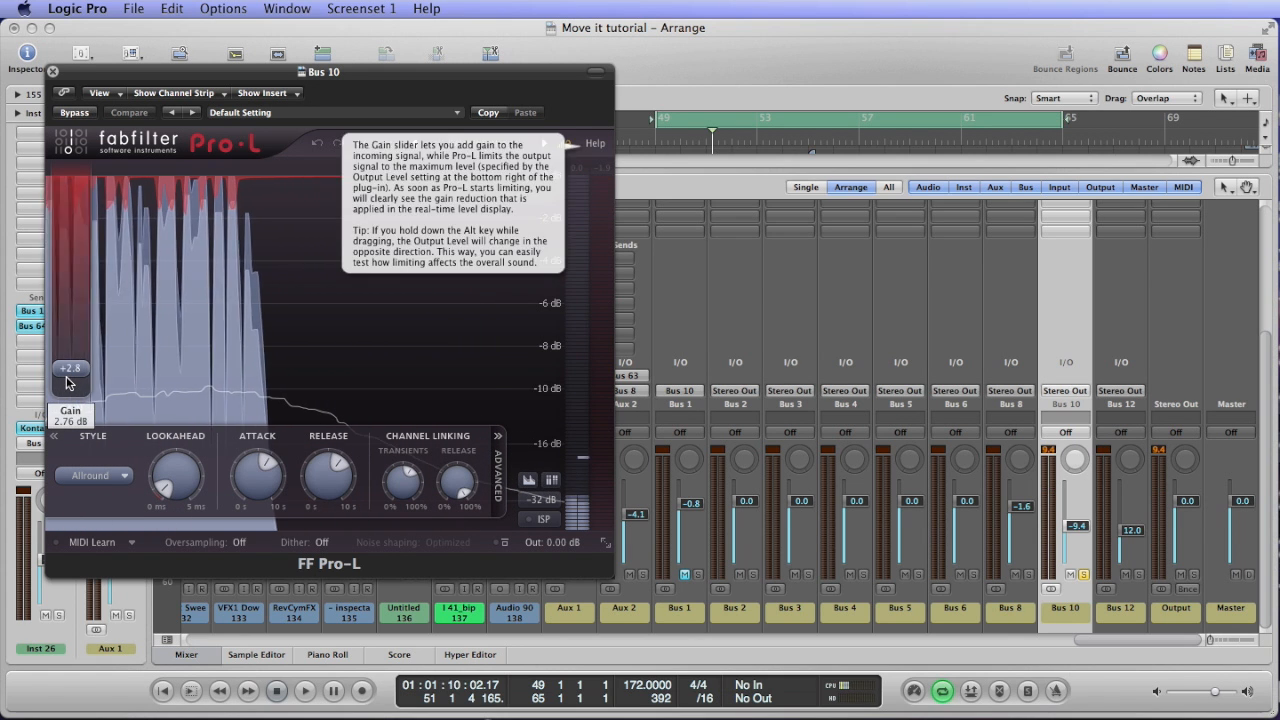
pyautogui.click(53, 72)
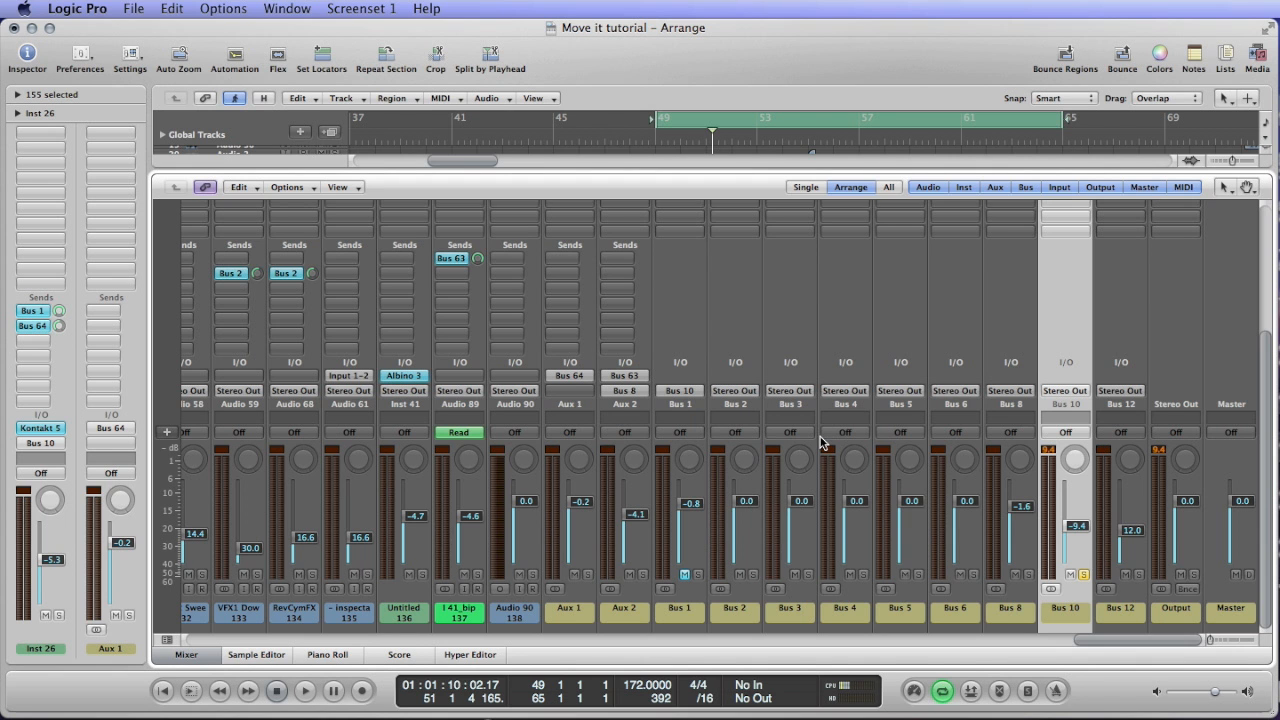
# Review the Bus 10 insert chain and the bus faders, and hide the mixer.
pyautogui.scroll(5, 725, 404)
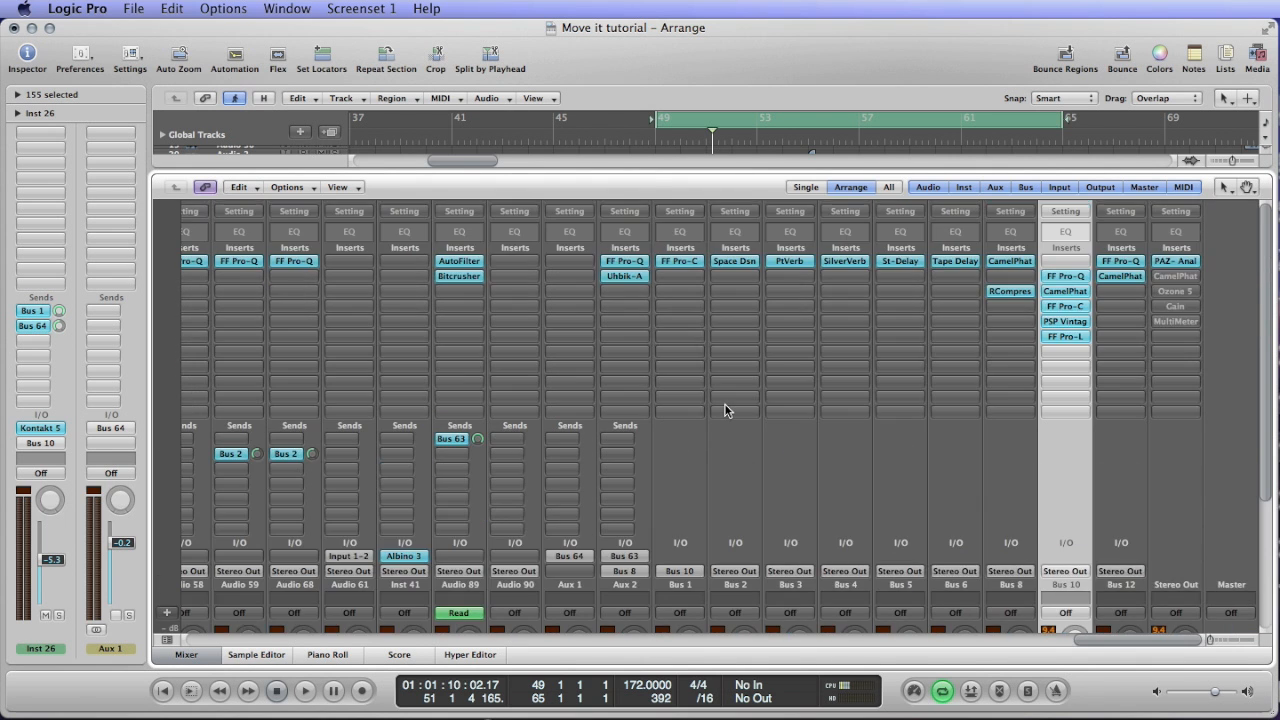
pyautogui.scroll(-5, 725, 404)
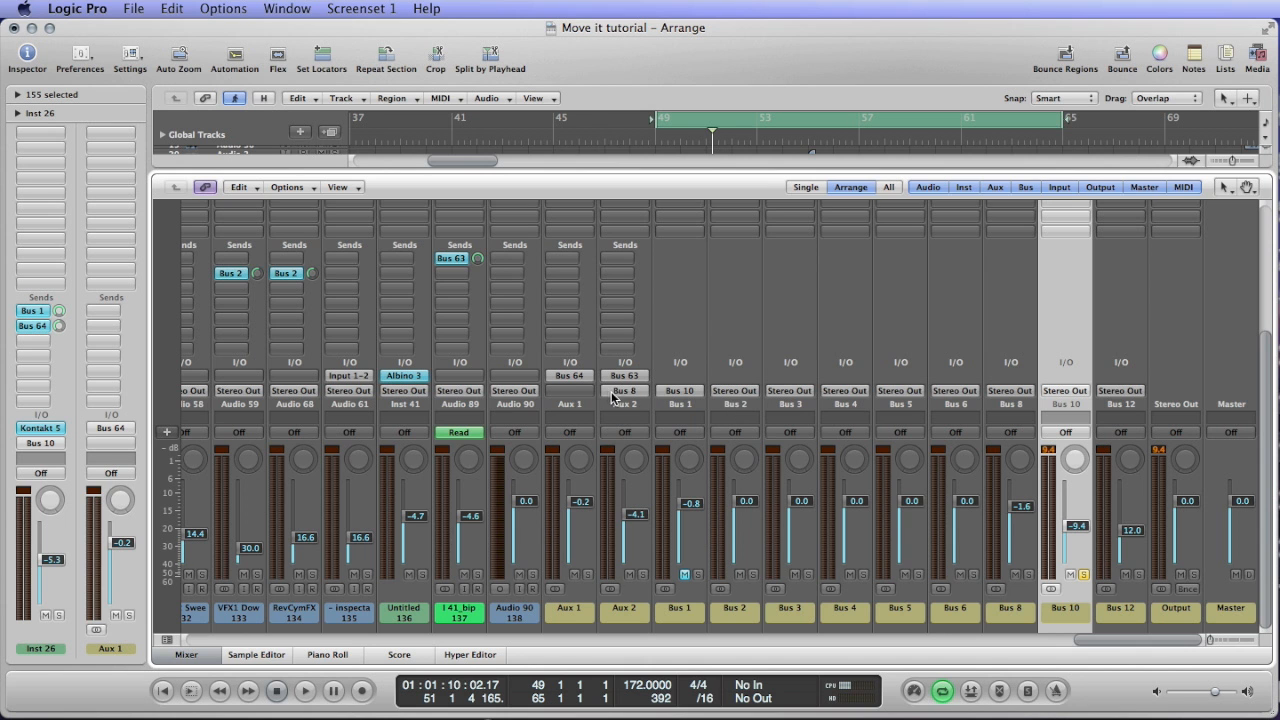
pyautogui.scroll(5, 691, 420)
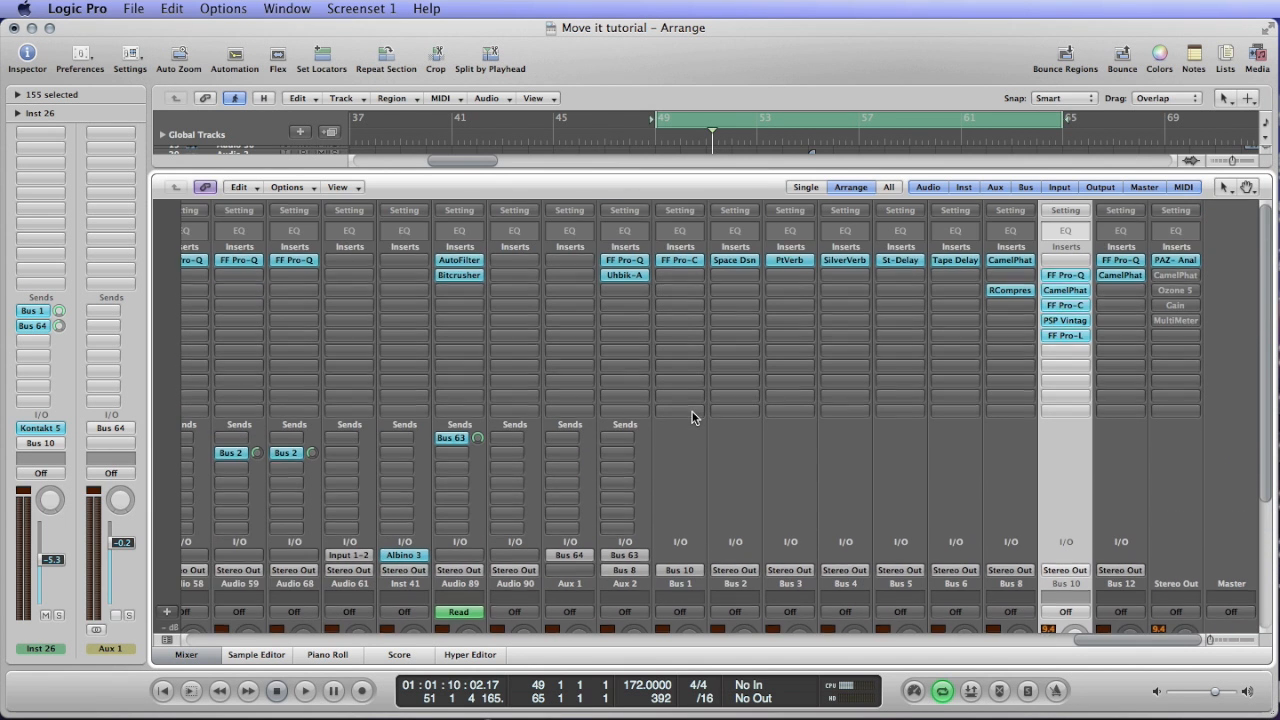
pyautogui.scroll(-5, 691, 420)
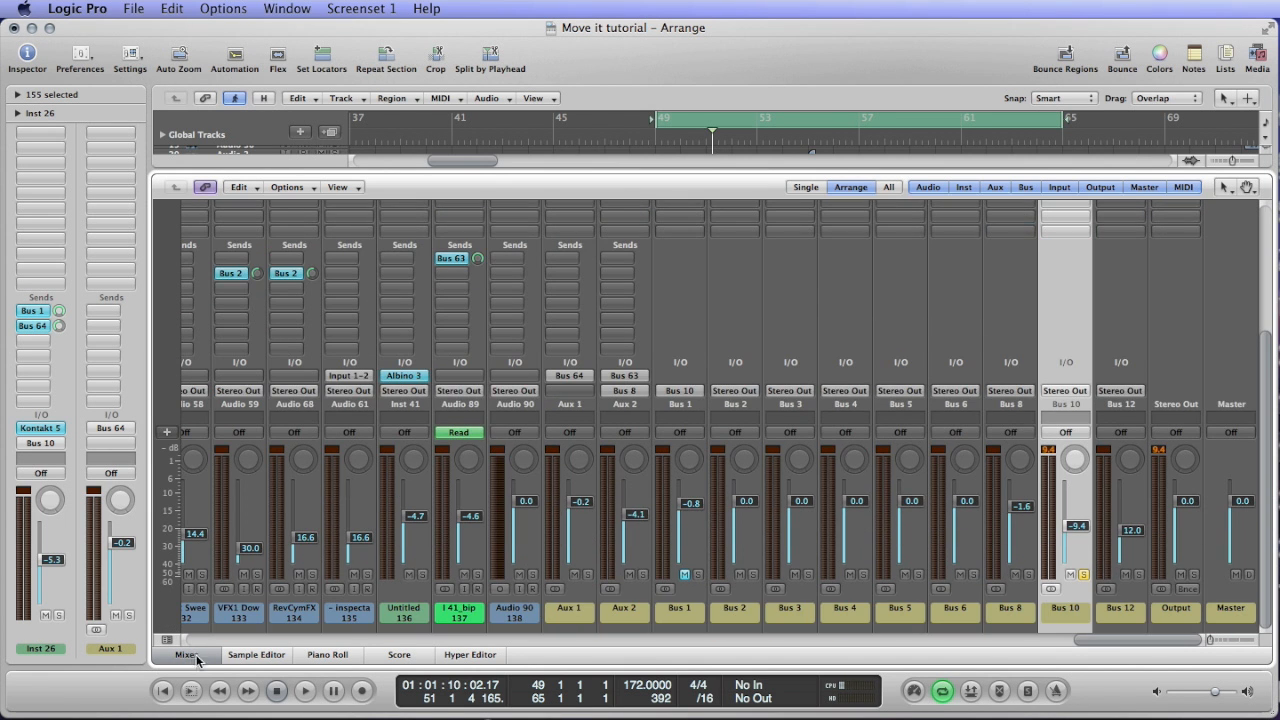
pyautogui.click(196, 656)
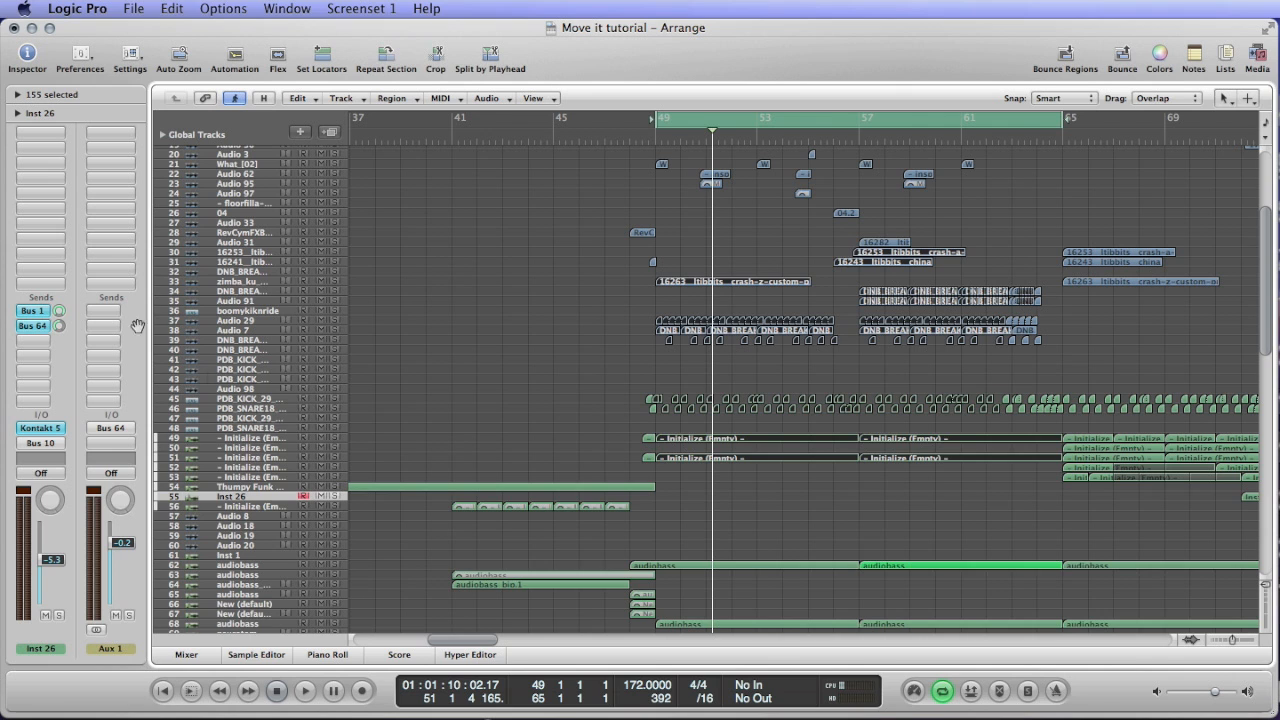
# Check the sends and outputs of Initialize tracks 49 and 51 and of the PDB kick and snare tracks 45 and 46.
pyautogui.click(248, 440)
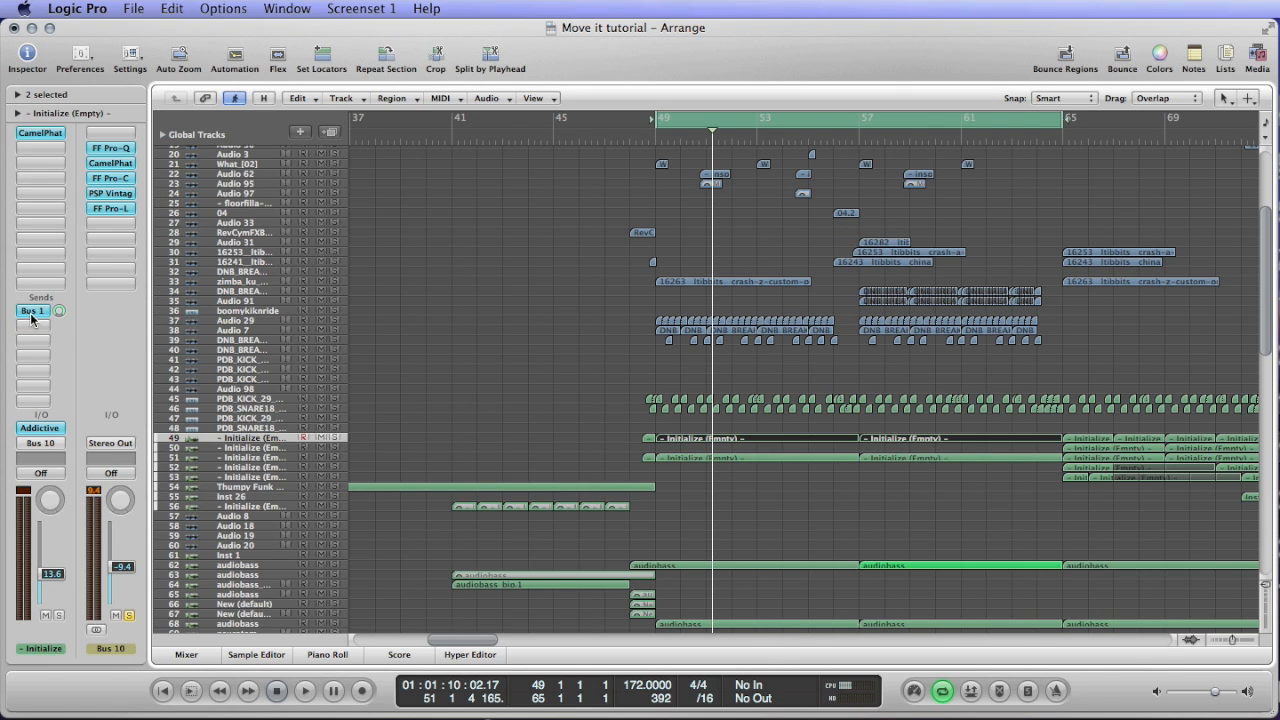
pyautogui.click(244, 457)
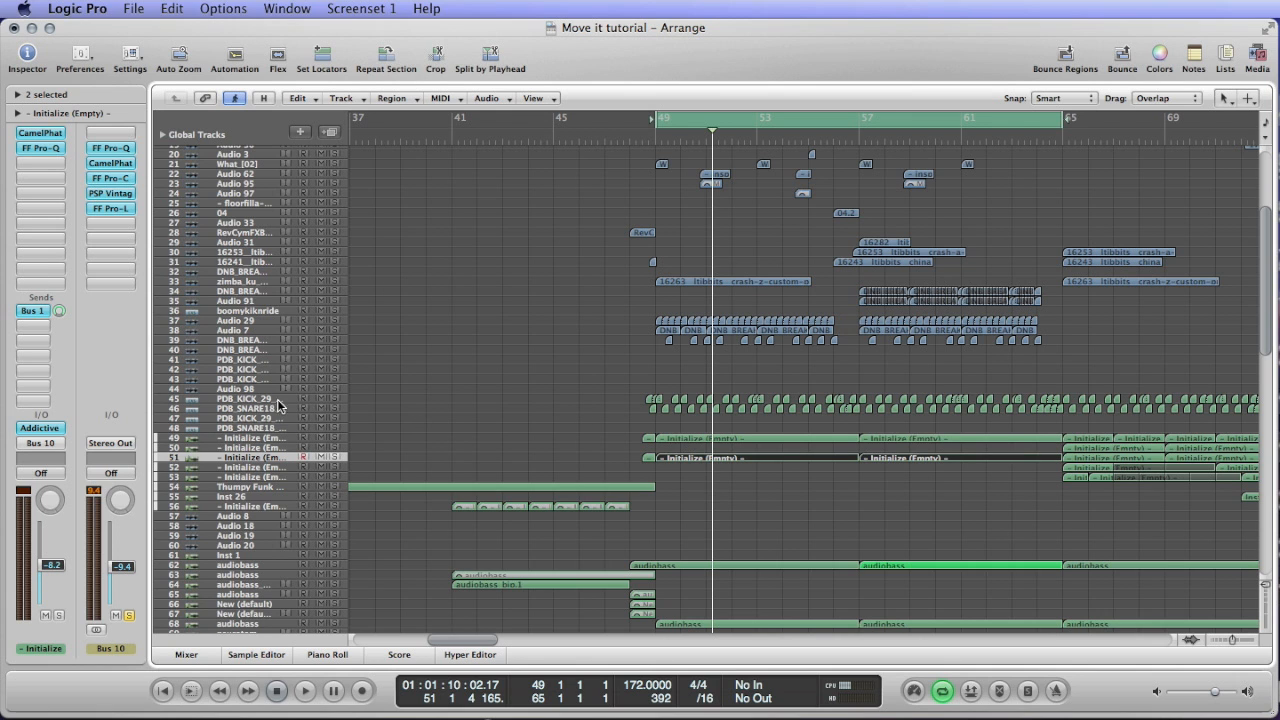
pyautogui.click(246, 400)
pyautogui.click(246, 406)
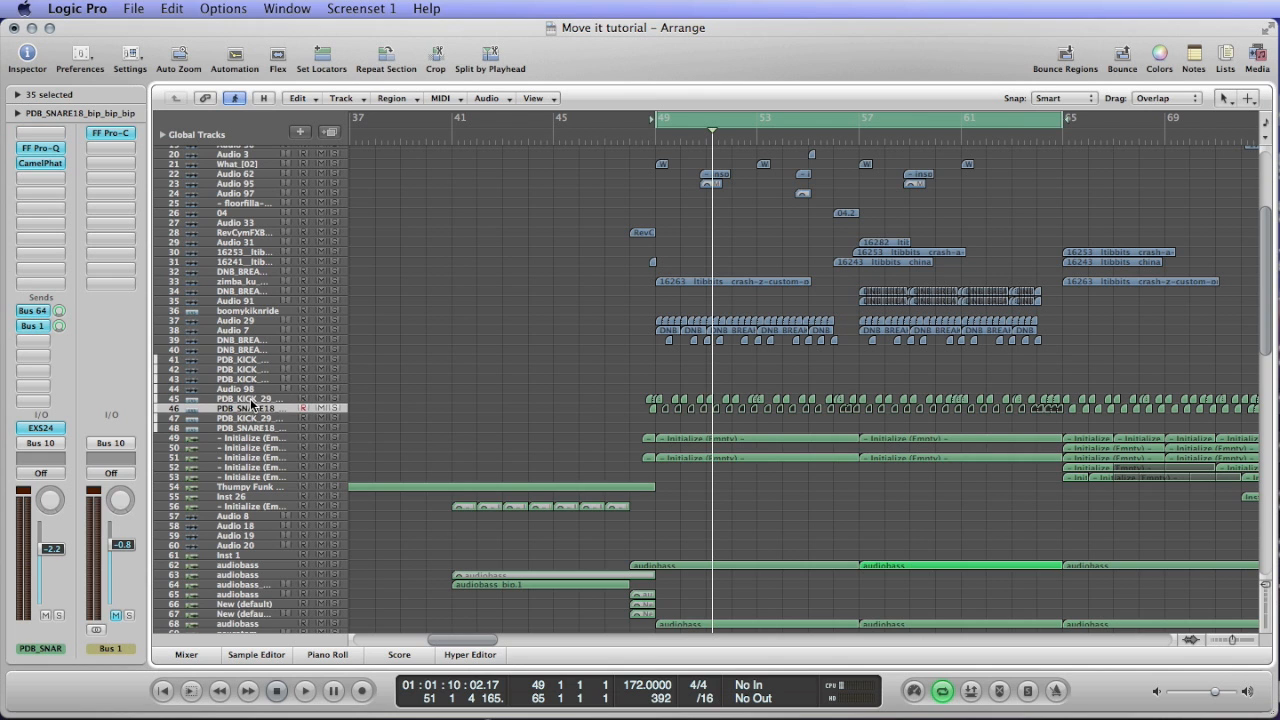
# Step through tracks 37 to 39, including Audio 29, Audio 7 and DNB_BREAK_05, to check their inserts and output routing.
pyautogui.click(229, 333)
pyautogui.press('Up')
pyautogui.press('Down')
pyautogui.press('Down')
pyautogui.press('Up')
pyautogui.press('Up')
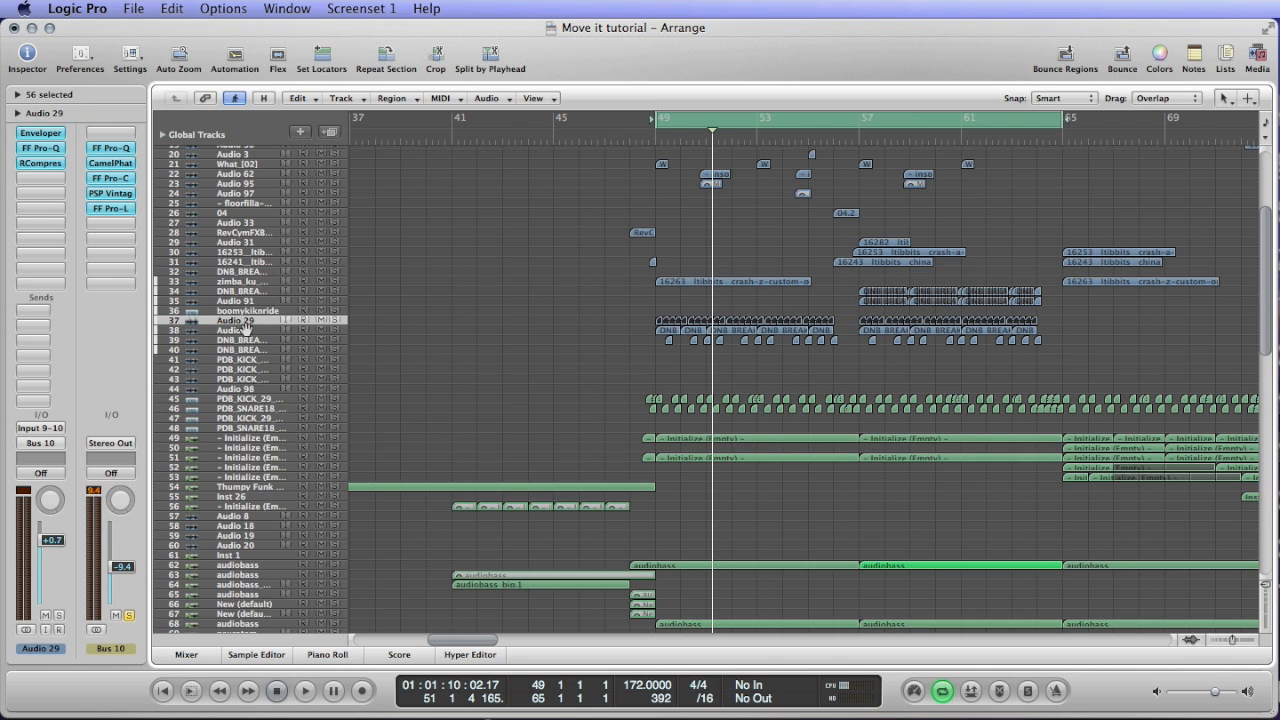
pyautogui.press('Down')
pyautogui.press('Down')
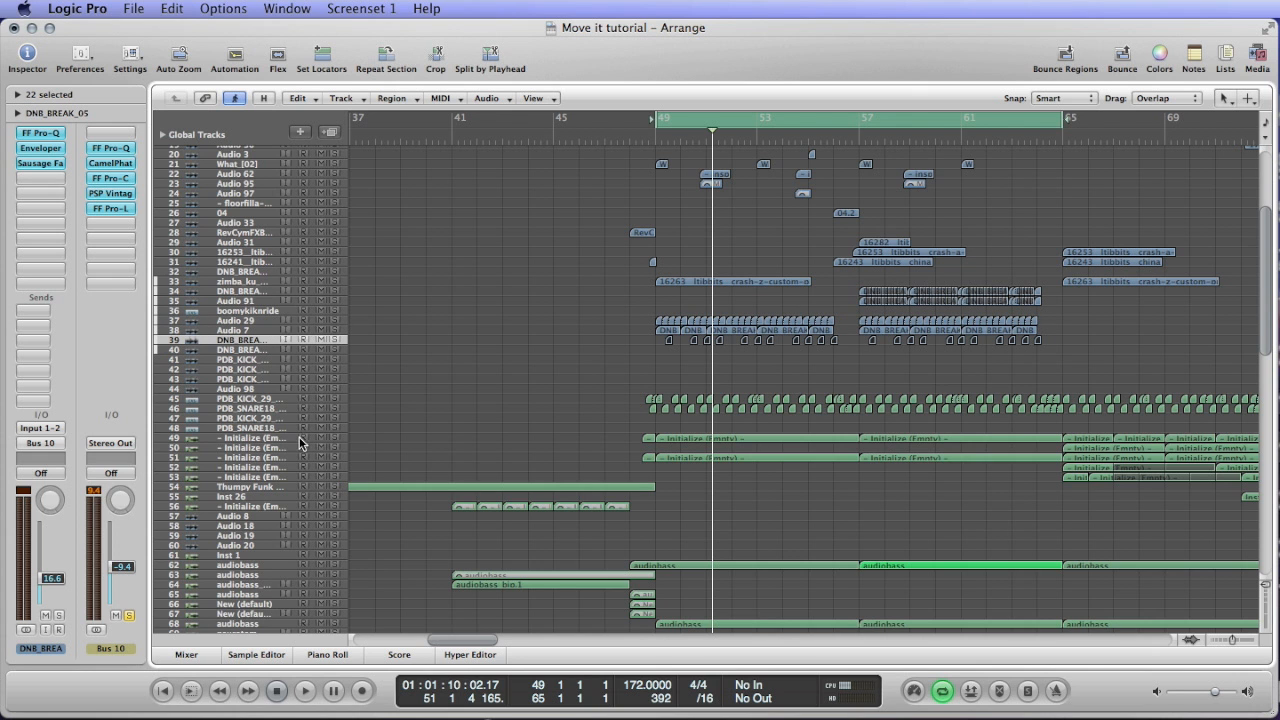
# Show the mixer, unmute and solo Bus 1, and listen to it from the loop start.
pyautogui.scroll(4, 241, 392)
pyautogui.press('x')
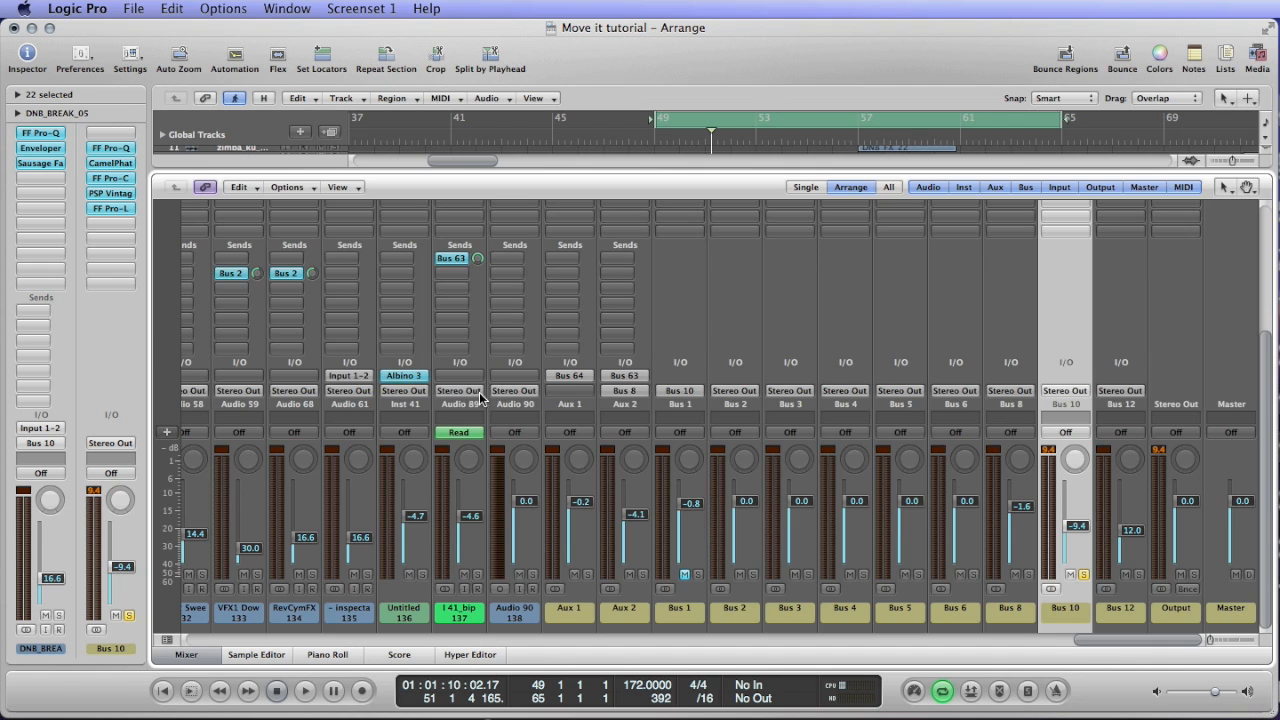
pyautogui.click(685, 574)
pyautogui.click(697, 575)
pyautogui.press('space')
pyautogui.scroll(4, 765, 517)
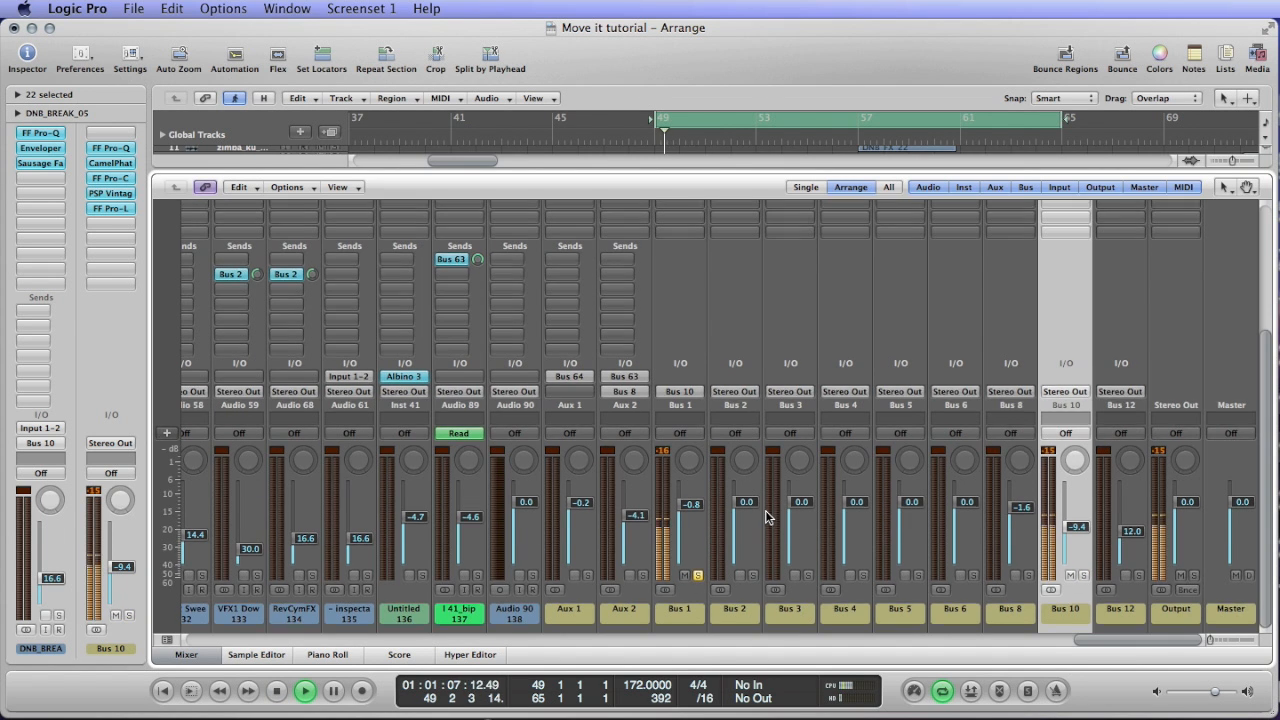
pyautogui.press('space')
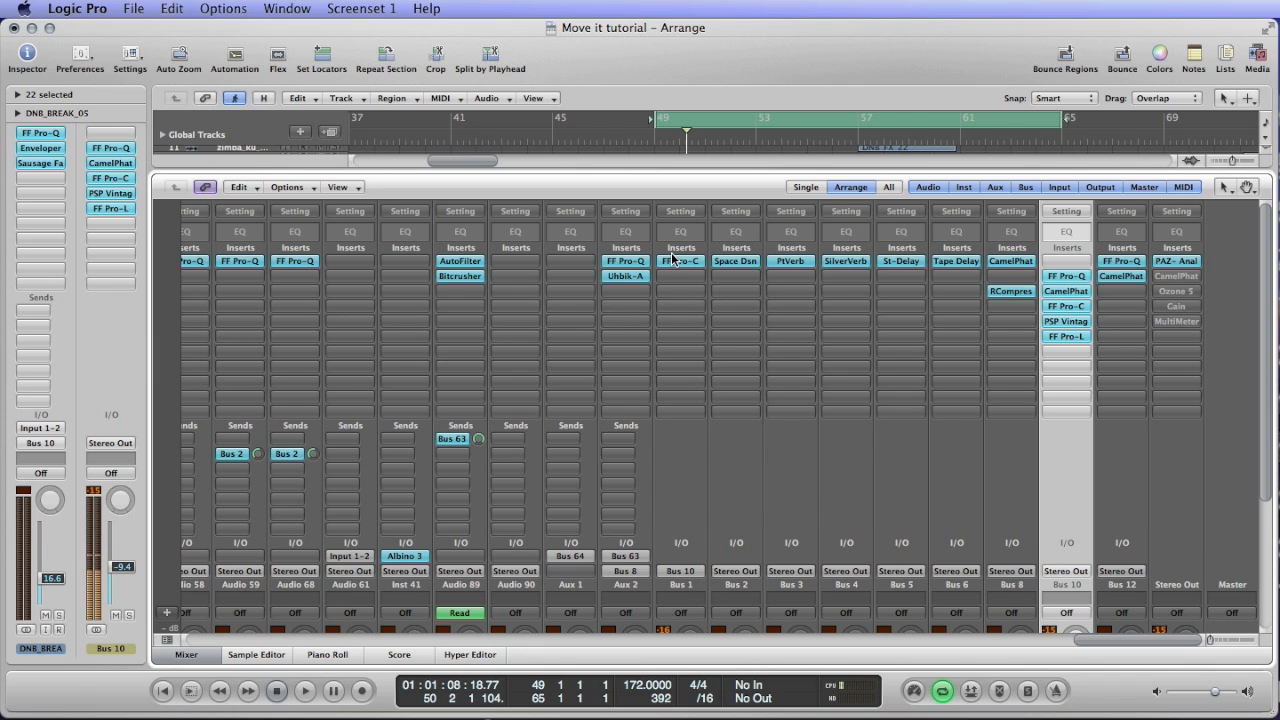
# Bypass the FF Pro-C on Bus 1 and listen to the uncompressed bus while checking its level meter.
pyautogui.keyDown('alt'); pyautogui.click(673, 261); pyautogui.keyUp('alt')
pyautogui.press('space')
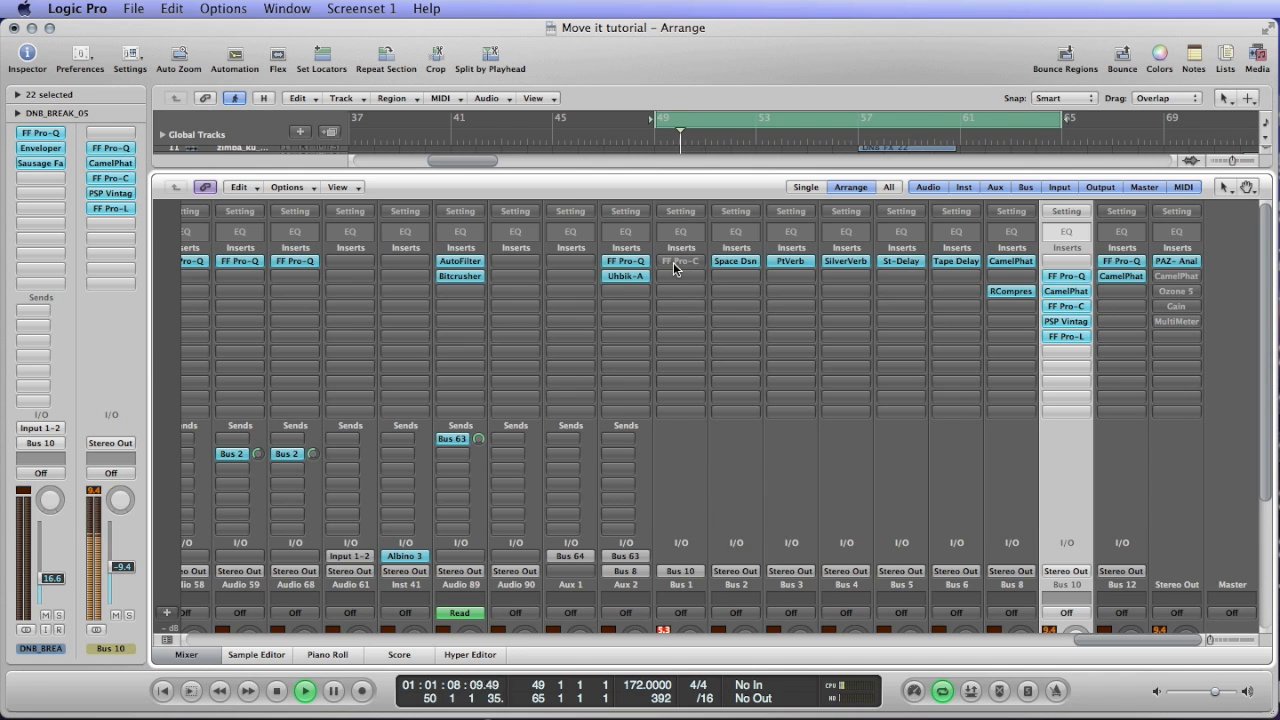
pyautogui.scroll(-5, 662, 306)
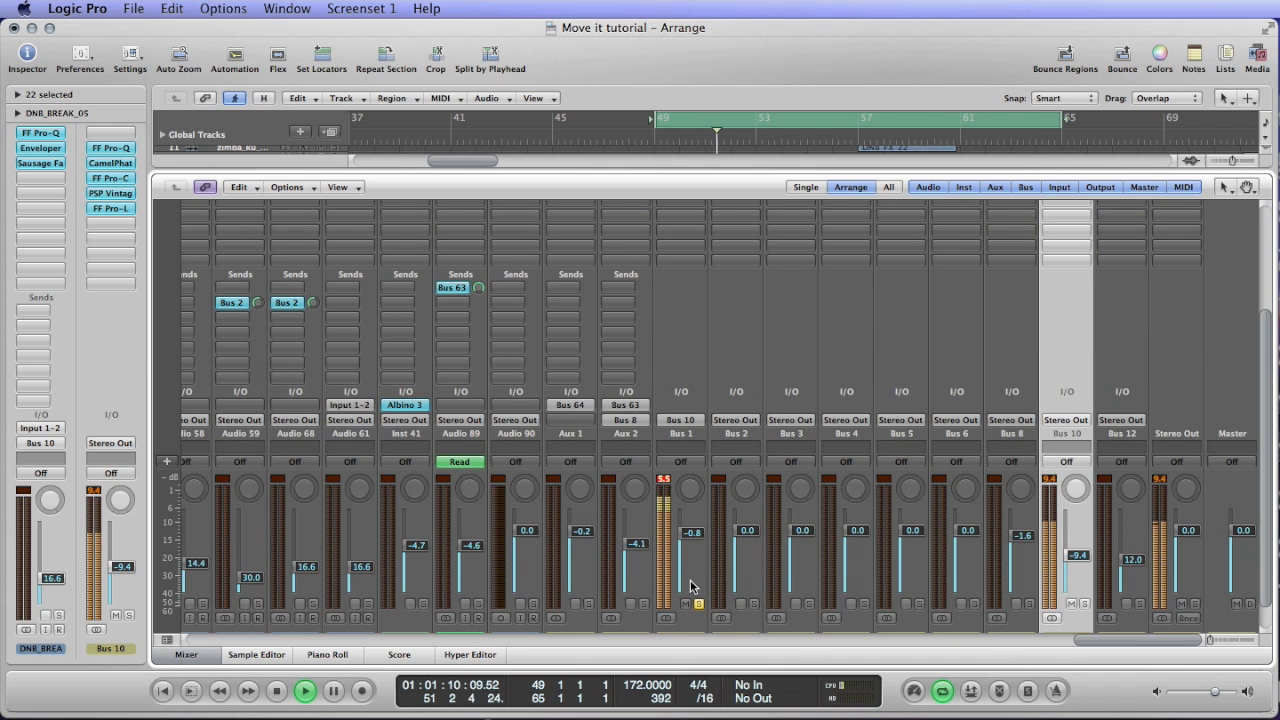
pyautogui.scroll(5, 655, 480)
pyautogui.scroll(-6, 648, 457)
pyautogui.press('space')
pyautogui.press('space')
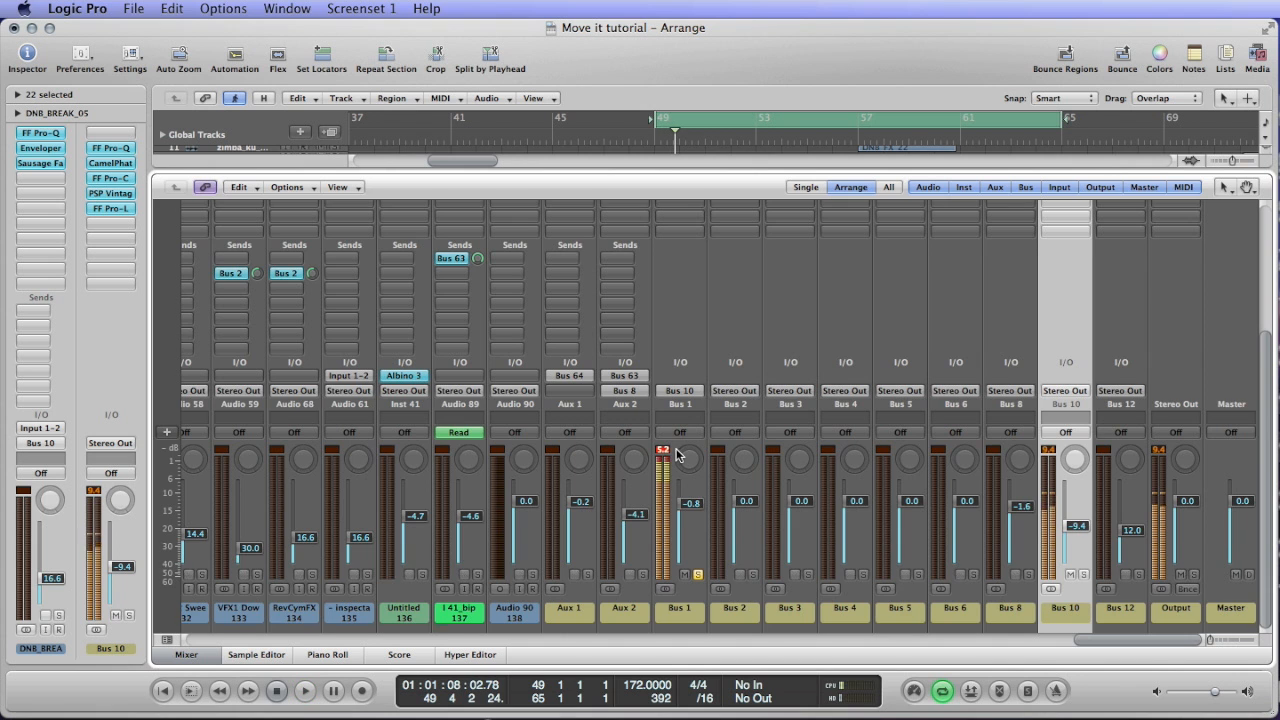
# Open the FF Pro-C on Bus 1 and look through its Drums presets, leaving Parallel Compression selected.
pyautogui.scroll(6, 676, 455)
pyautogui.click(679, 262)
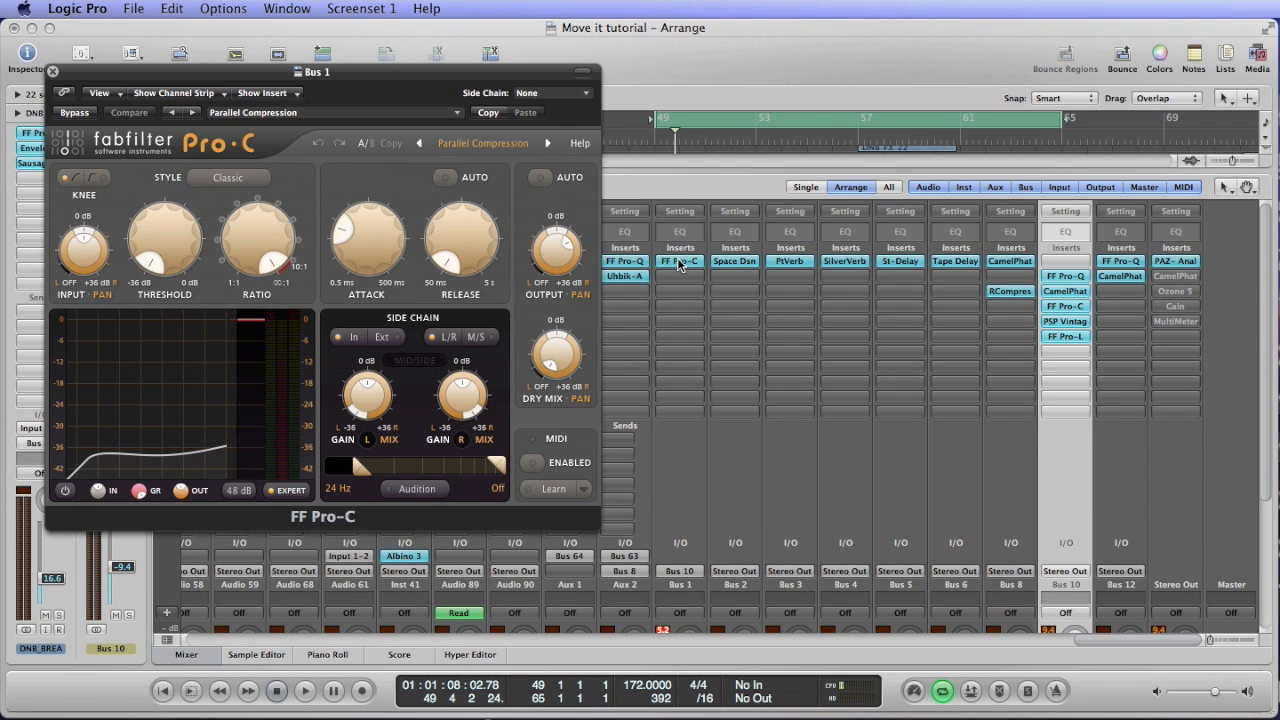
pyautogui.click(471, 145)
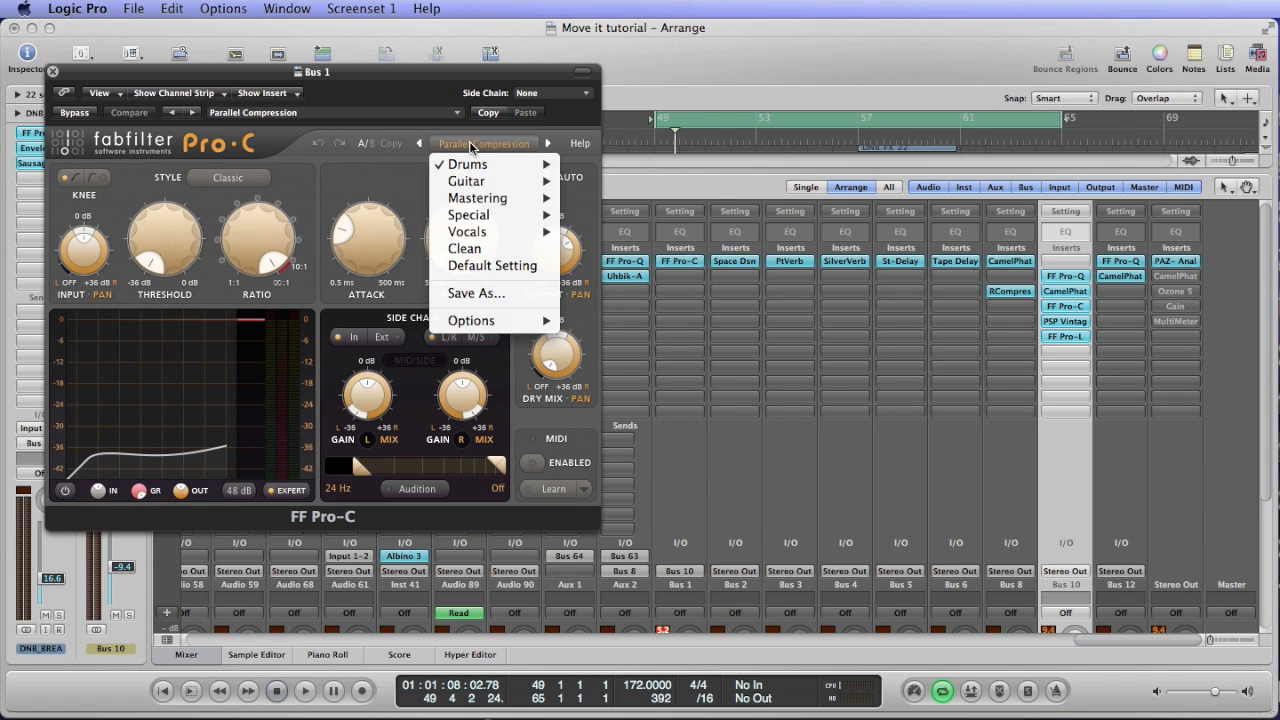
pyautogui.moveTo(477, 167)
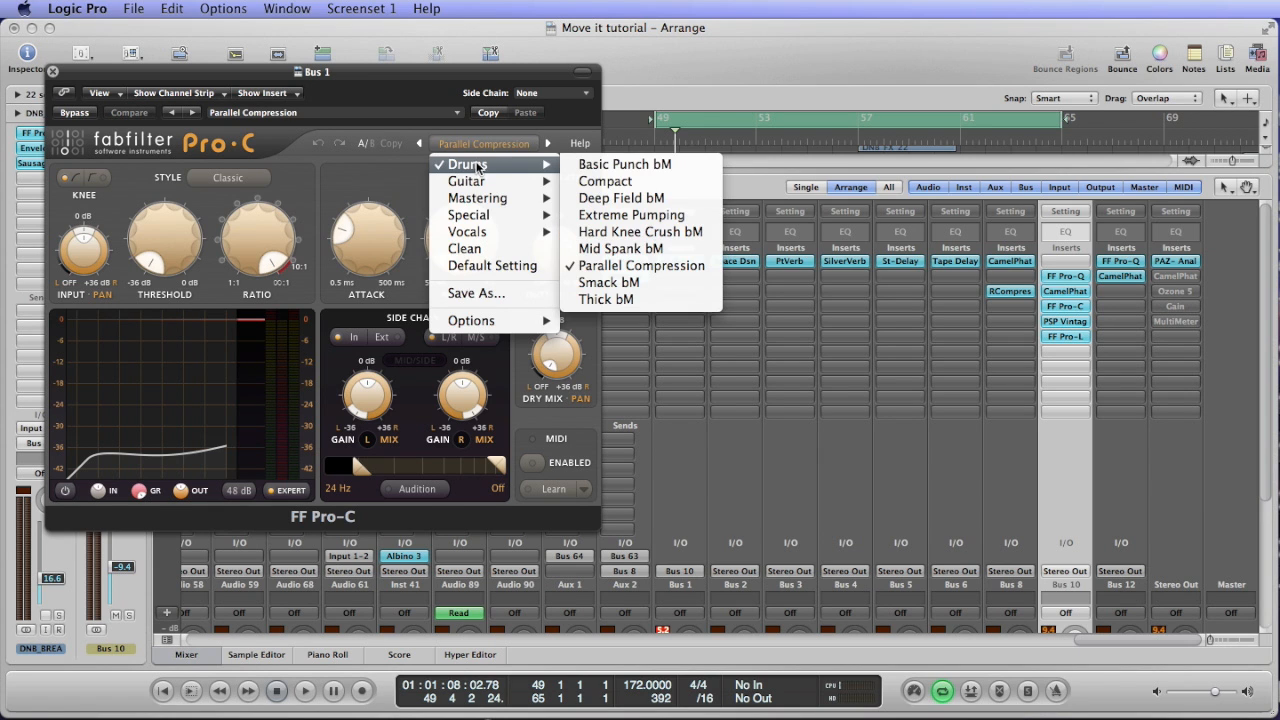
pyautogui.click(382, 86)
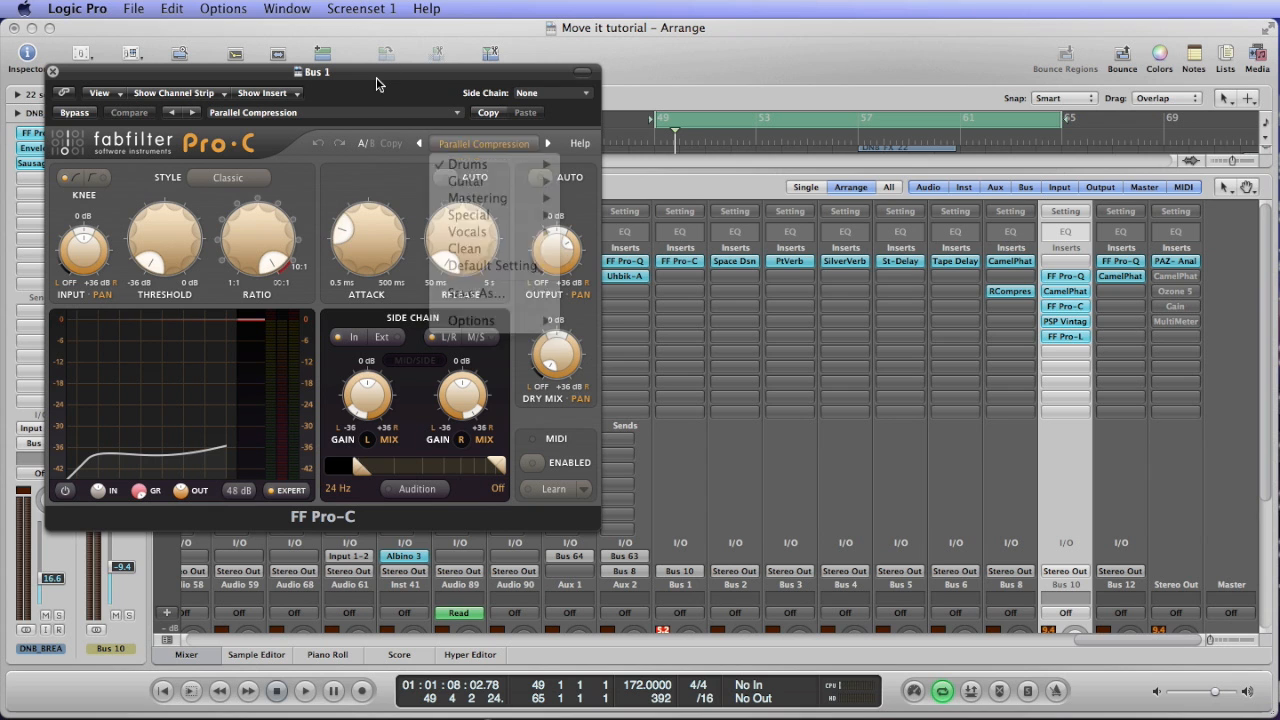
# Listen briefly to Bus 1 through the compressor and inspect its attack and ratio settings.
pyautogui.press('space')
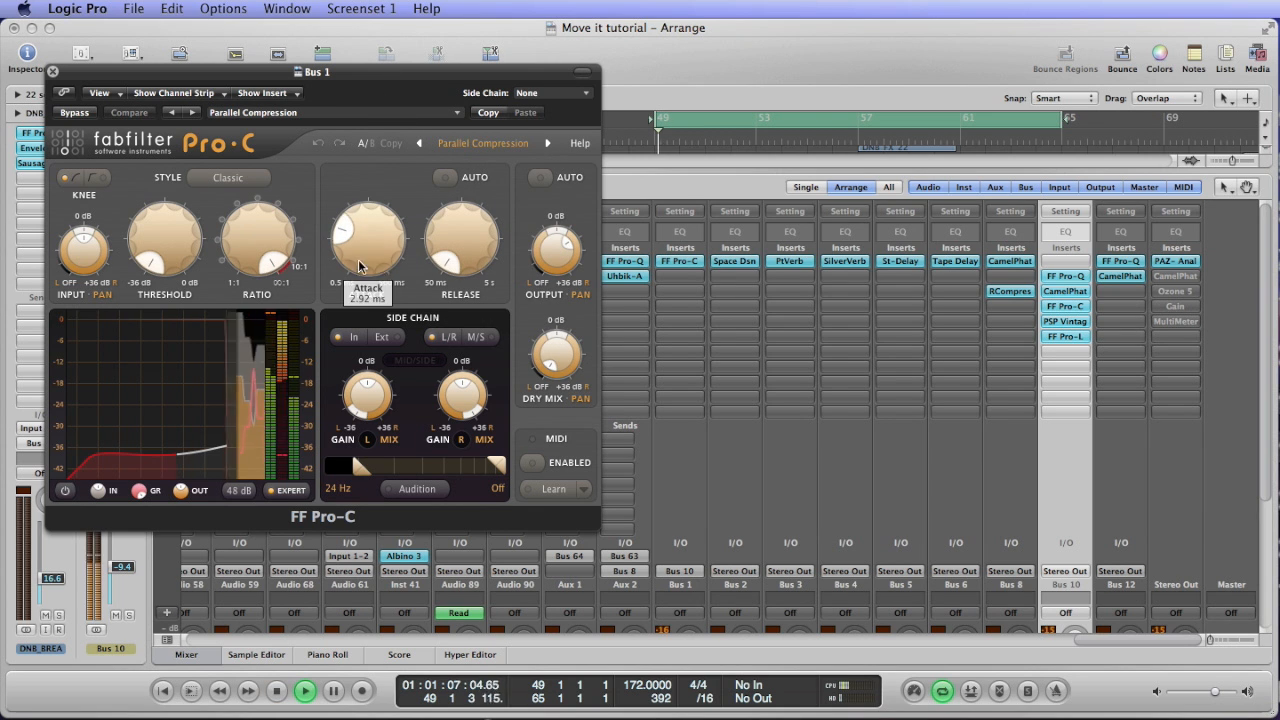
pyautogui.press('space')
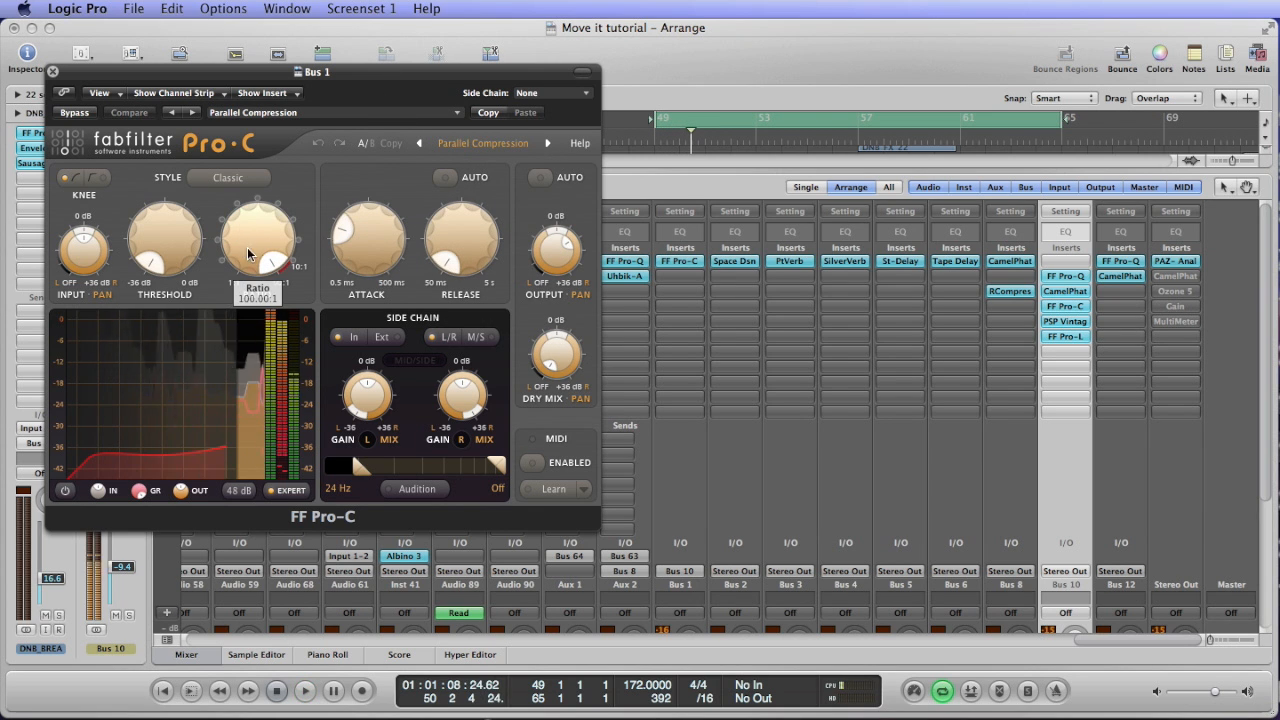
pyautogui.click(246, 234)
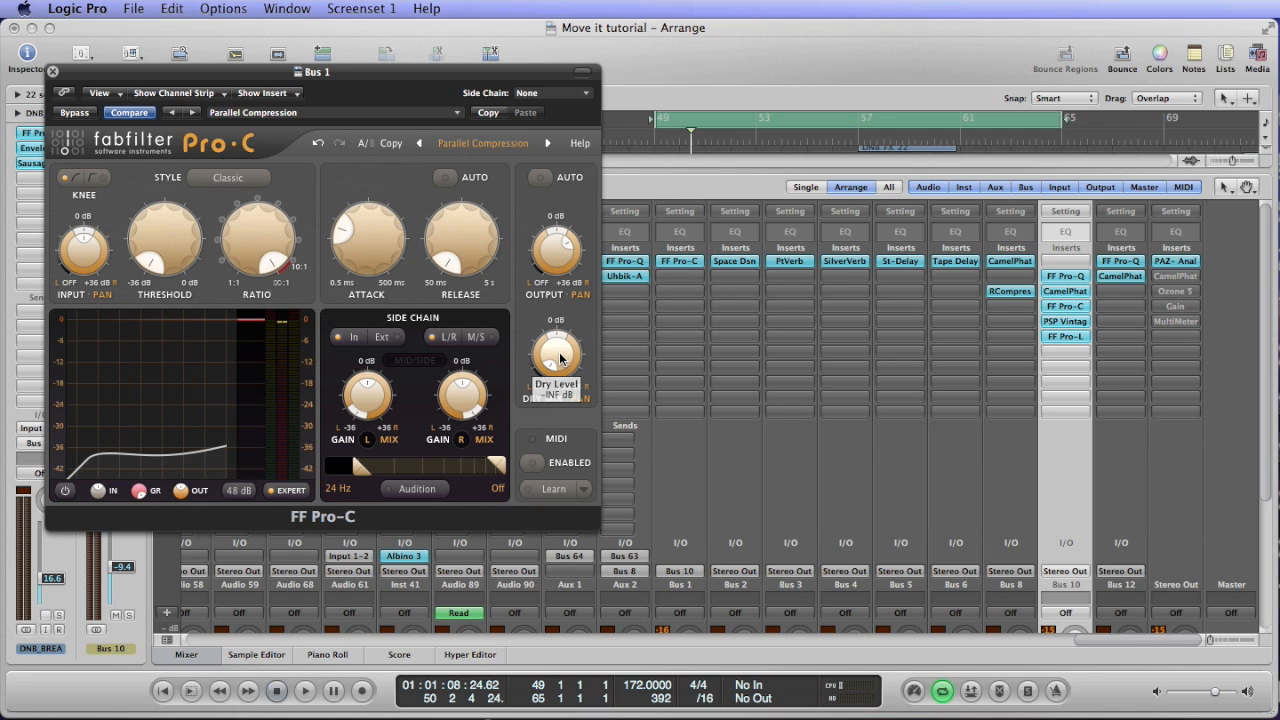
# Turn the Pro-C dry level fully down, listen to Bus 1 again and close the plug-in.
pyautogui.moveTo(559, 361); pyautogui.dragTo(545, 440)
pyautogui.press('space')
pyautogui.moveTo(550, 310); pyautogui.dragTo(540, 332)
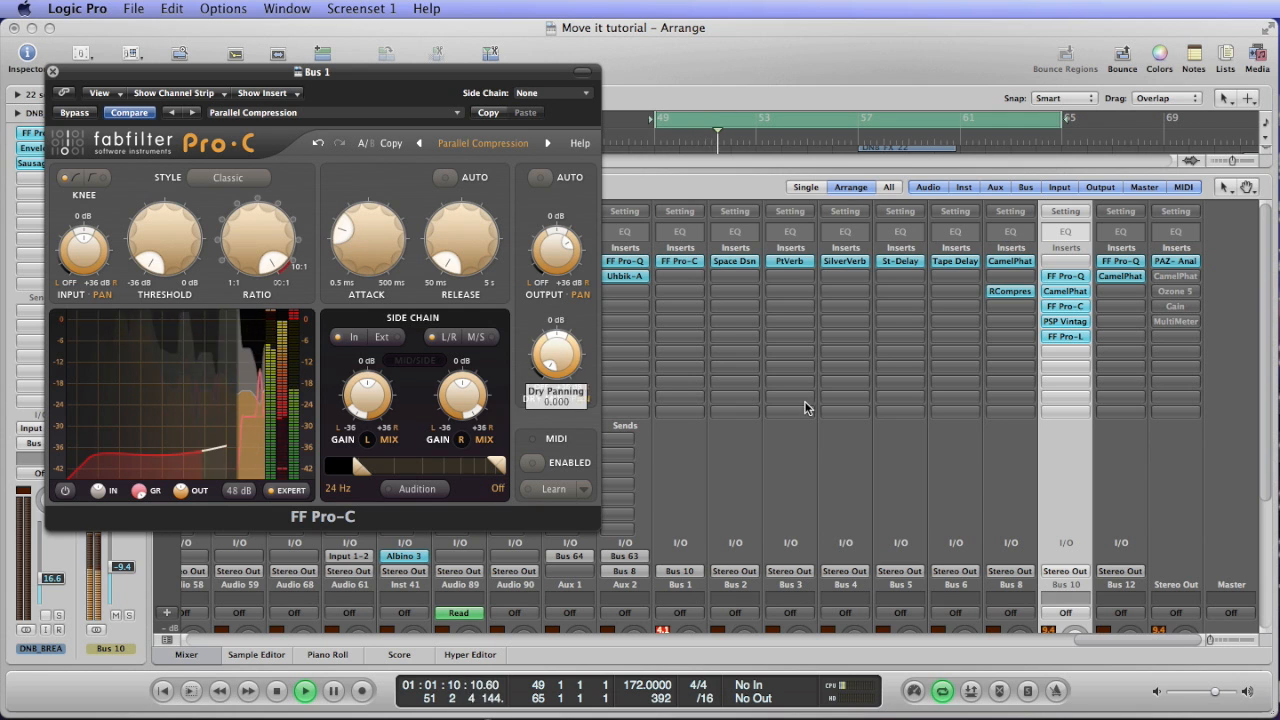
pyautogui.press('space')
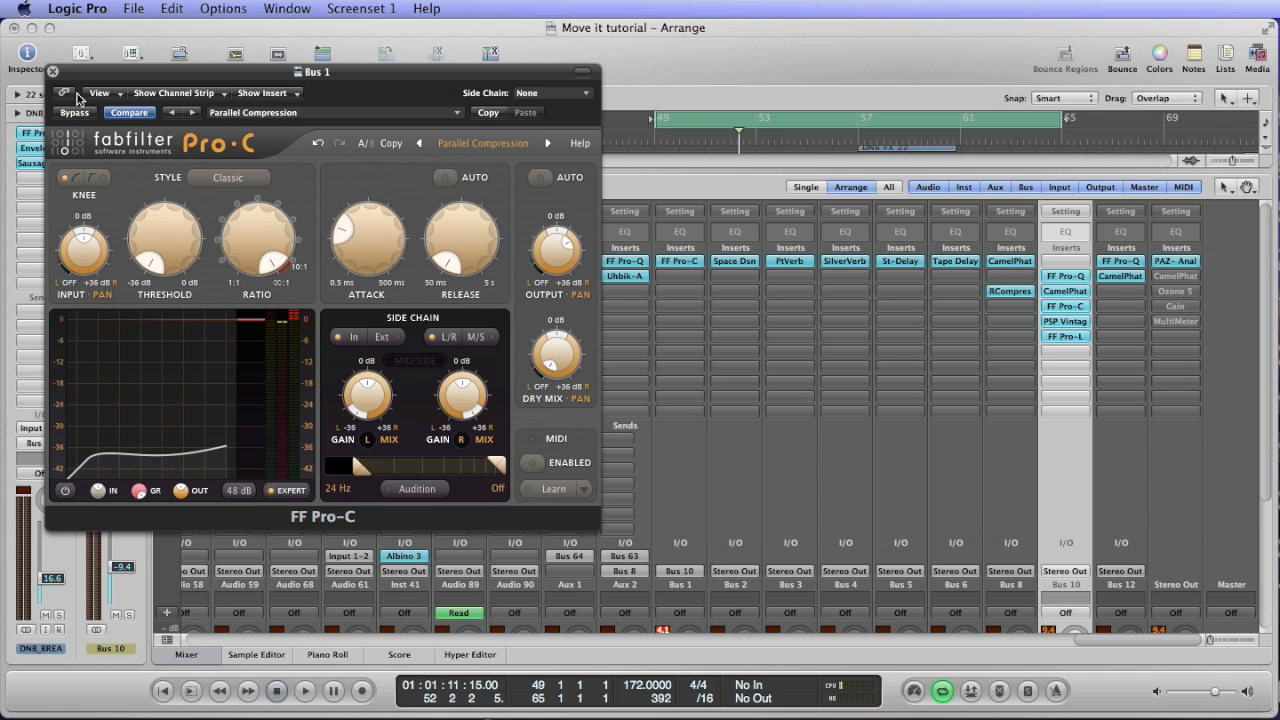
pyautogui.click(52, 71)
# Switch the solo from Bus 1 to Bus 10 and compare the playback with Bus 1 muted and unmuted.
pyautogui.scroll(-5, 586, 334)
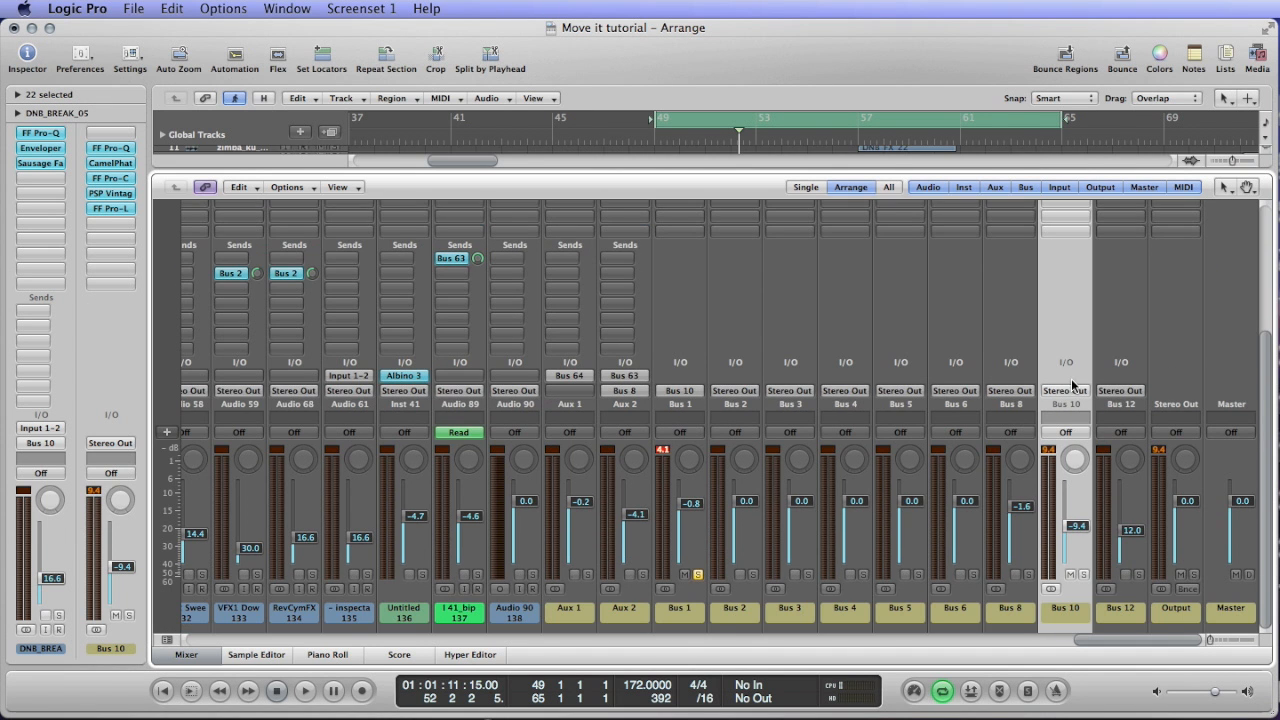
pyautogui.scroll(4, 1072, 290)
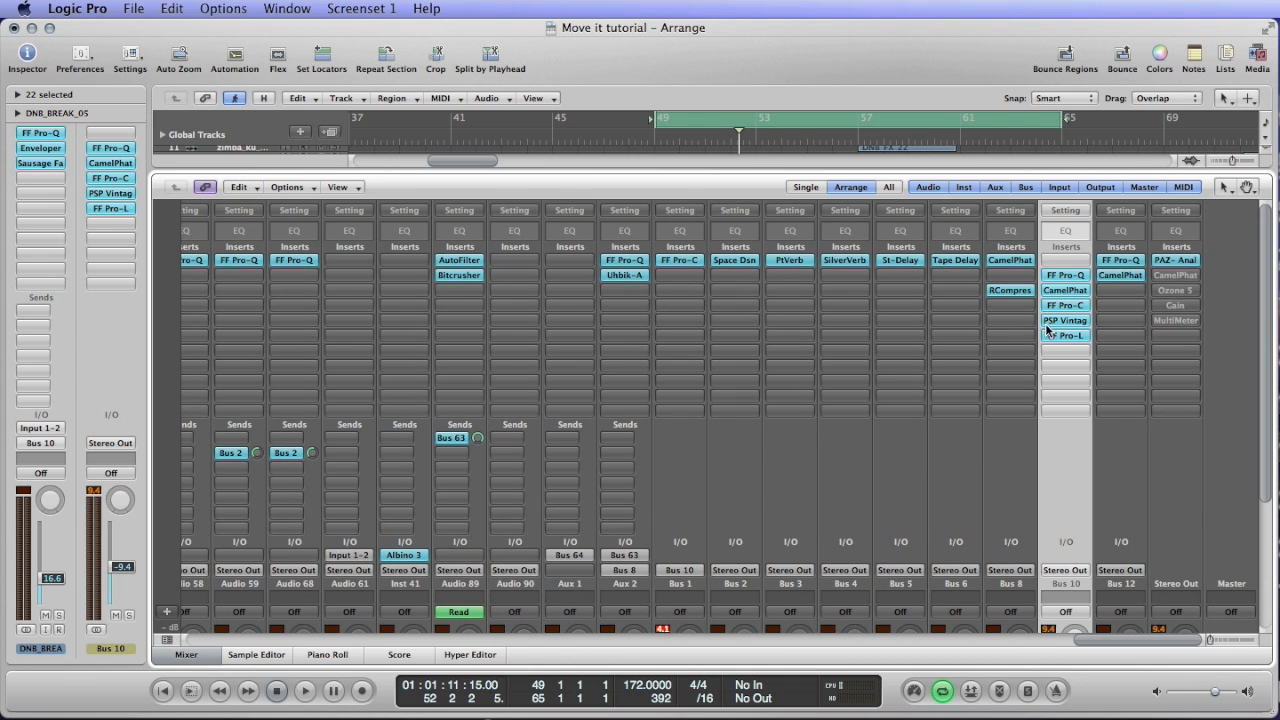
pyautogui.scroll(-4, 701, 560)
pyautogui.click(698, 605)
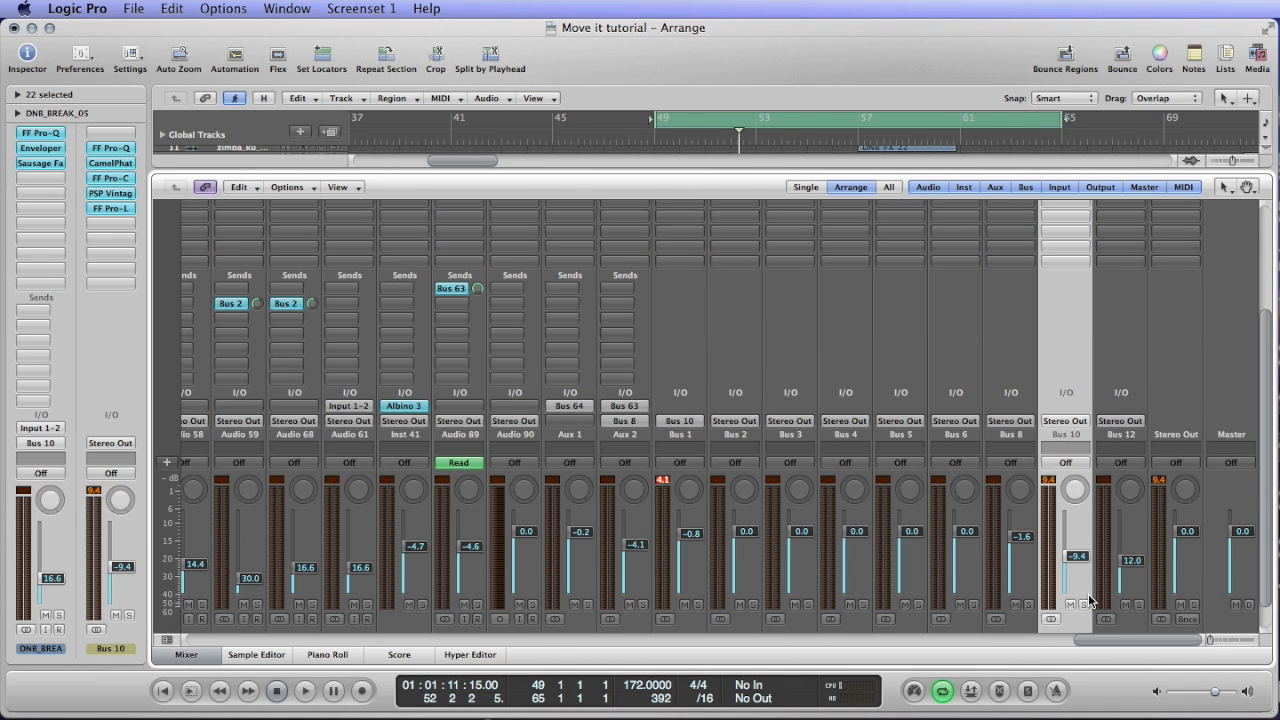
pyautogui.press('space')
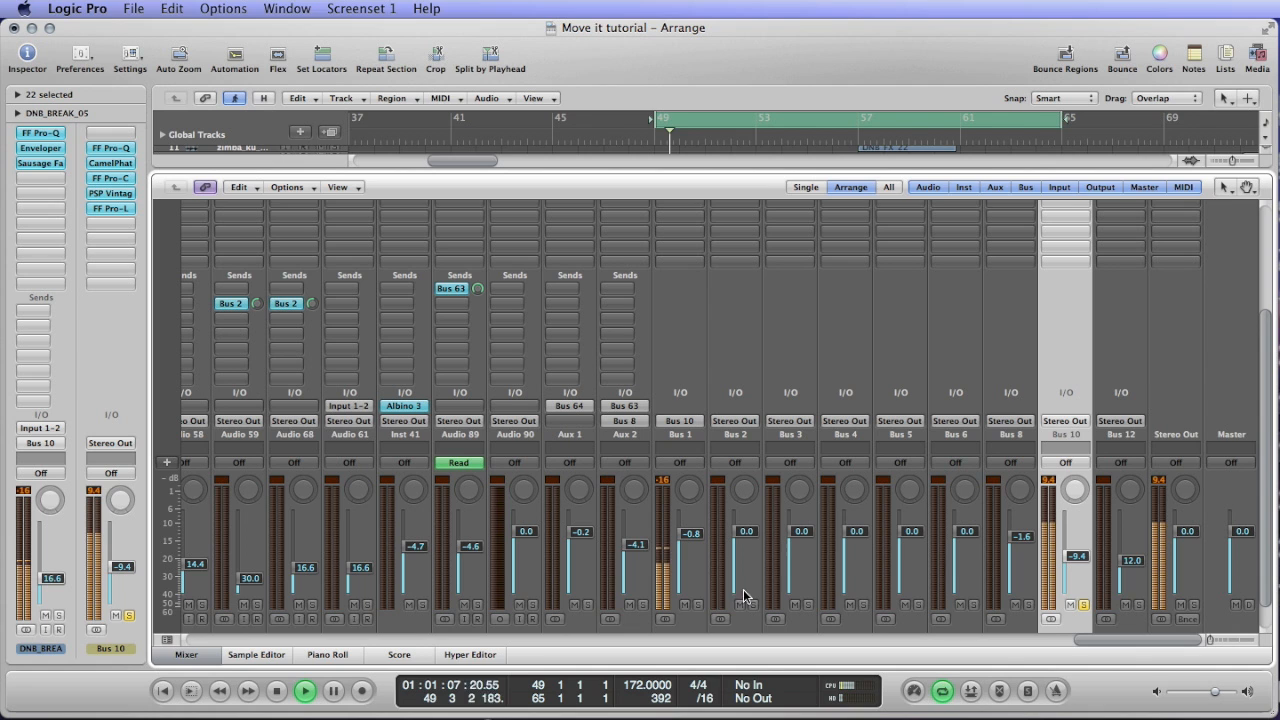
pyautogui.click(683, 605)
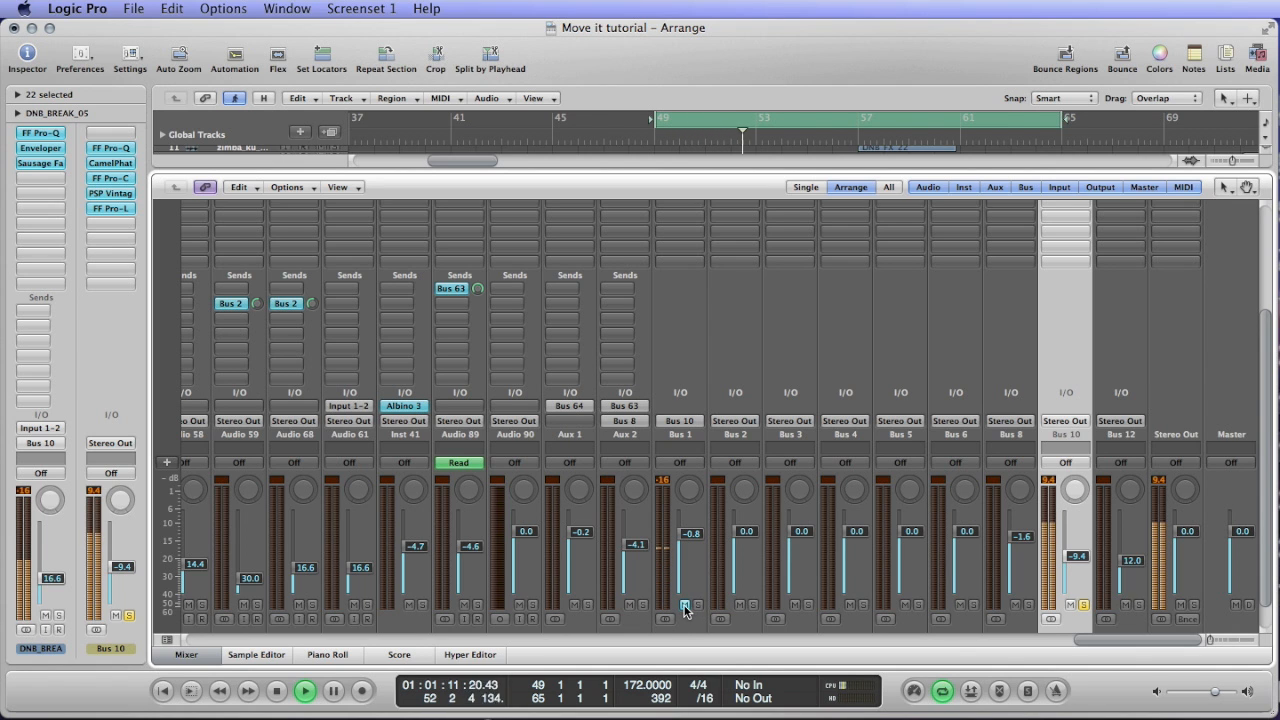
pyautogui.click(685, 605)
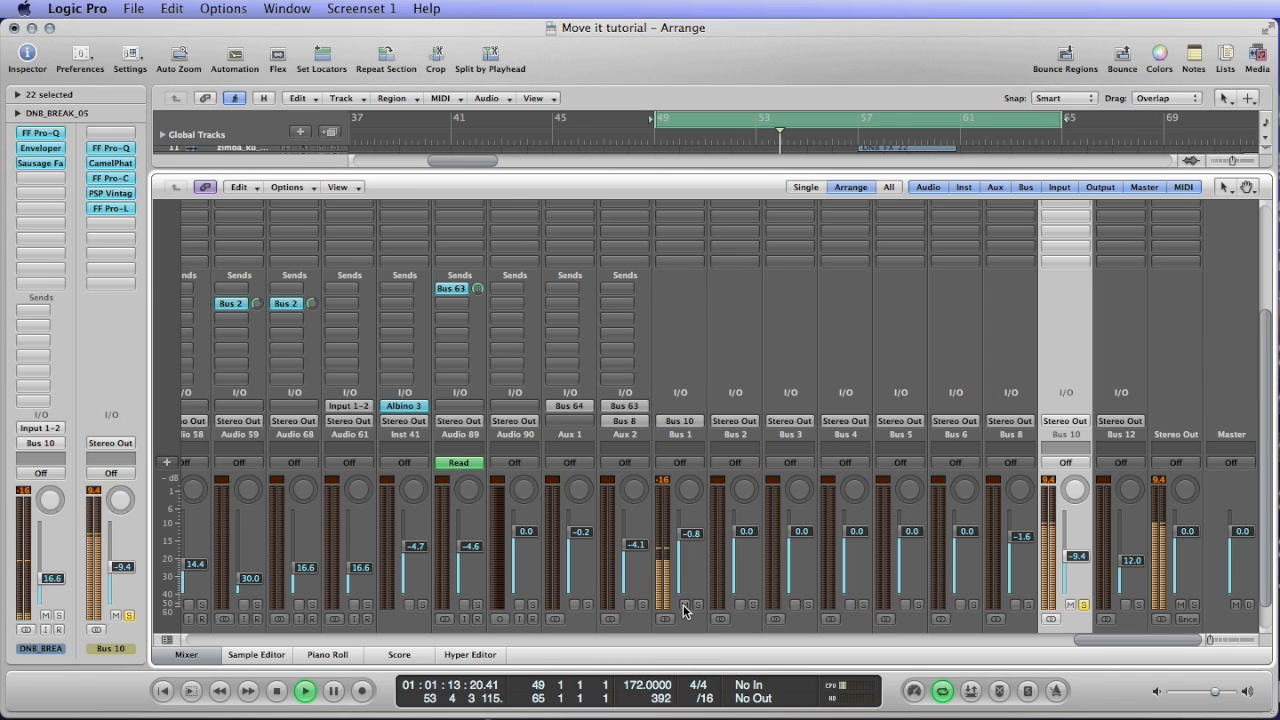
pyautogui.press('space')
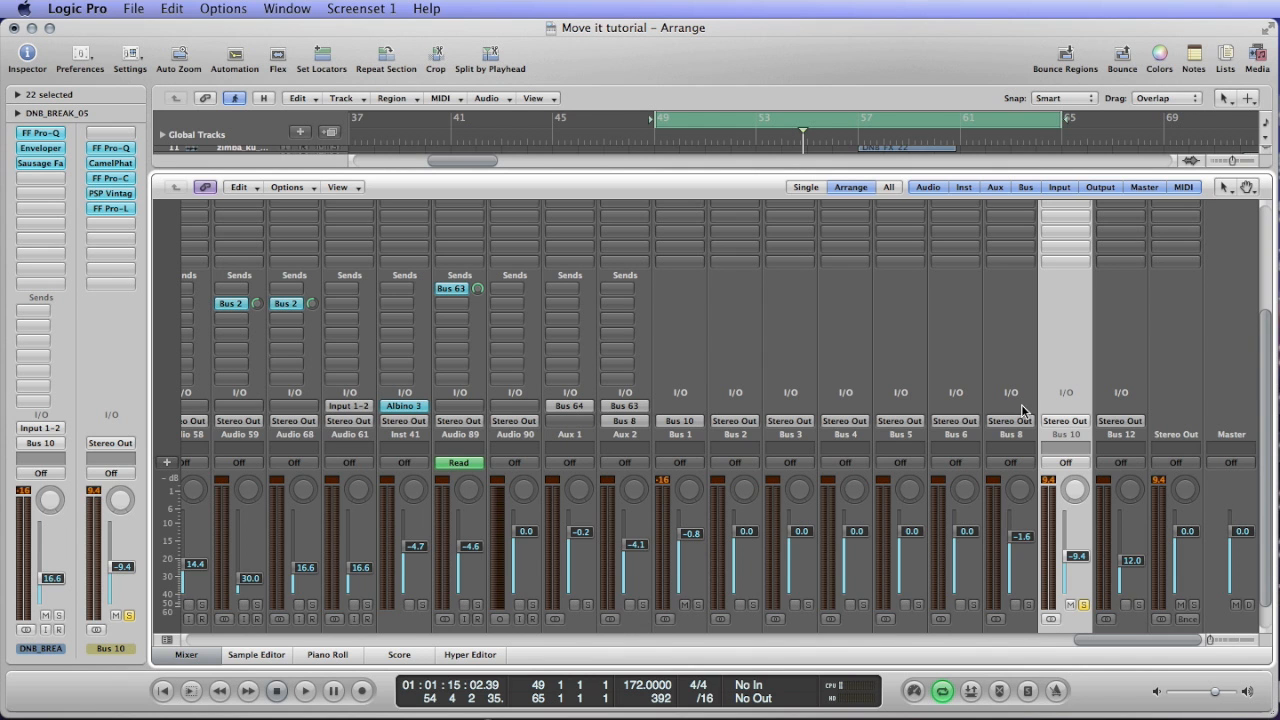
# Review the inserts on Bus 10, turn off its solo and hide the mixer.
pyautogui.scroll(5, 1021, 404)
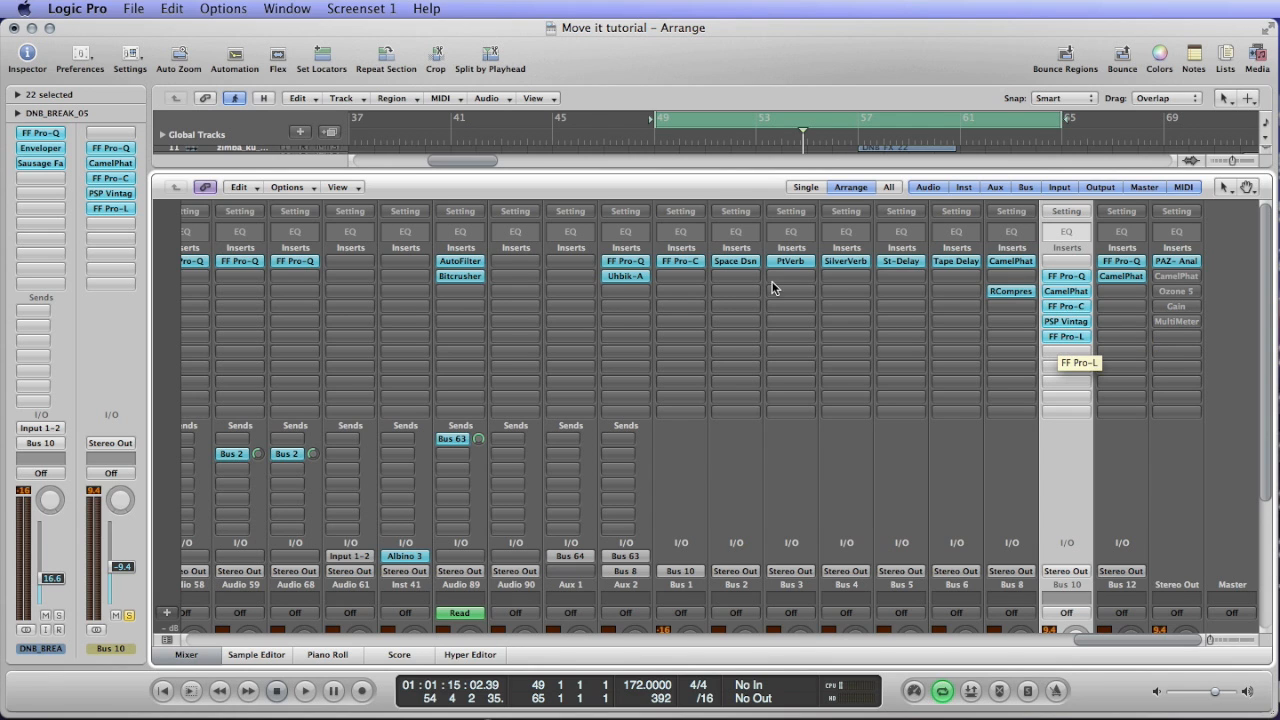
pyautogui.scroll(-5, 677, 286)
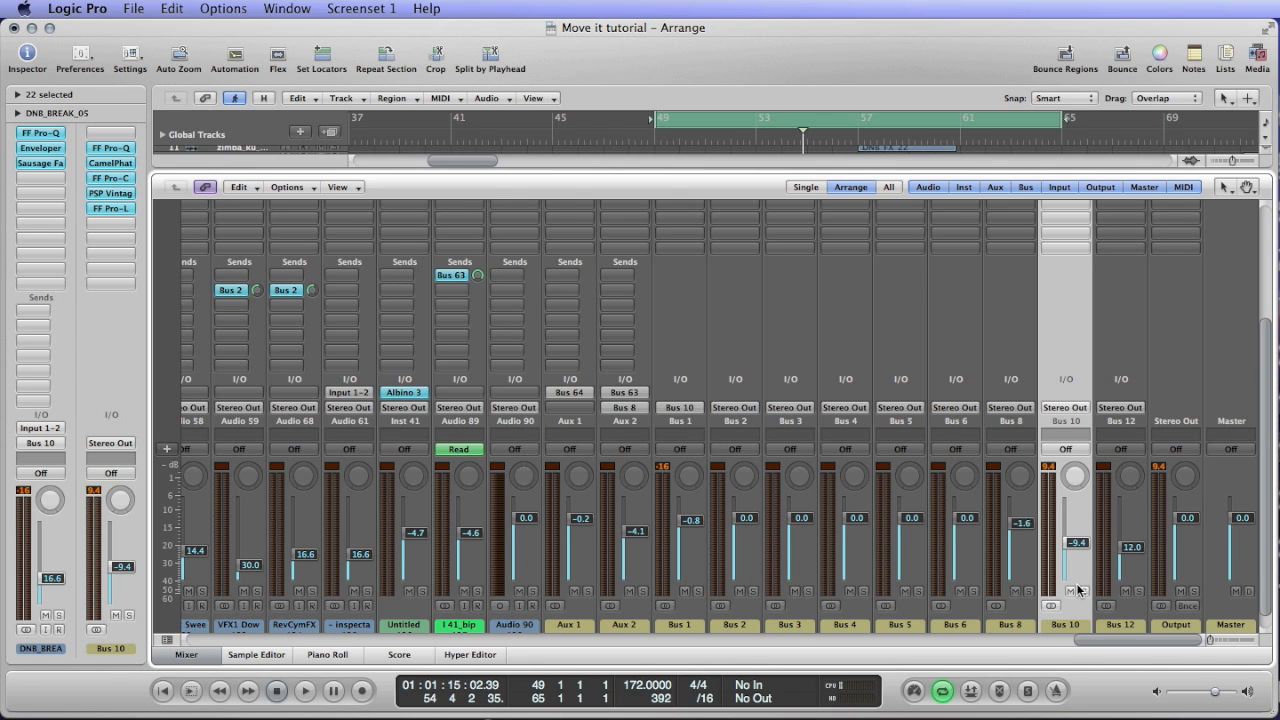
pyautogui.press('x')
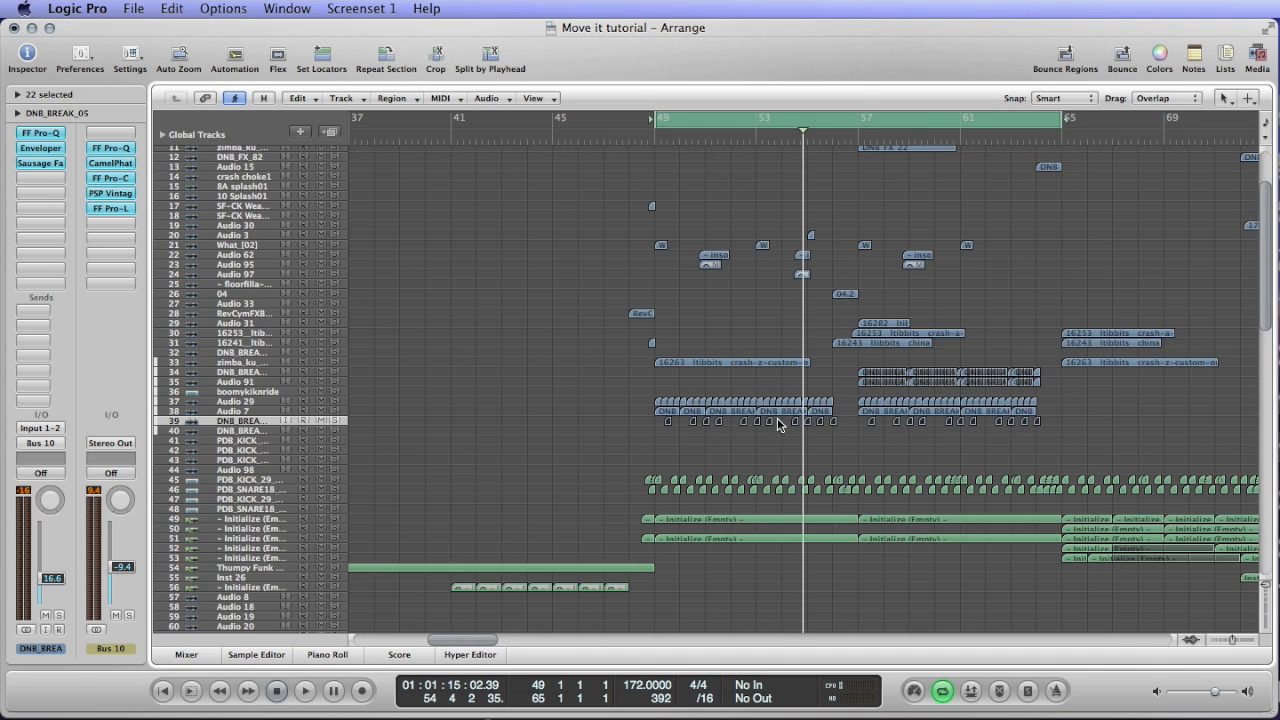
# Enlarge the drum tracks in the arrangement and set the cycle range from bar 57 to bar 65.
pyautogui.hotkey('ctrl', 'Down')
pyautogui.hotkey('ctrl', 'Down')
pyautogui.hotkey('ctrl', 'Down')
pyautogui.hotkey('ctrl', 'Down')
pyautogui.hotkey('ctrl', 'Down')
pyautogui.hotkey('ctrl', 'Down')
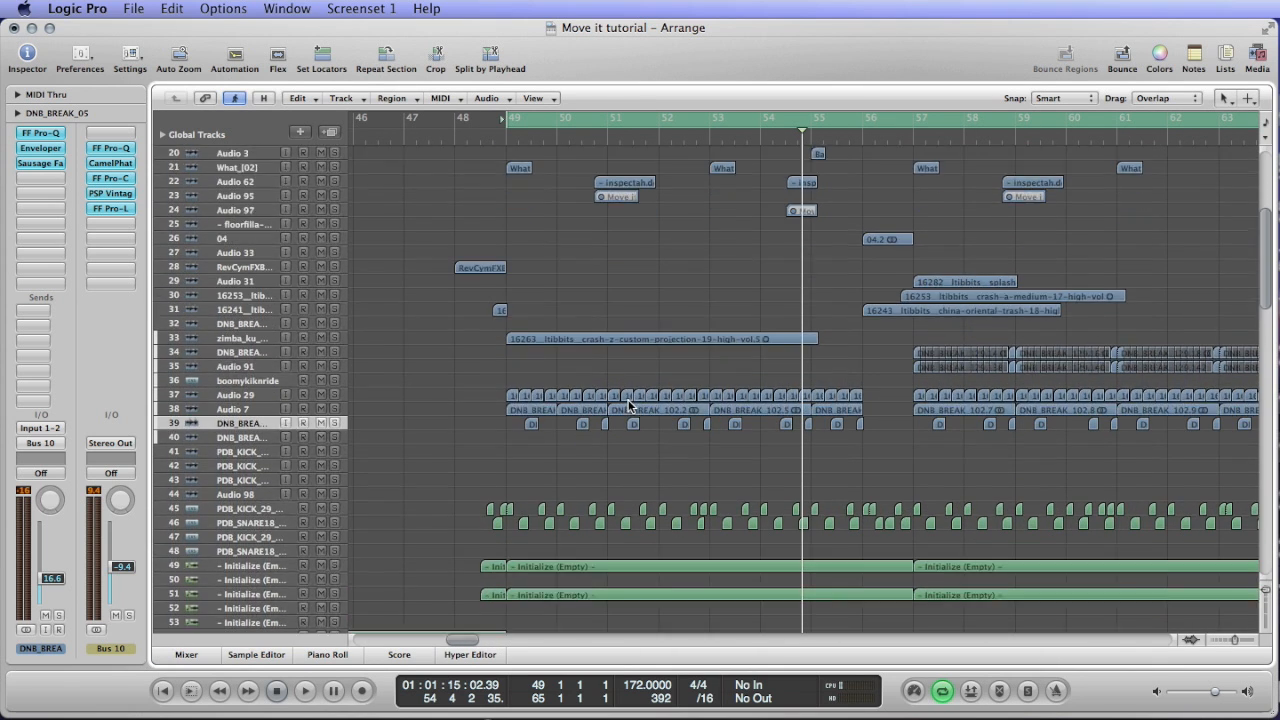
pyautogui.hotkey('ctrl', 'Left')
pyautogui.click(884, 121)
pyautogui.moveTo(884, 121); pyautogui.dragTo(1166, 137)
pyautogui.hotkey('ctrl', 'alt', 'Right')
pyautogui.hotkey('ctrl', 'alt', 'Right')
pyautogui.hotkey('ctrl', 'alt', 'Right')
pyautogui.hotkey('ctrl', 'alt', 'Right')
pyautogui.hscroll(3, 1015, 290)
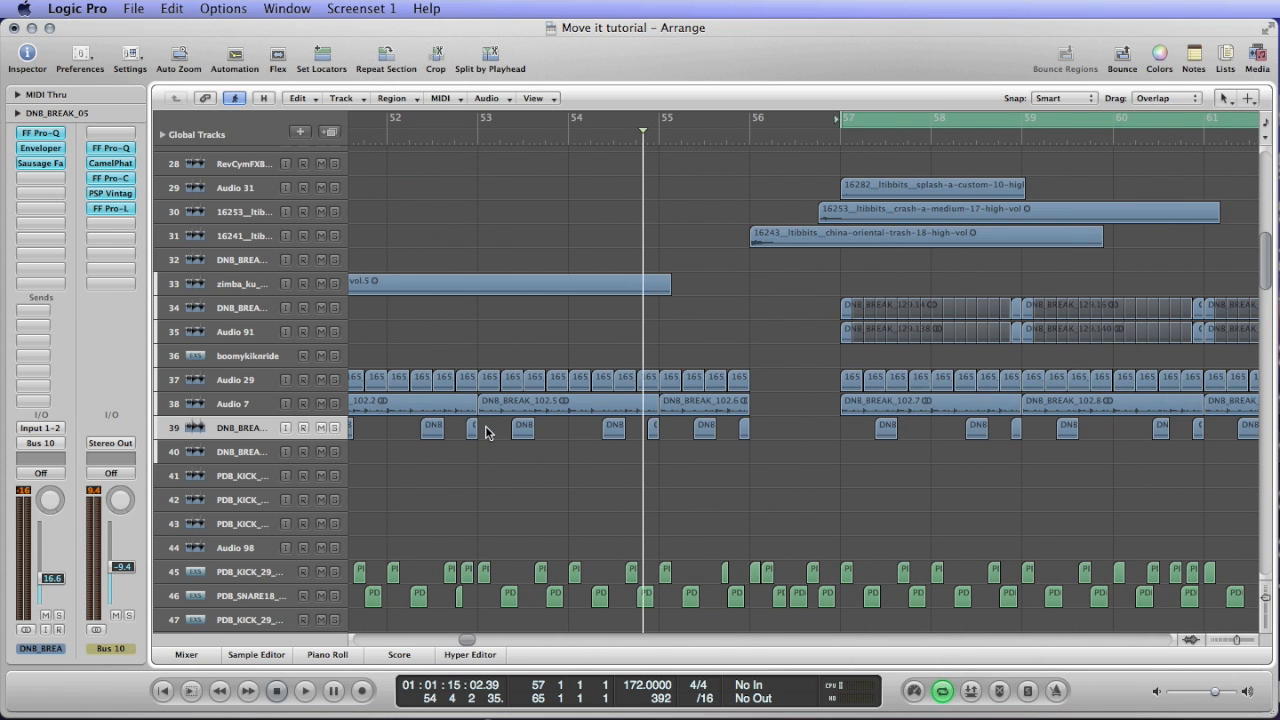
# Step through tracks 36 to 38 and open the RCompressor on Audio 7 to check its Bus 64 side chain.
pyautogui.click(268, 410)
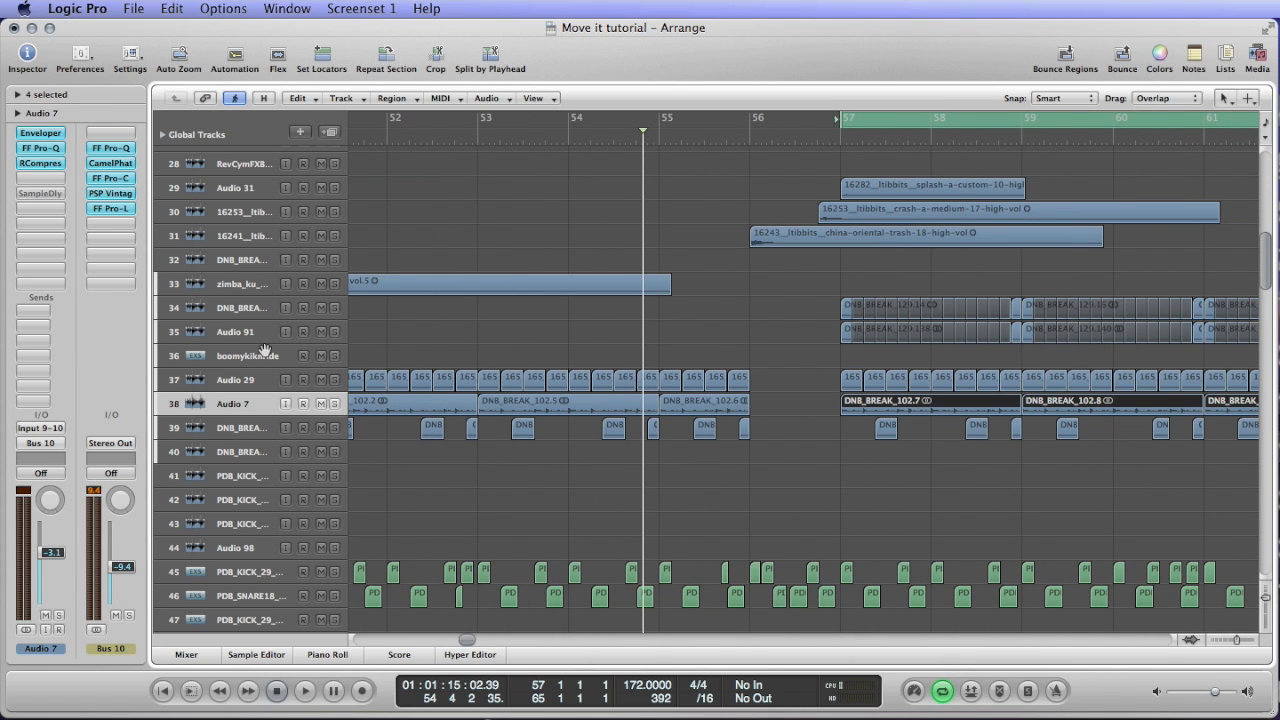
pyautogui.press('Up')
pyautogui.press('Up')
pyautogui.press('Down')
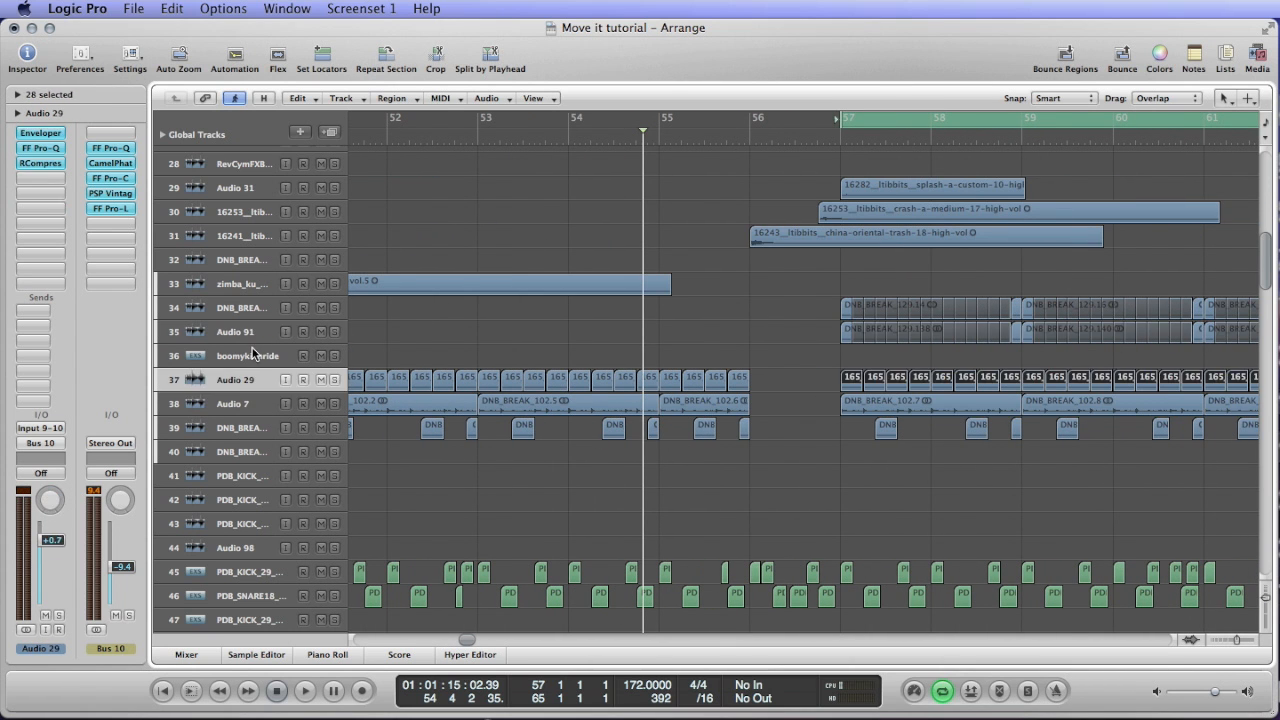
pyautogui.press('Down')
pyautogui.click(40, 163)
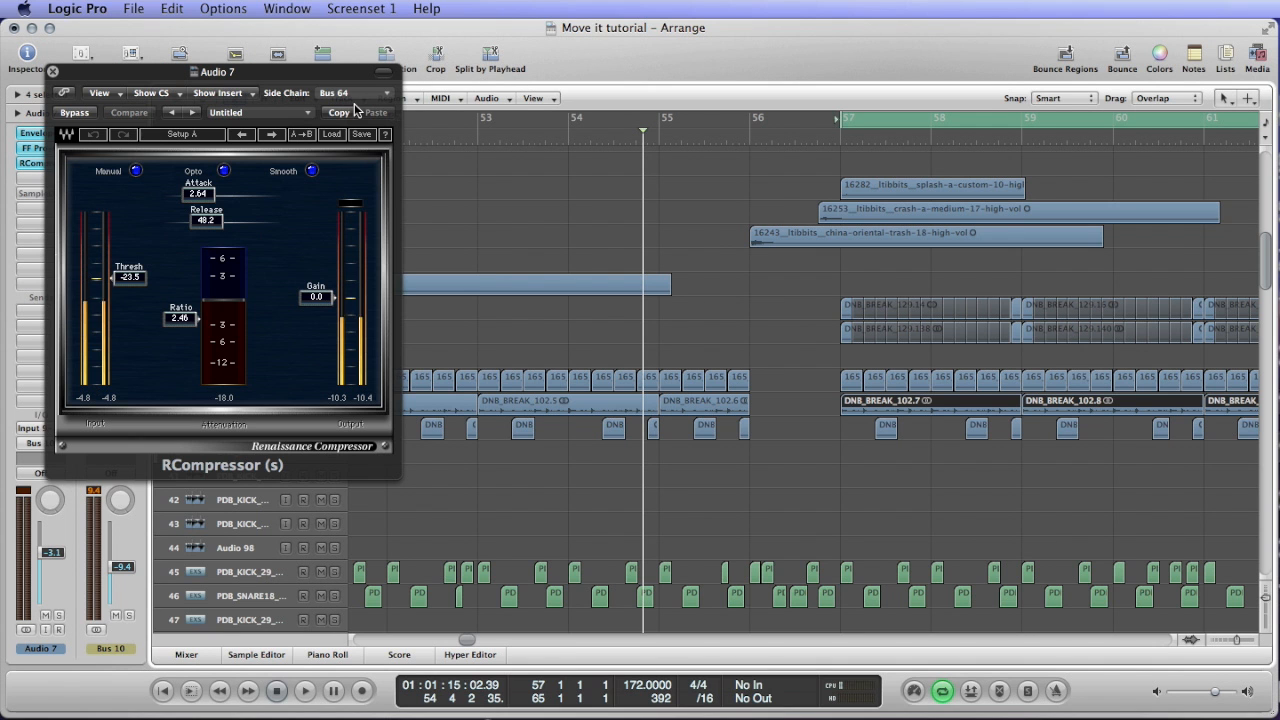
# Close the RCompressor and select PDB kick track 45 to check its Bus 64 and Bus 1 sends.
pyautogui.click(692, 447)
pyautogui.scroll(-5, 737, 404)
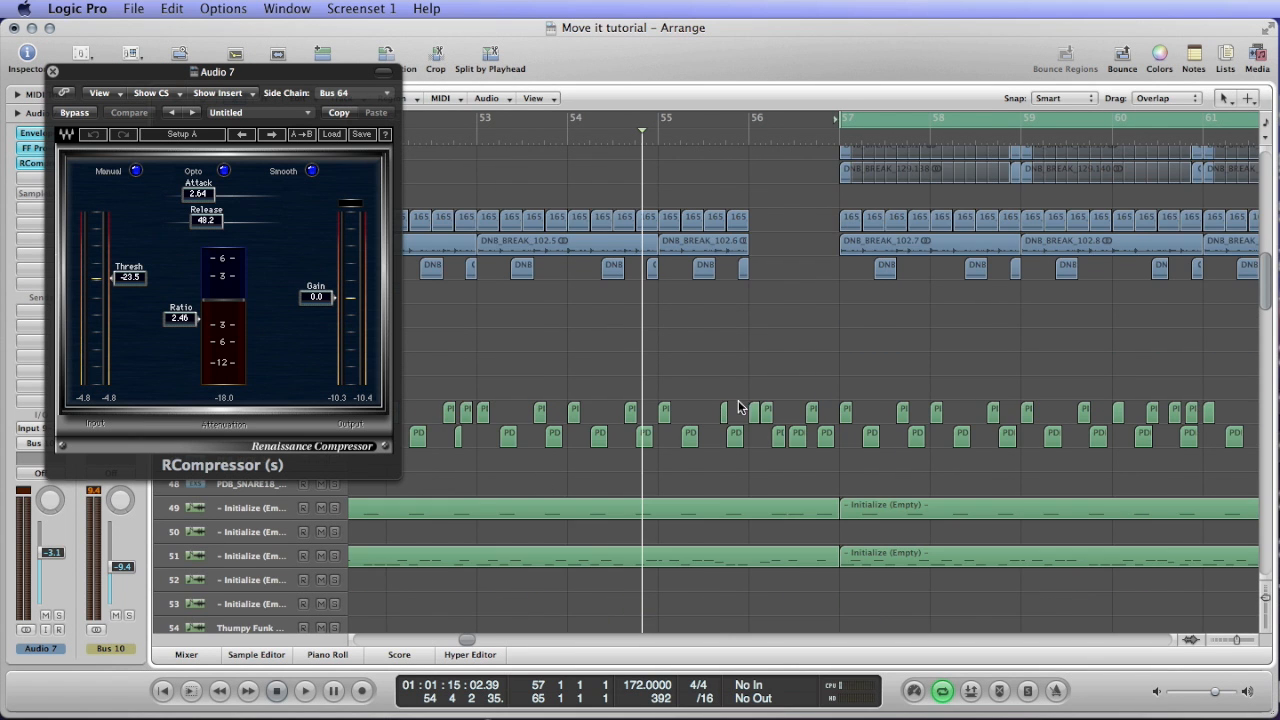
pyautogui.hotkey('ctrl', 'Left')
pyautogui.click(51, 72)
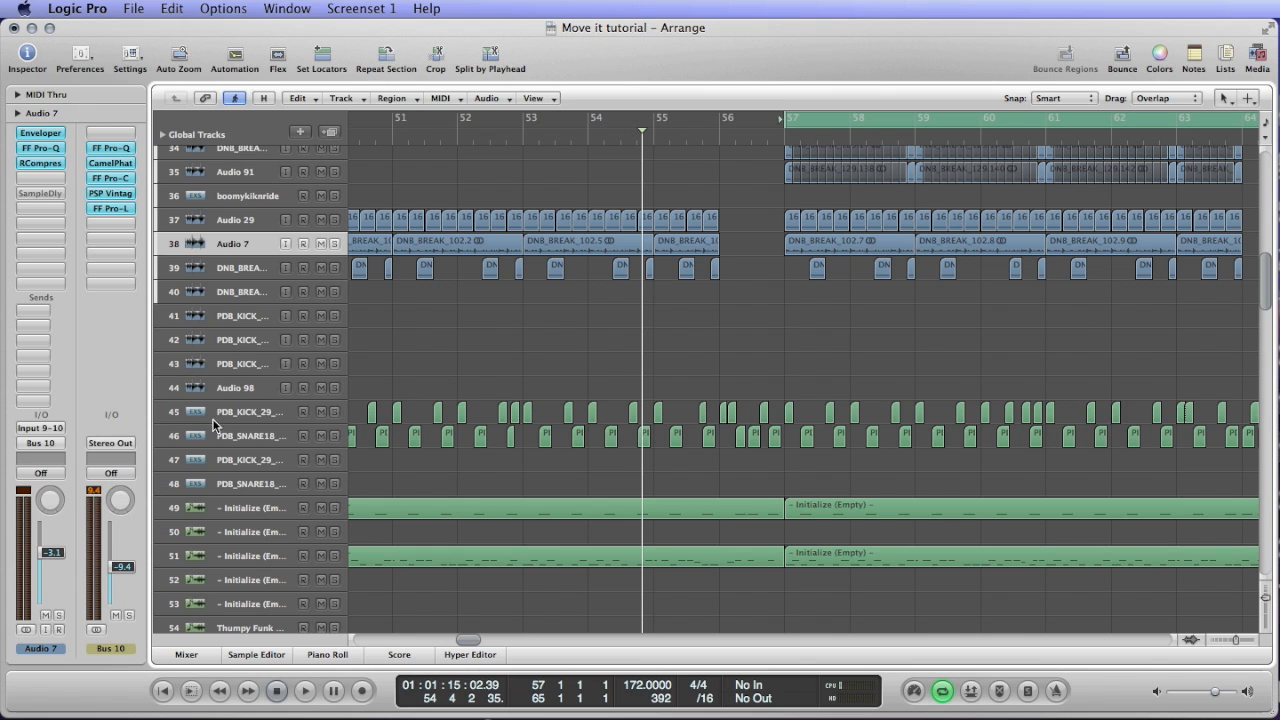
pyautogui.click(152, 415)
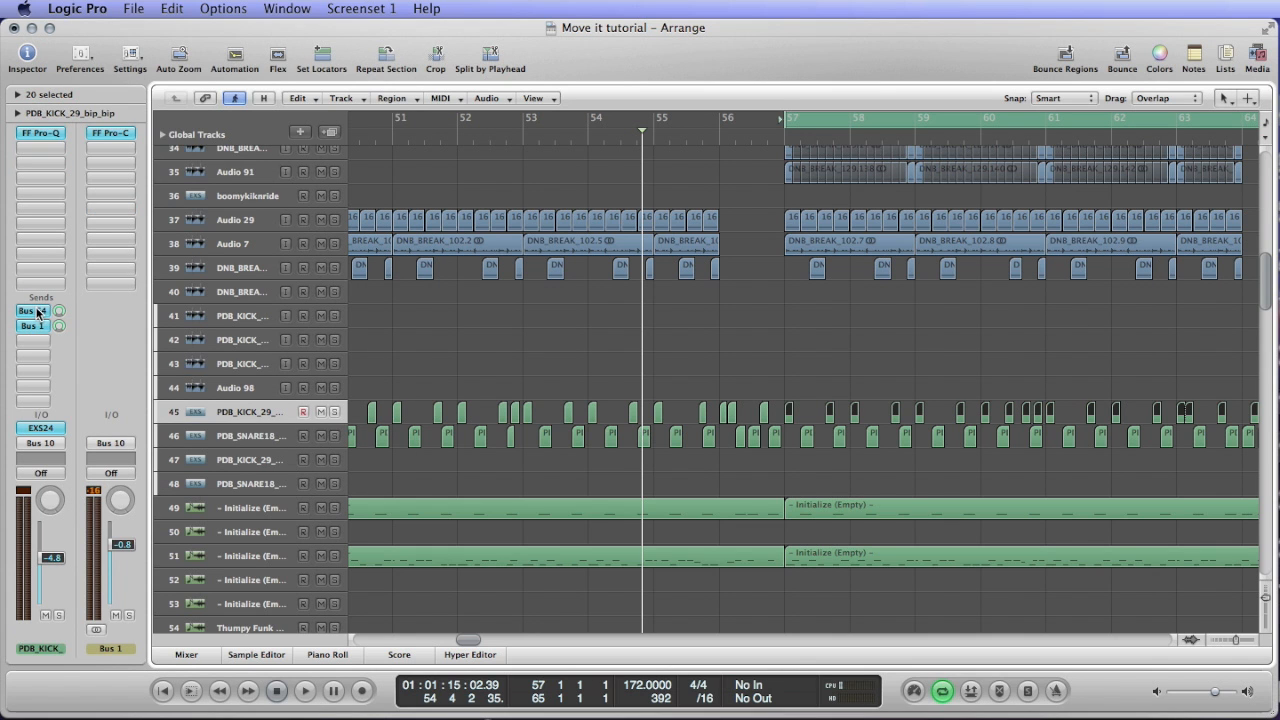
pyautogui.hscroll(5, 476, 344)
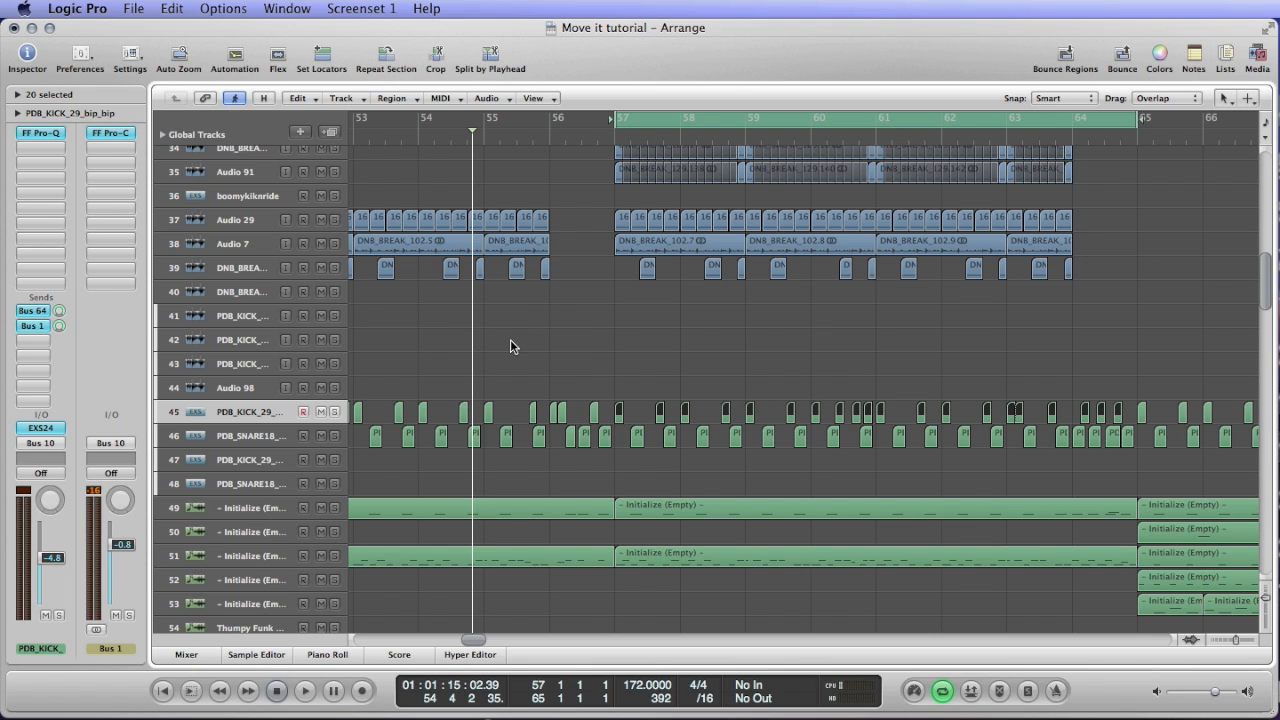
# Show Aux 1 through the Bus 64 send of kick track 45, solo it and start playback.
pyautogui.click(258, 362)
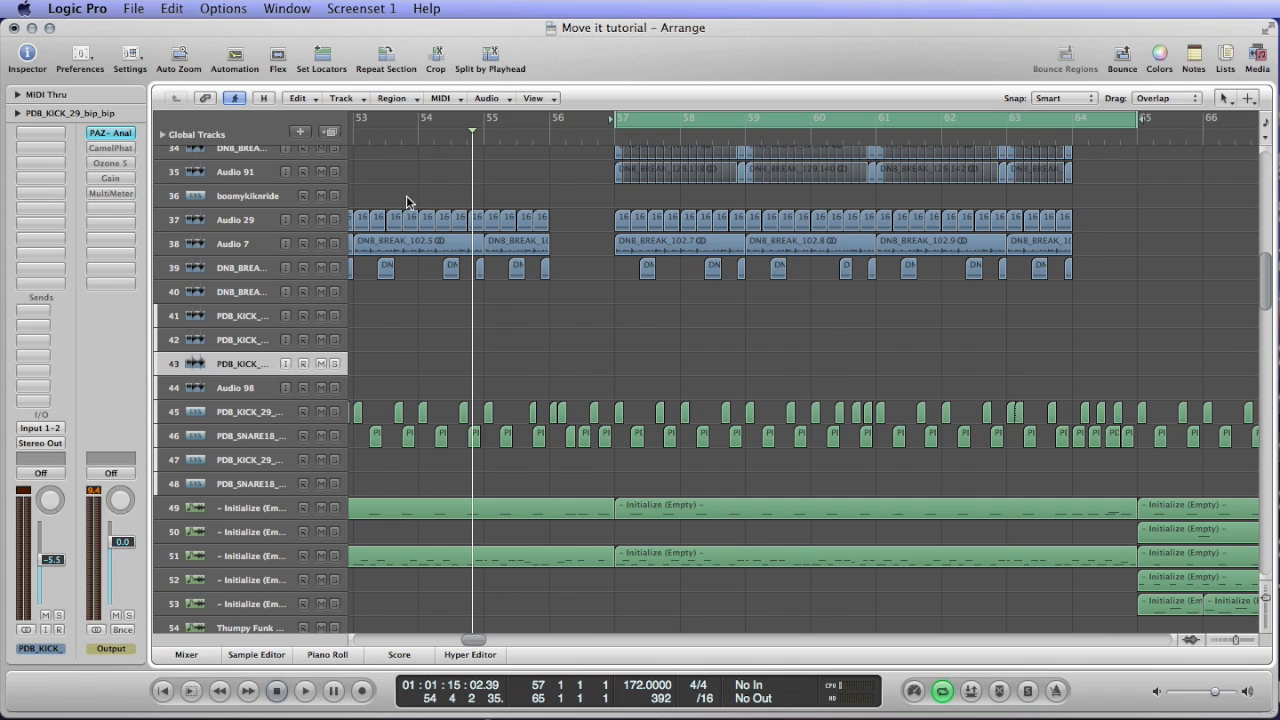
pyautogui.click(256, 413)
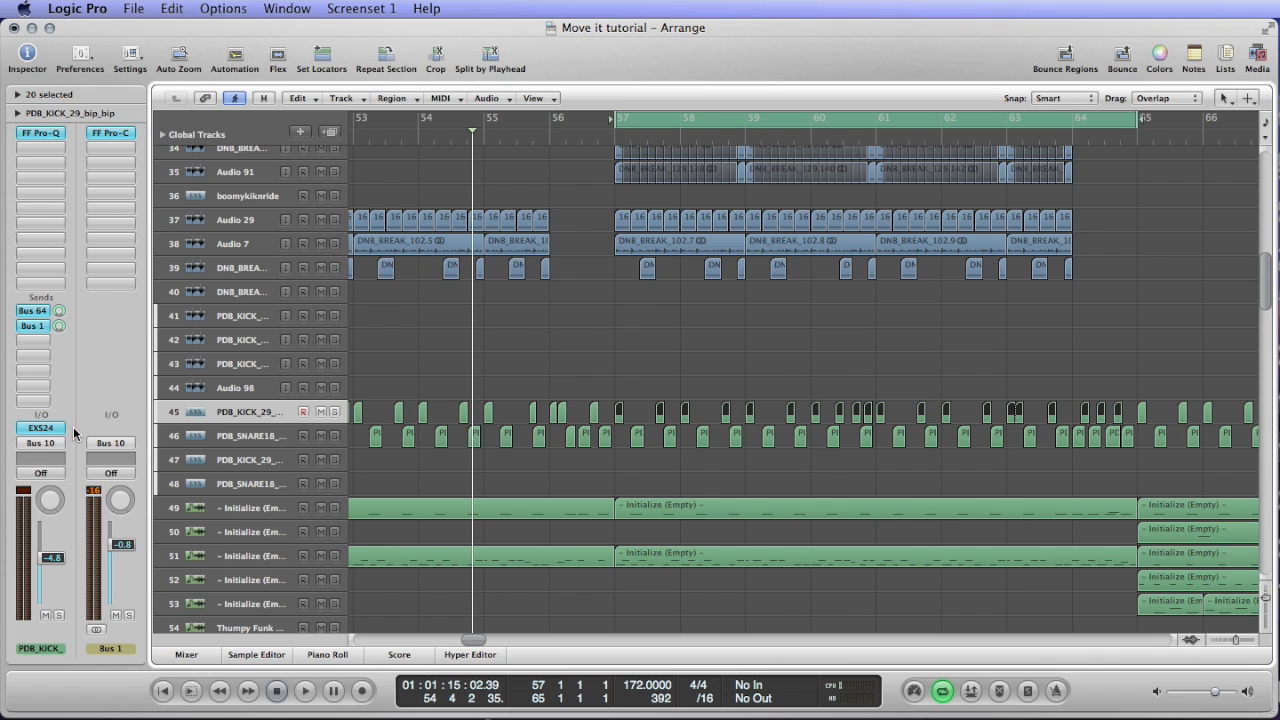
pyautogui.click(40, 311)
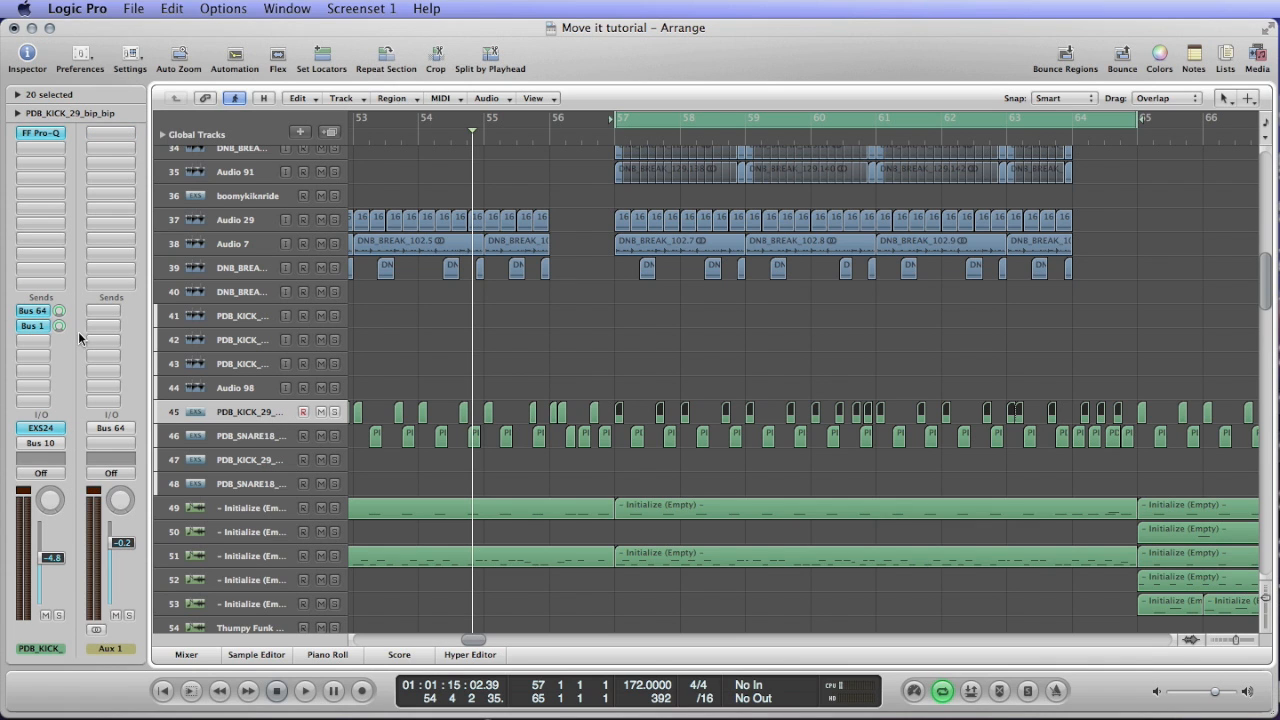
pyautogui.click(129, 615)
pyautogui.press('space')
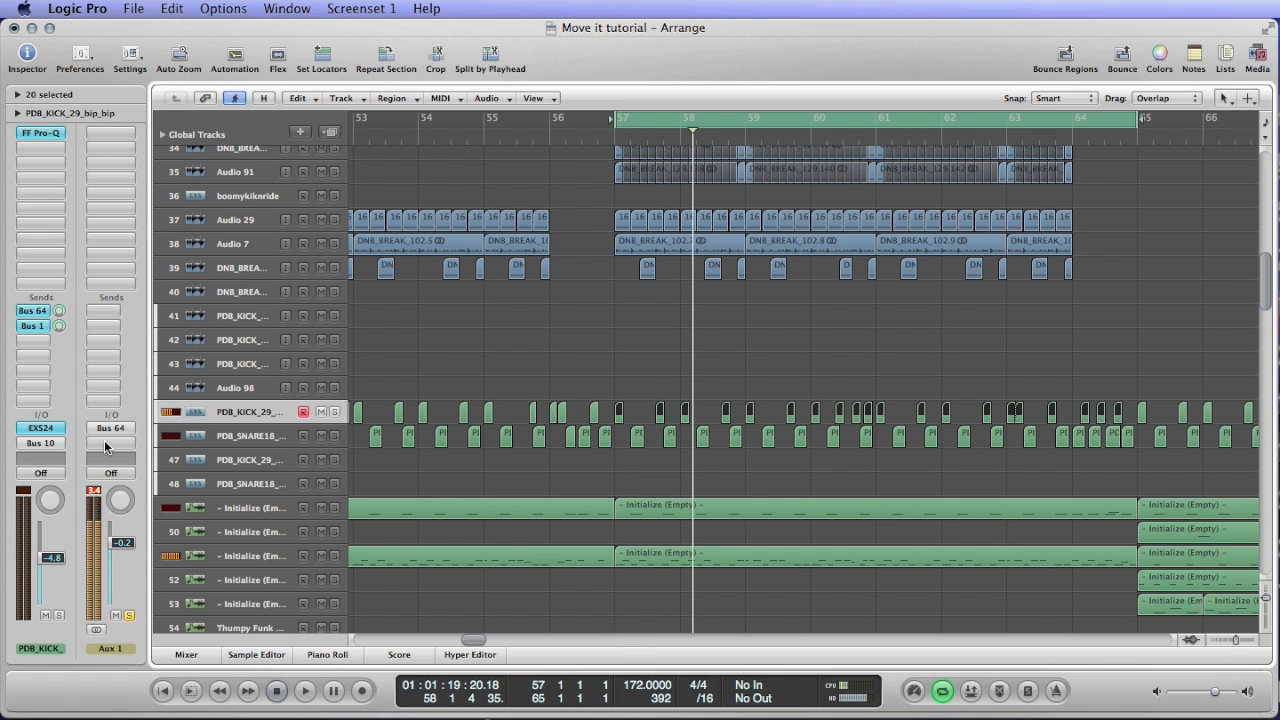
# Check the output options of Aux 1, leave it on No Output and play the loop again.
pyautogui.click(105, 446)
pyautogui.moveTo(122, 464)
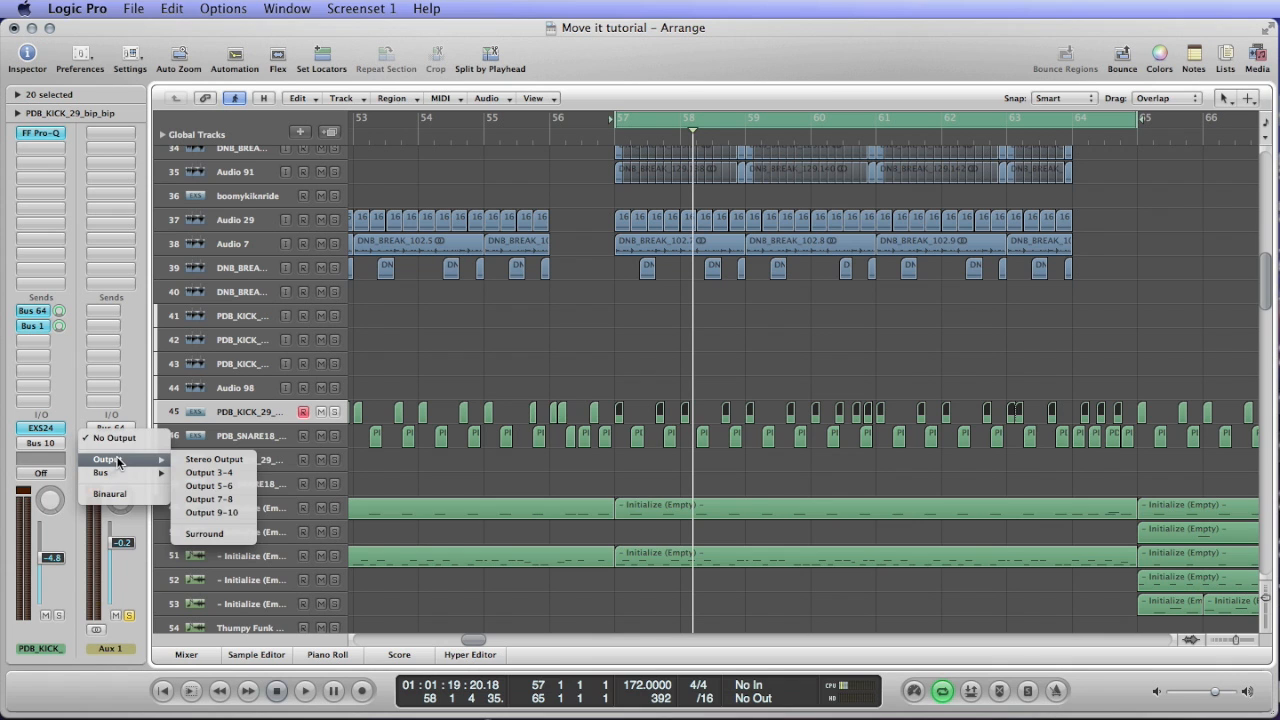
pyautogui.click(115, 368)
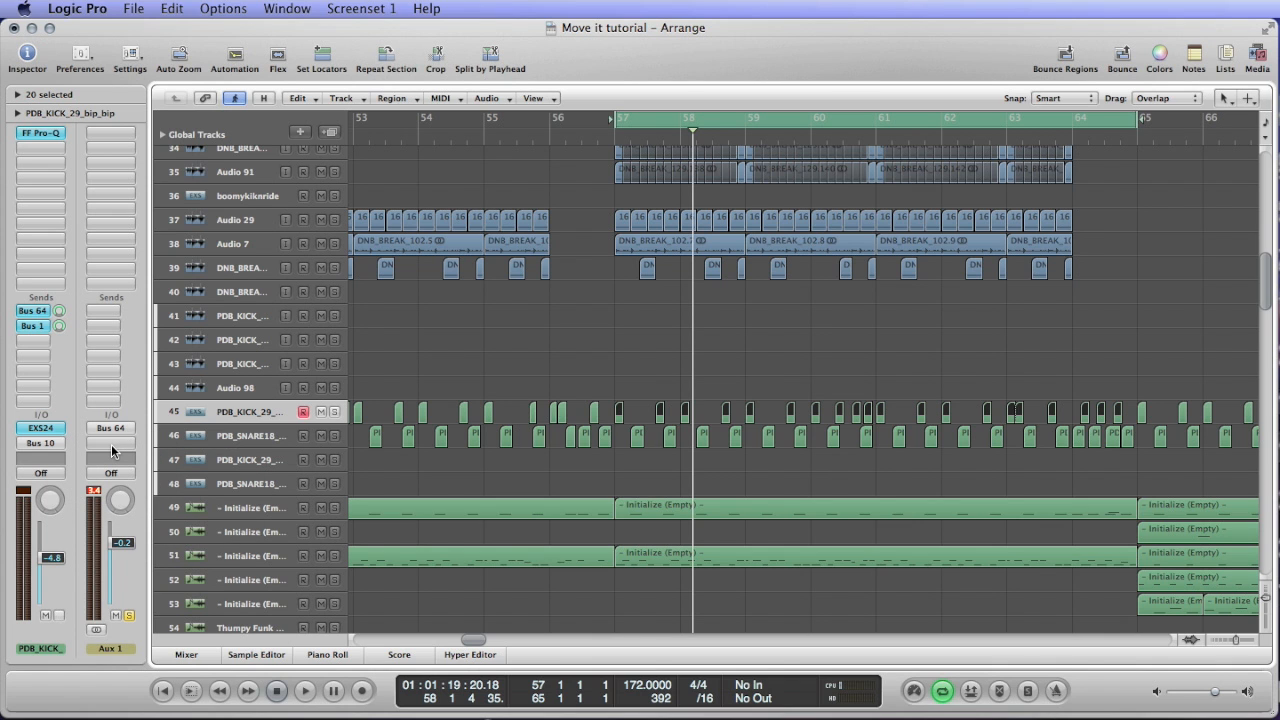
pyautogui.press('space')
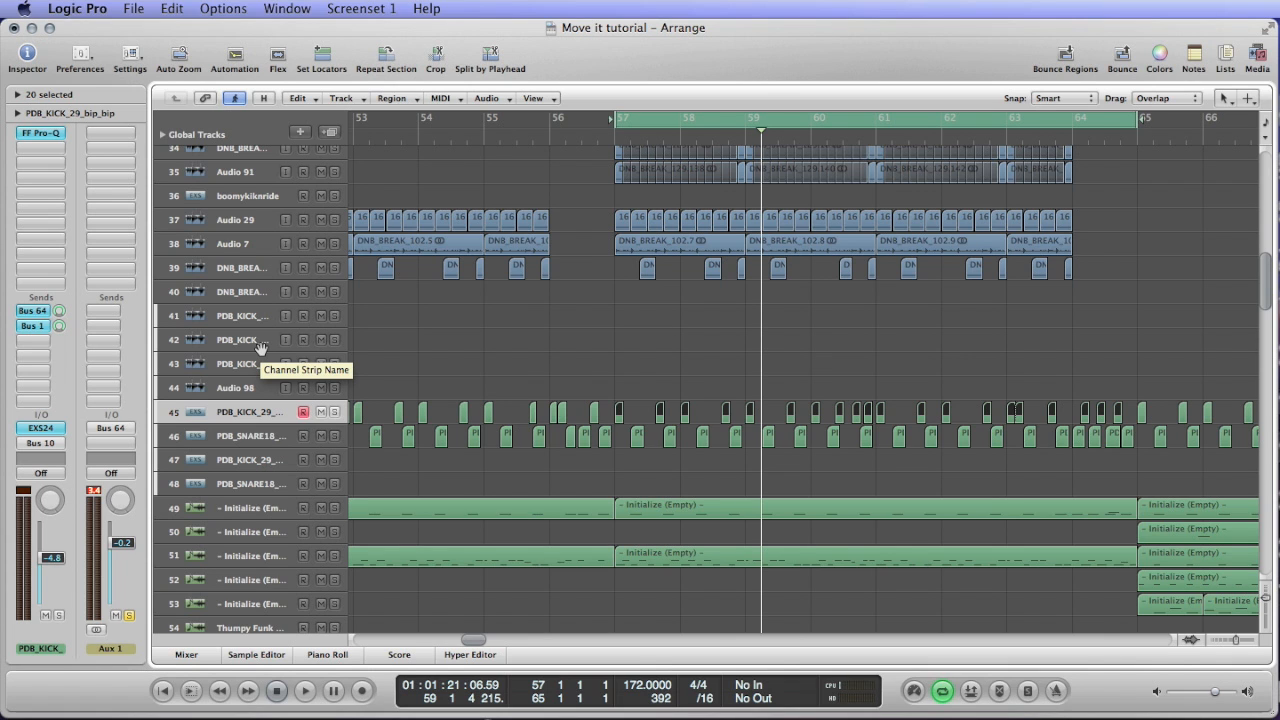
# Turn on Solo mode and select the break regions on tracks 34 to 39 between bars 57 and 64.
pyautogui.click(665, 358)
pyautogui.press('super+Right')
pyautogui.press('super+Left')
pyautogui.press('super+Left')
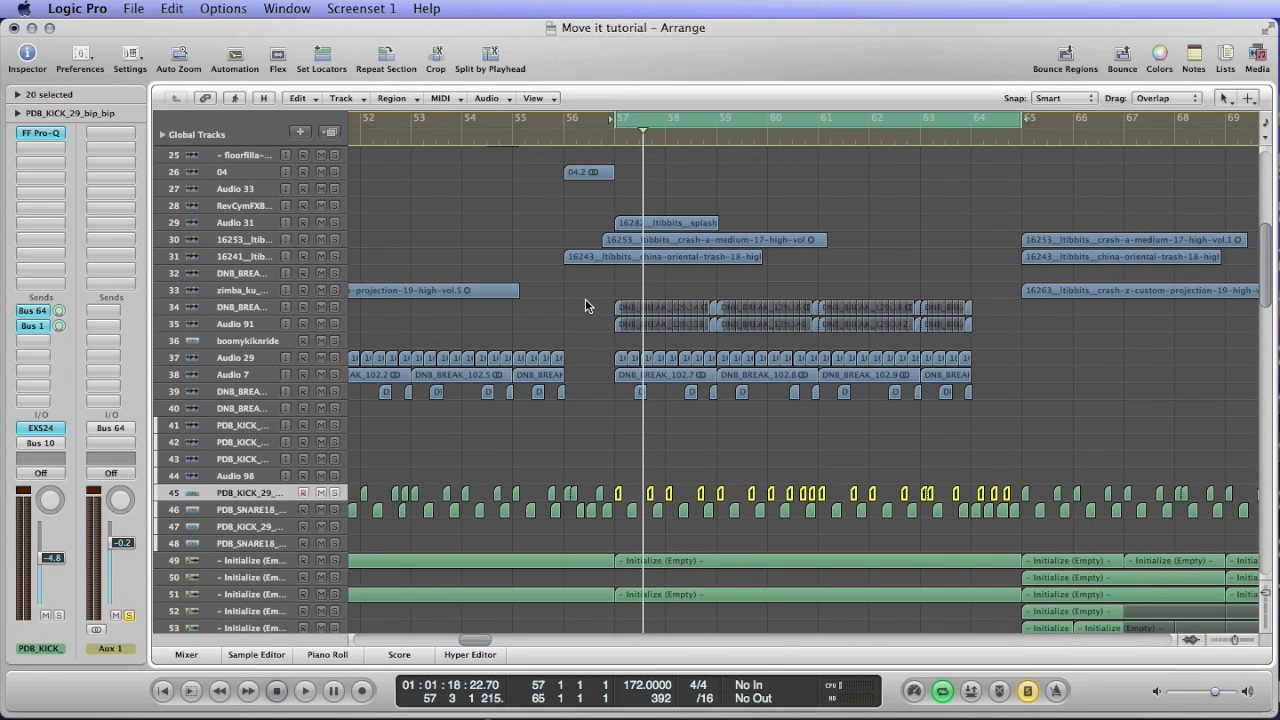
pyautogui.moveTo(593, 290); pyautogui.dragTo(884, 398)
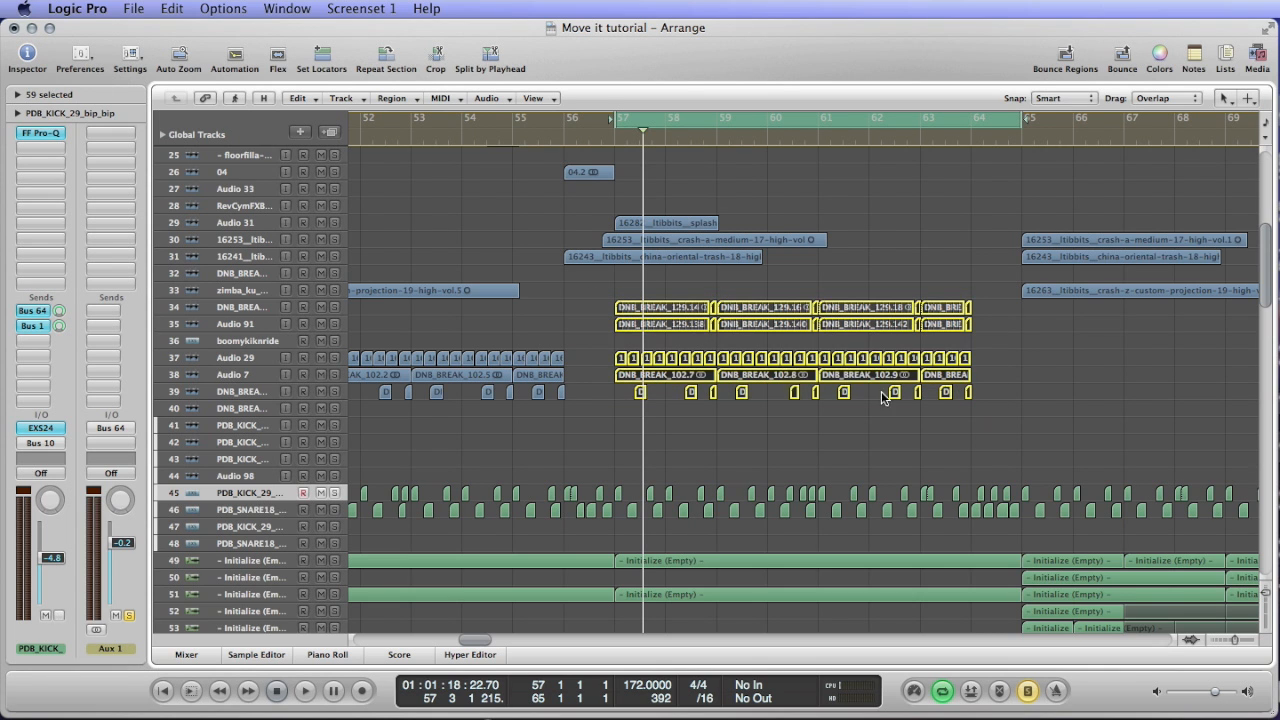
# Solo tracks 34 to 36, 38 and 39 and play the start of the loop to hear the breaks.
pyautogui.moveTo(335, 375); pyautogui.dragTo(335, 391)
pyautogui.moveTo(335, 341); pyautogui.dragTo(334, 312)
pyautogui.press('space')
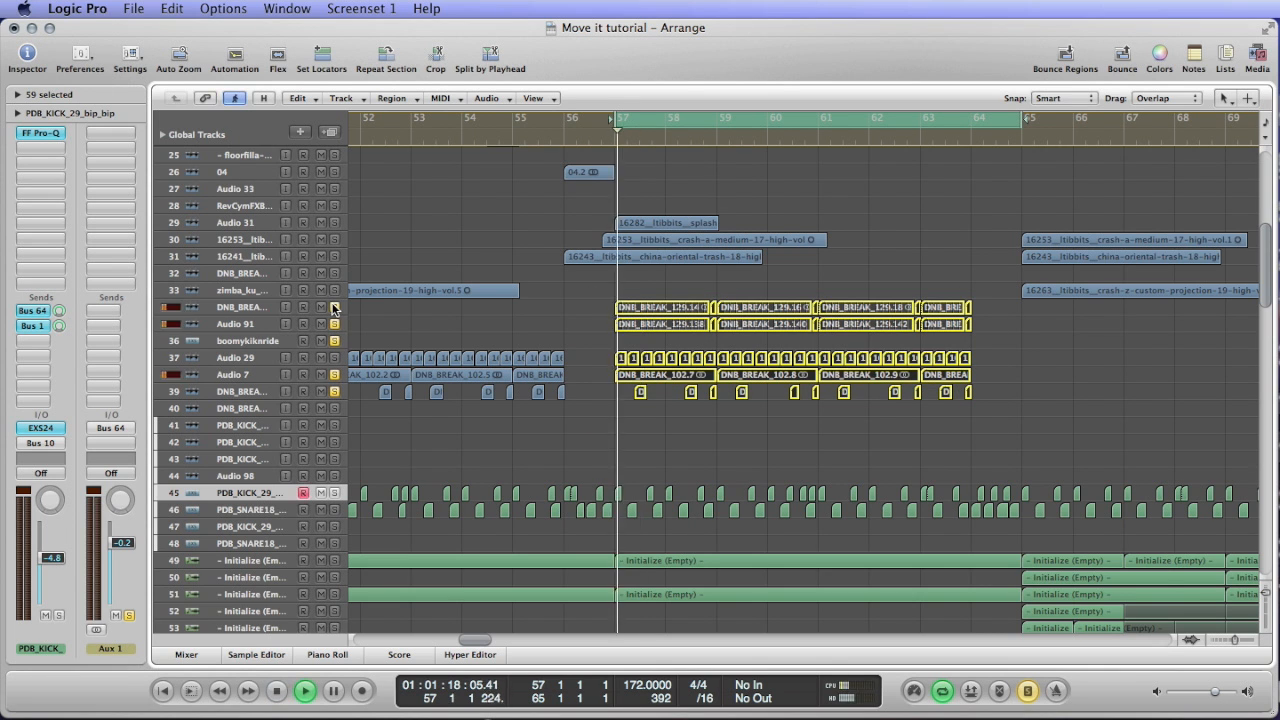
pyautogui.press('space')
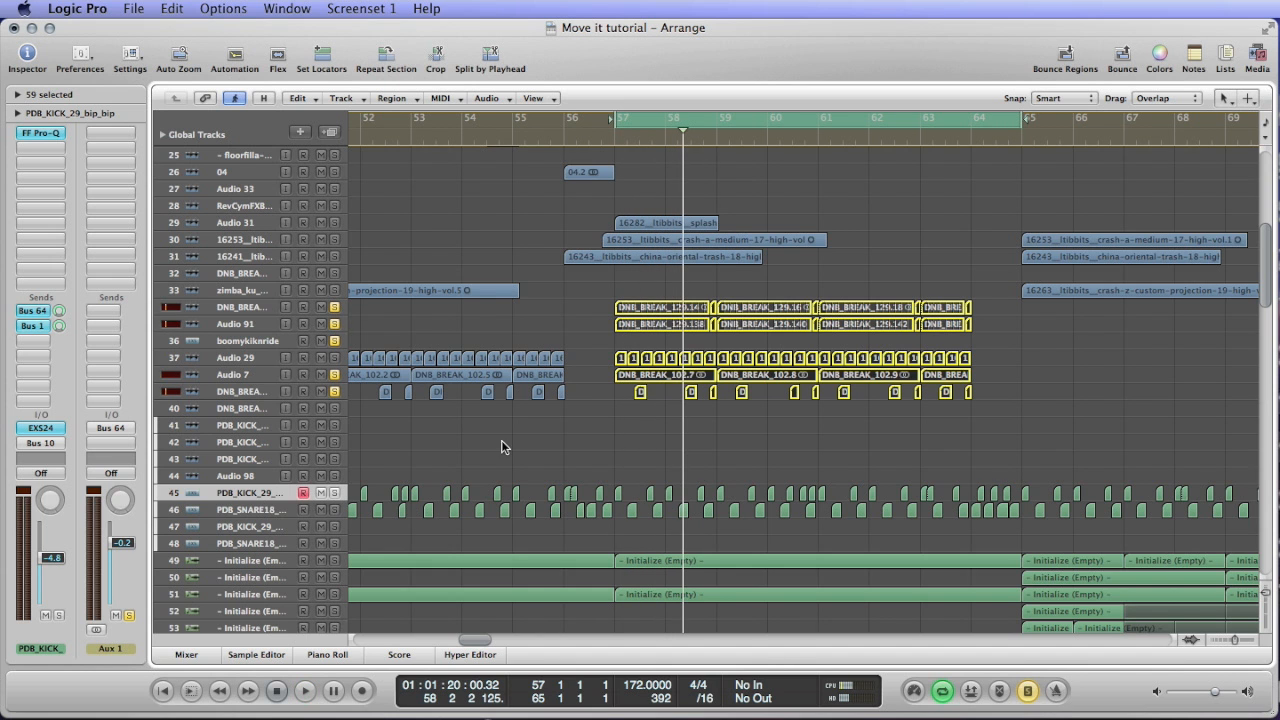
# Turn off the global Solo mode, play the loop with the break tracks soloed and select DNB_BREAK track 34.
pyautogui.press('space')
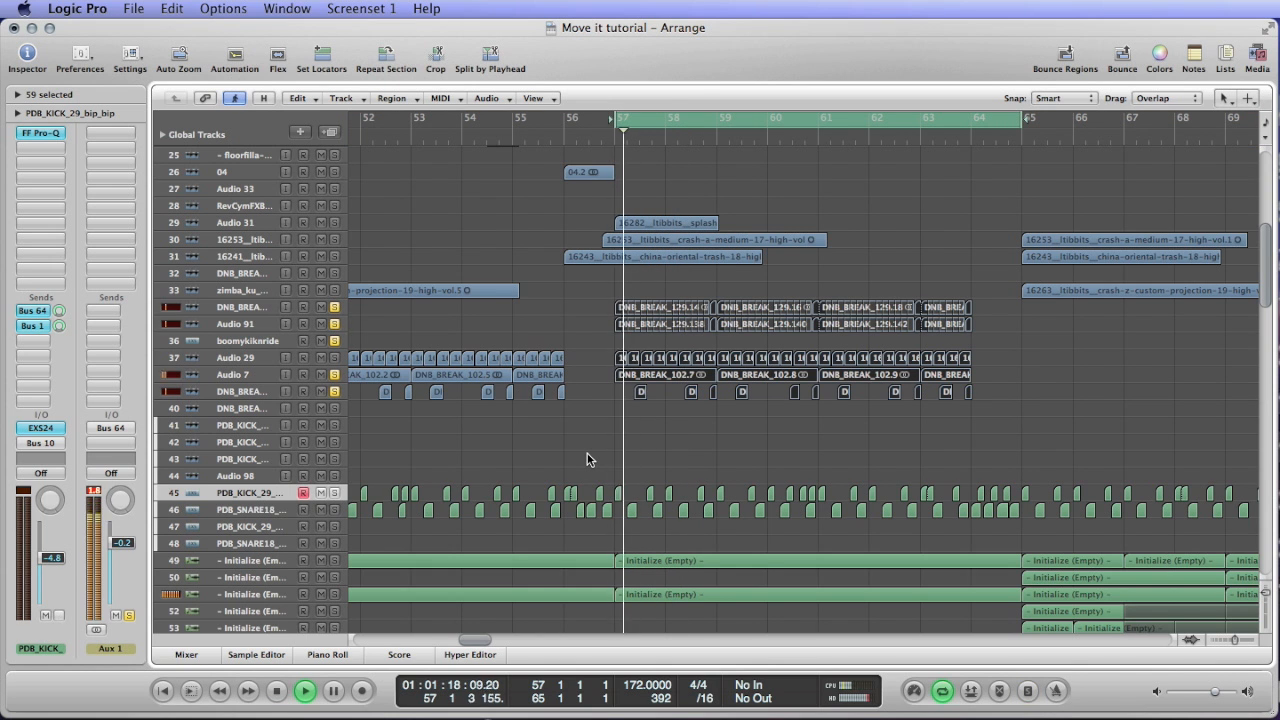
pyautogui.scroll(4, 446, 365)
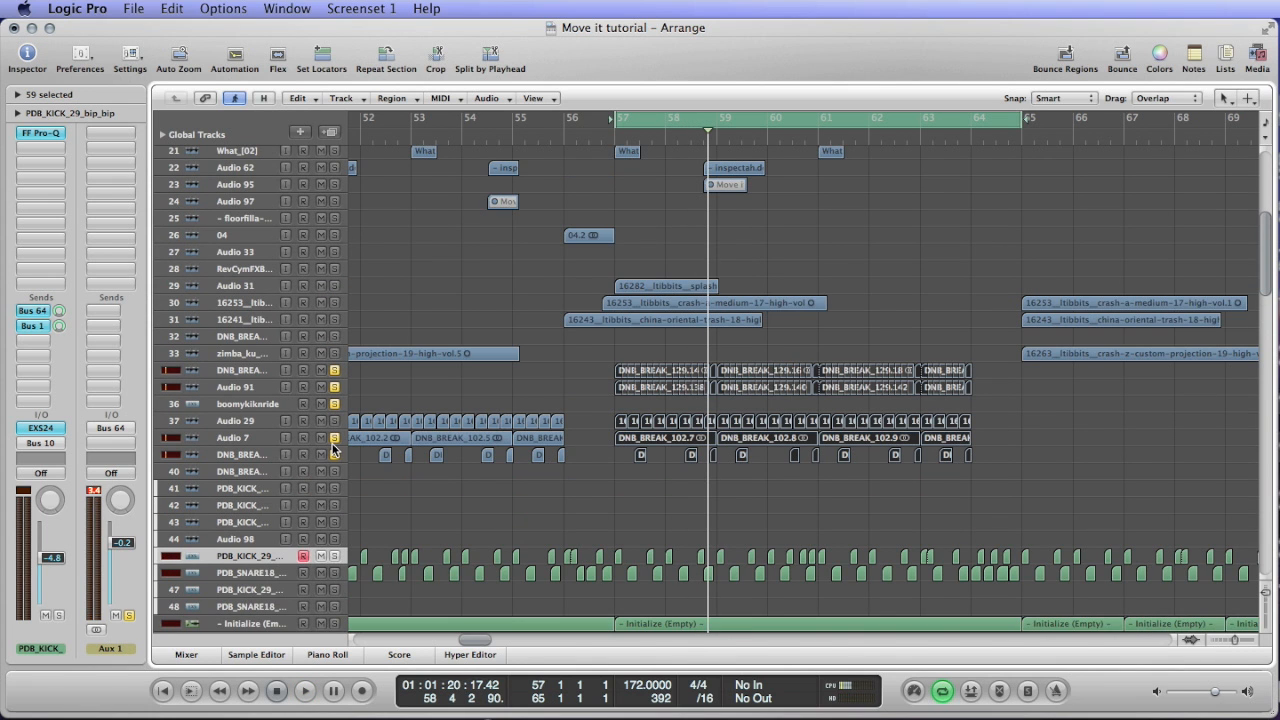
pyautogui.press('space')
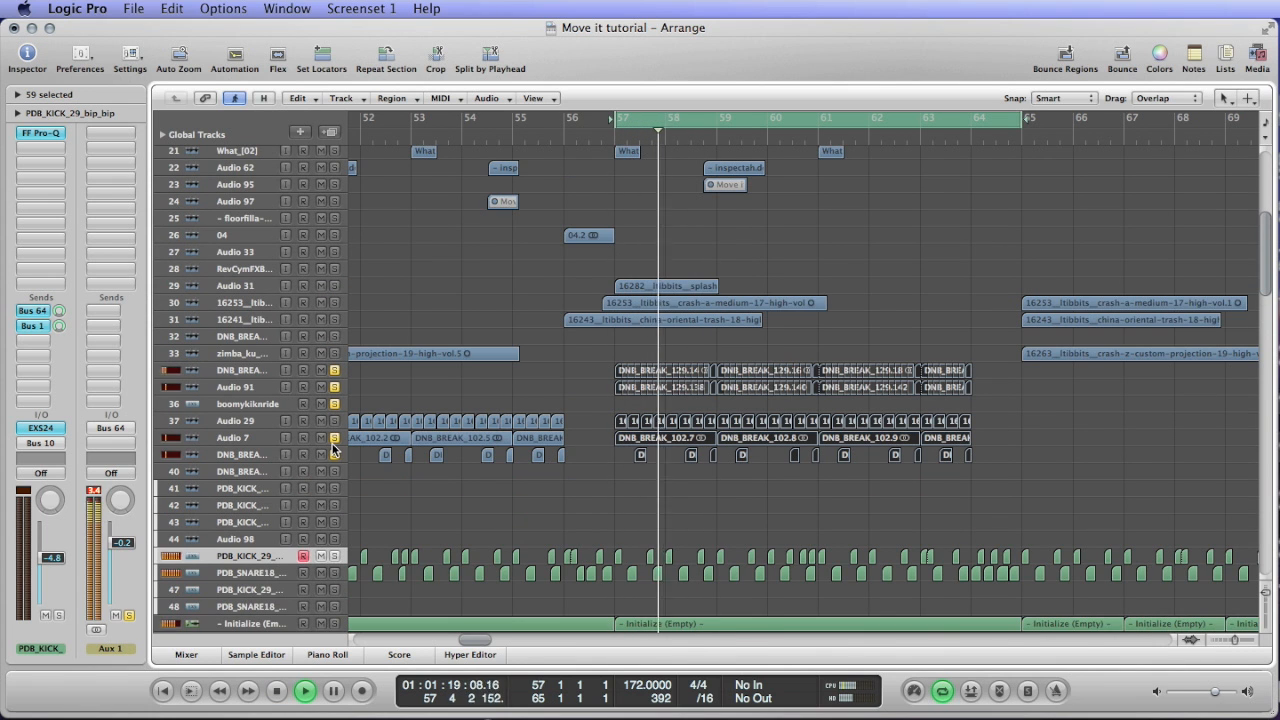
pyautogui.click(262, 371)
pyautogui.press('space')
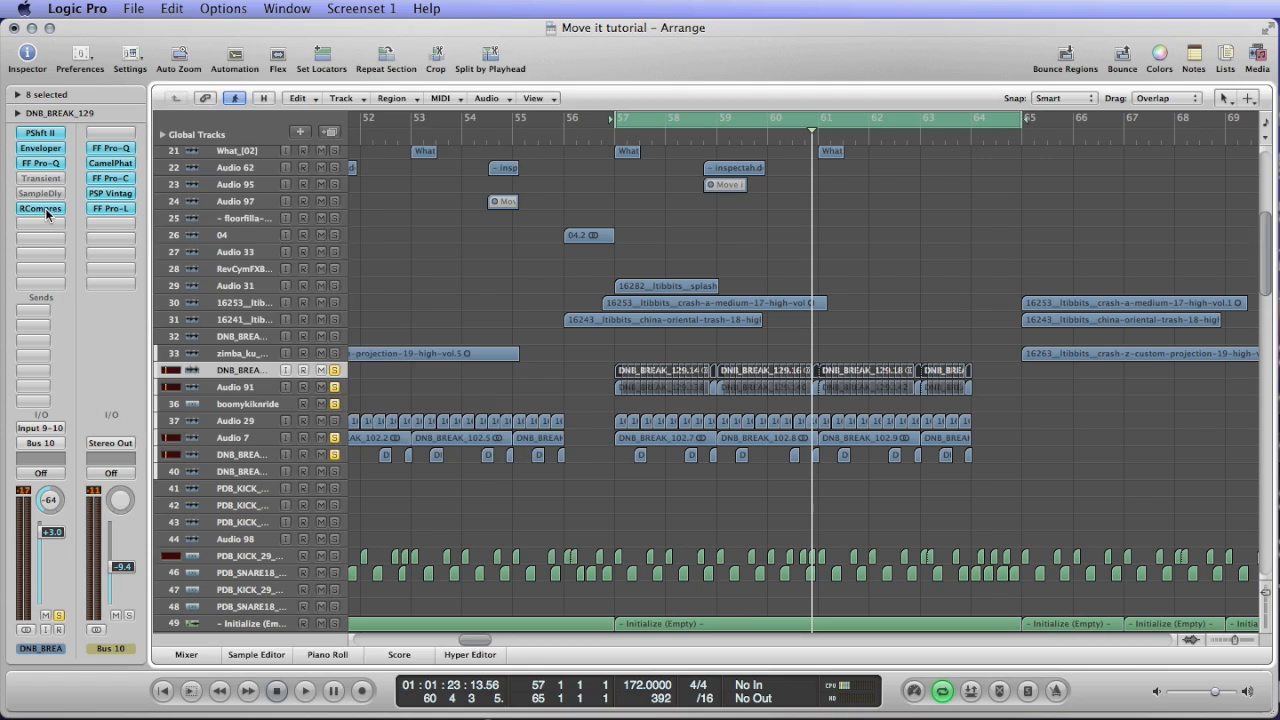
# Open the RCompressor on track 34, unsolo track 39 and play the loop to watch the compressor respond to its Bus 64 side chain.
pyautogui.click(45, 208)
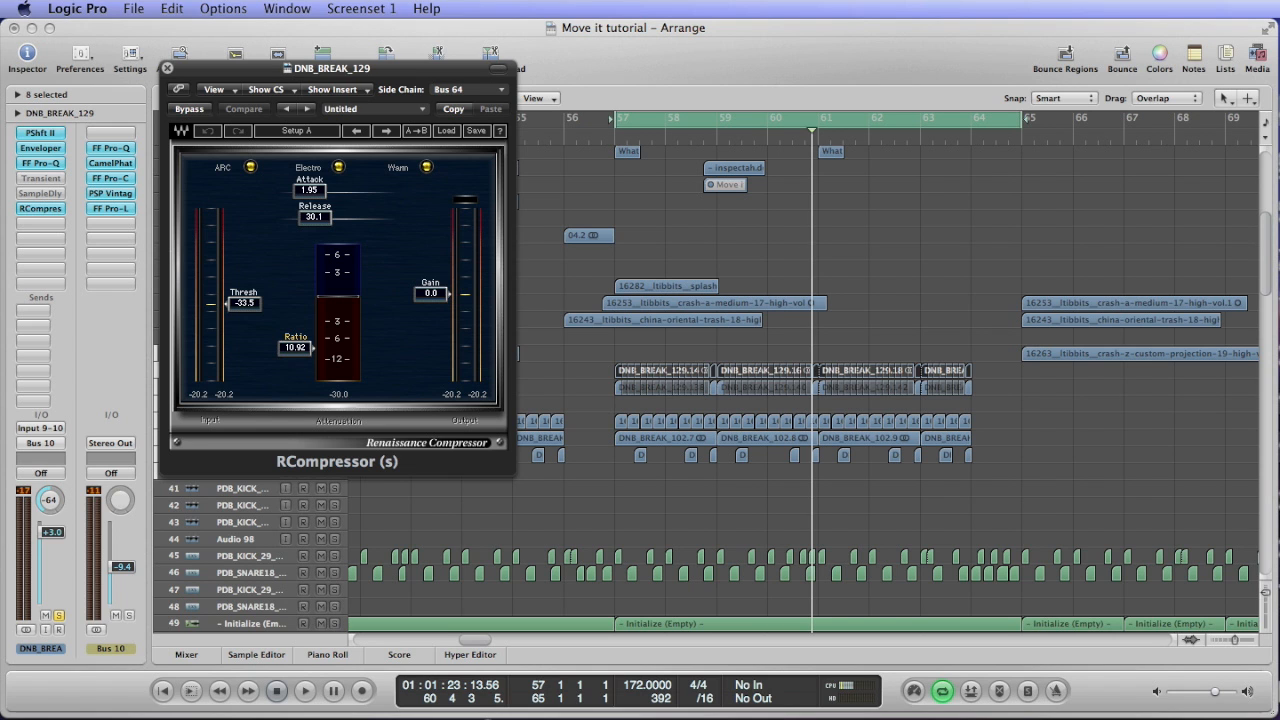
pyautogui.press('space')
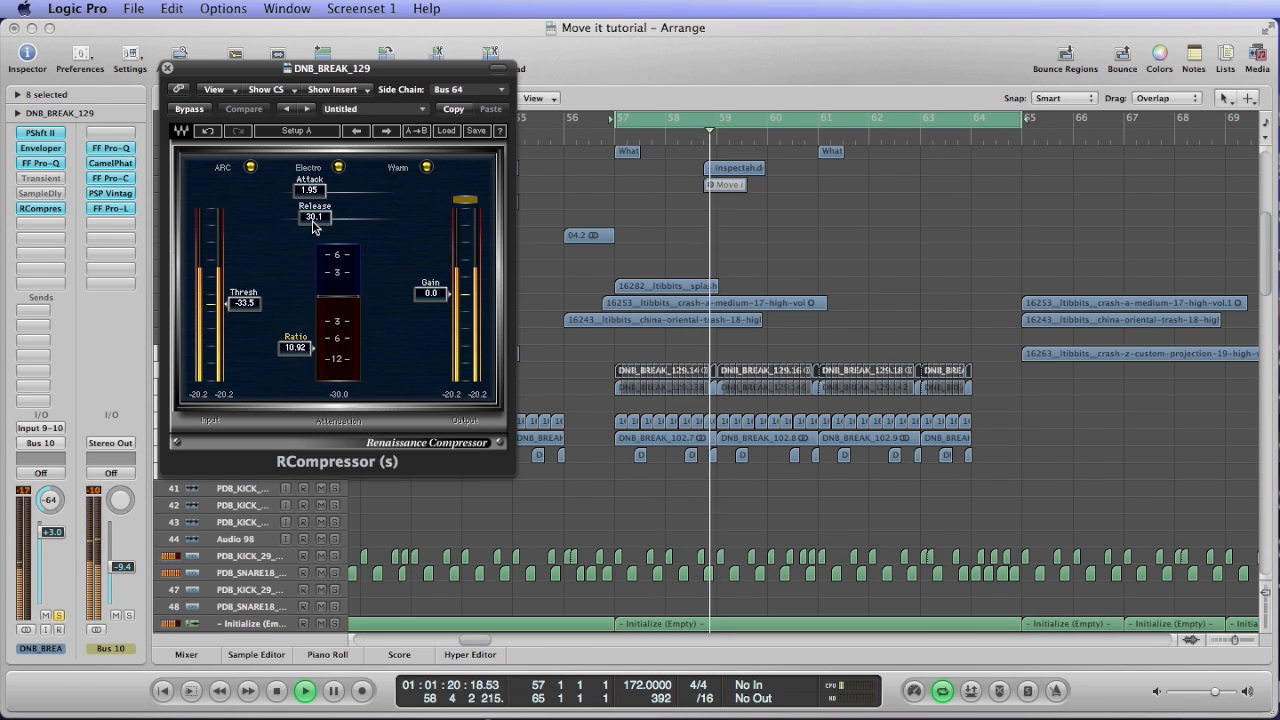
pyautogui.press('space')
pyautogui.moveTo(242, 74); pyautogui.dragTo(596, 48)
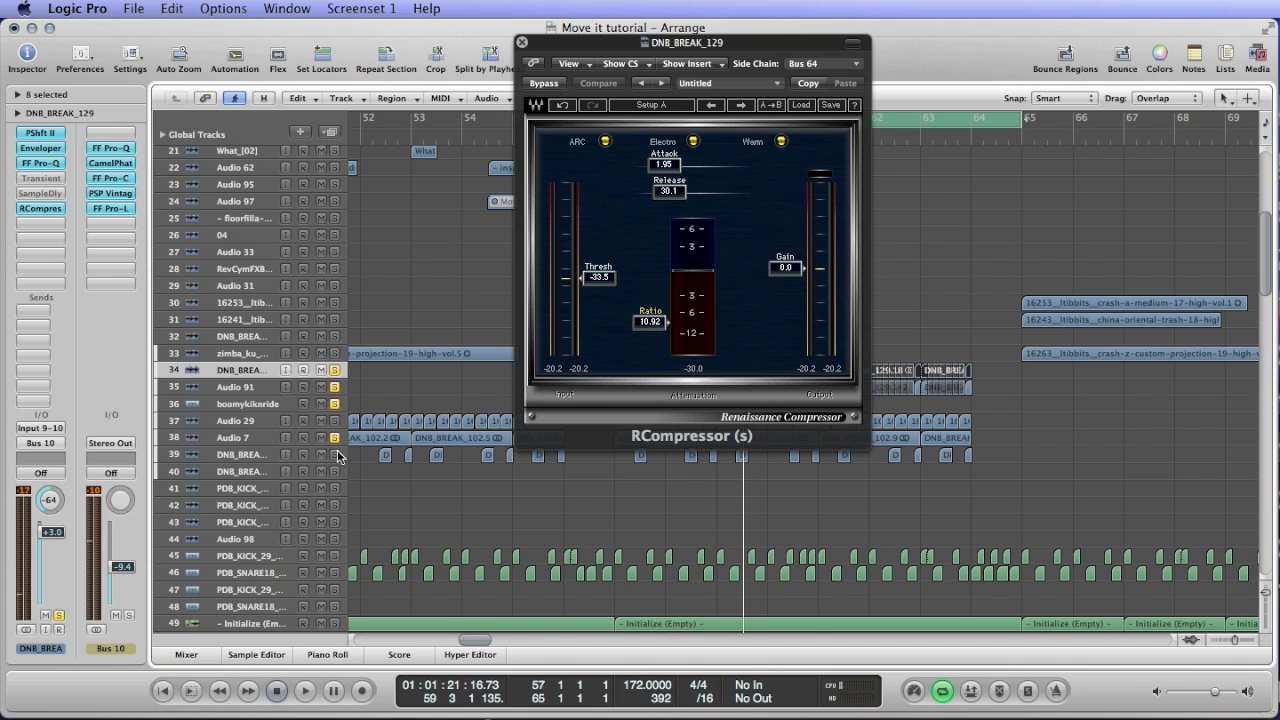
pyautogui.press('space')
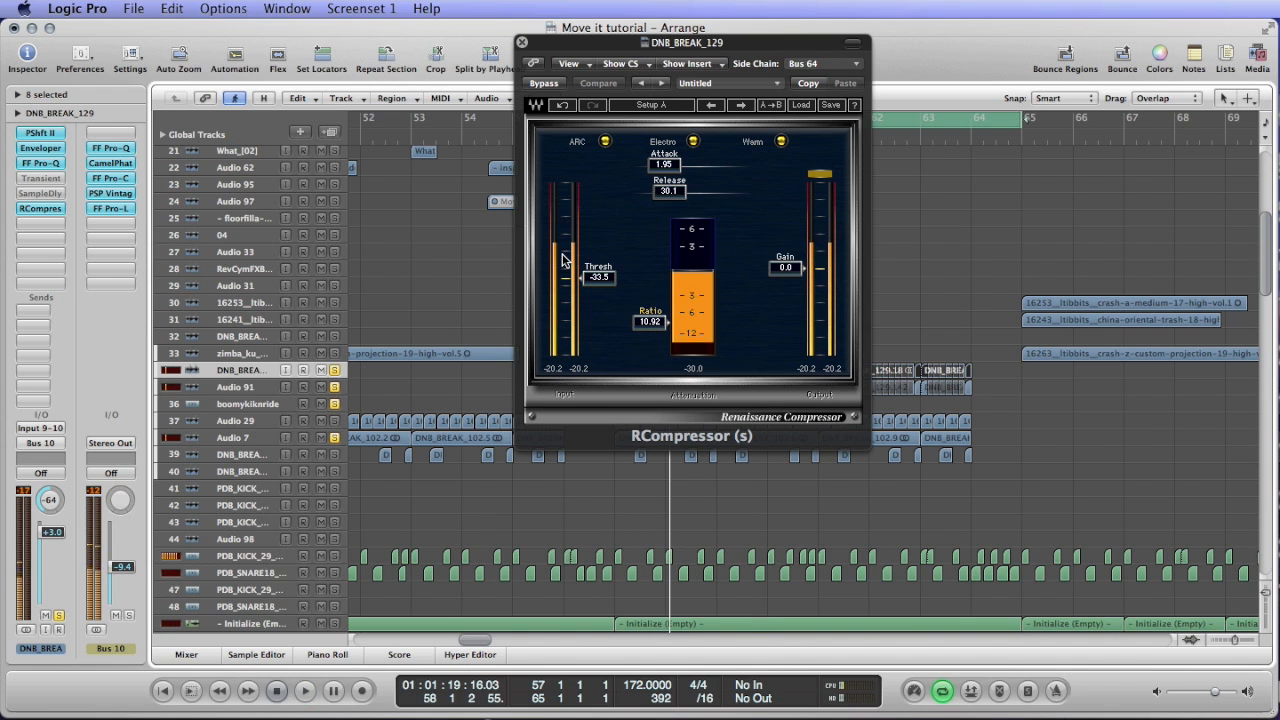
pyautogui.press('space')
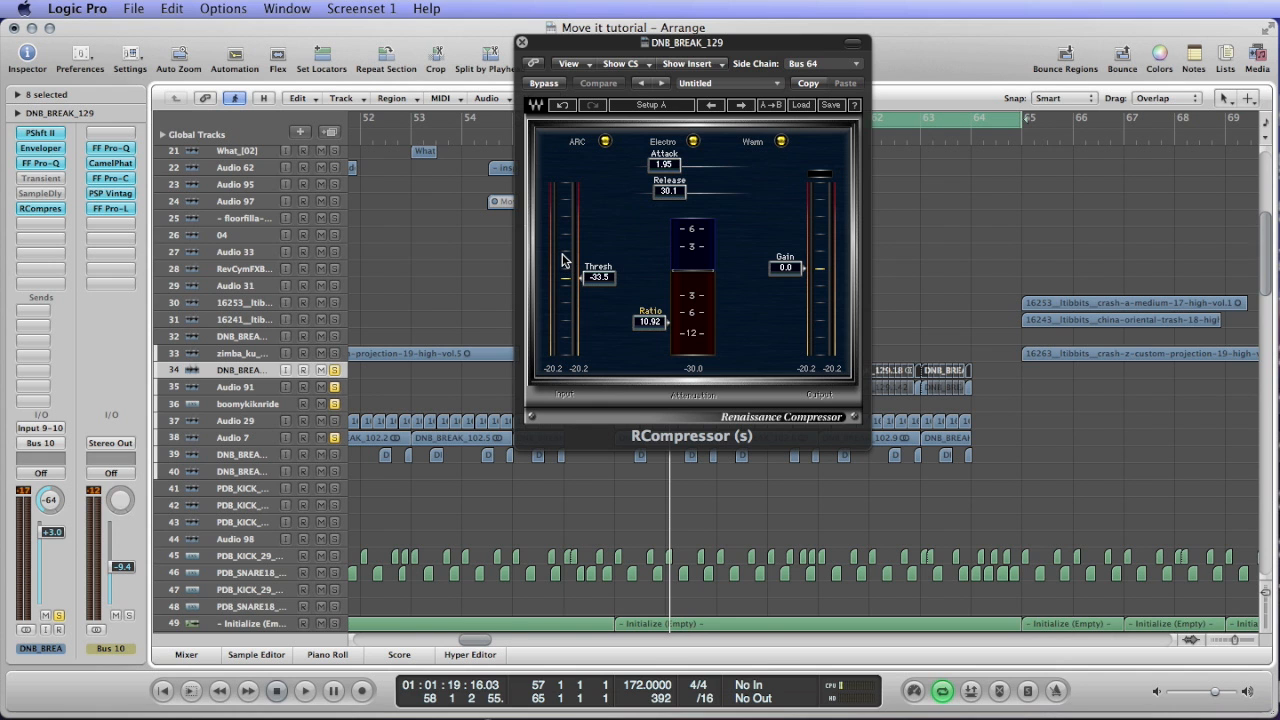
pyautogui.moveTo(600, 48); pyautogui.dragTo(883, 88)
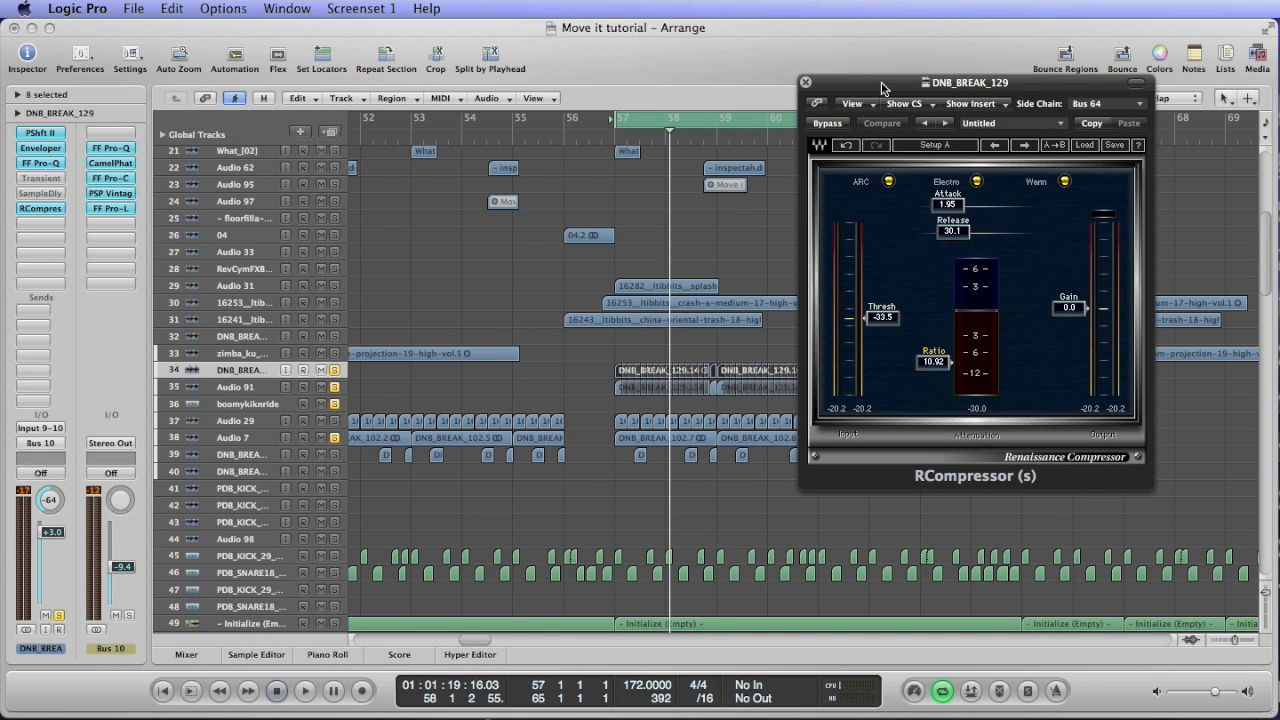
# Close the RCompressor and clear the solos on the remaining break tracks and on Aux 1 through kick track 45.
pyautogui.click(805, 82)
pyautogui.click(333, 438)
pyautogui.click(334, 387)
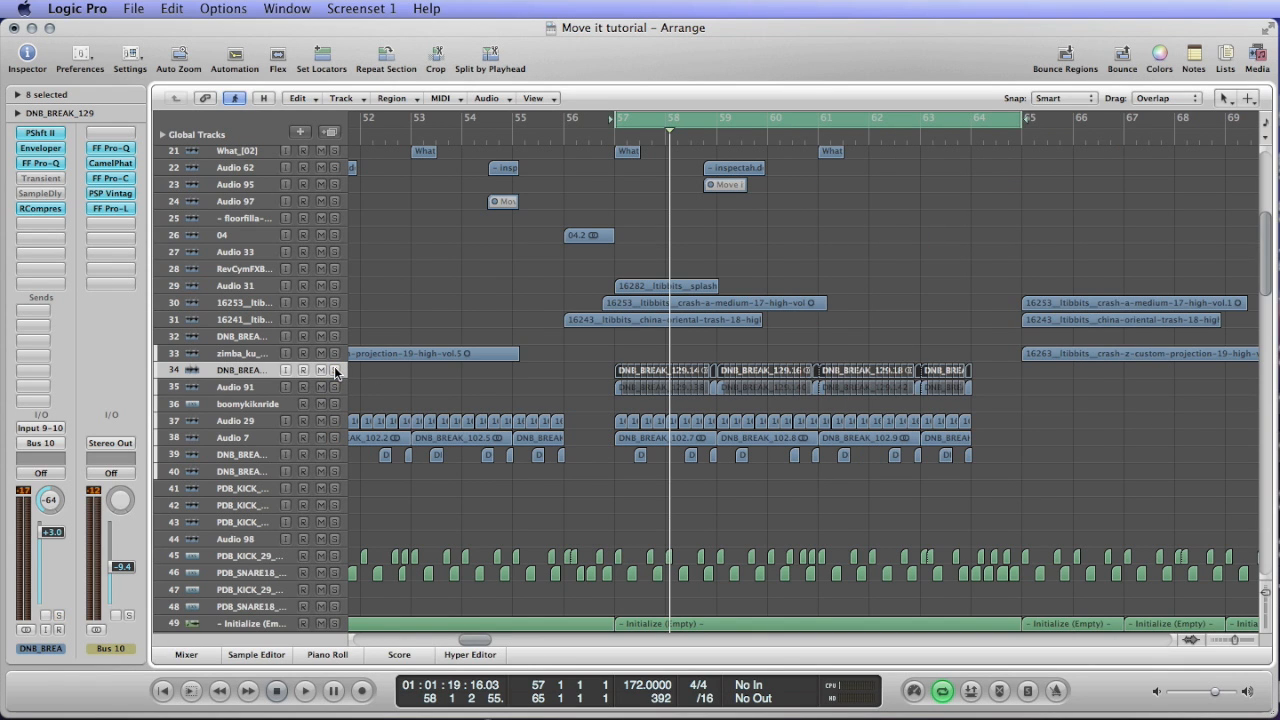
pyautogui.scroll(-3, 560, 335)
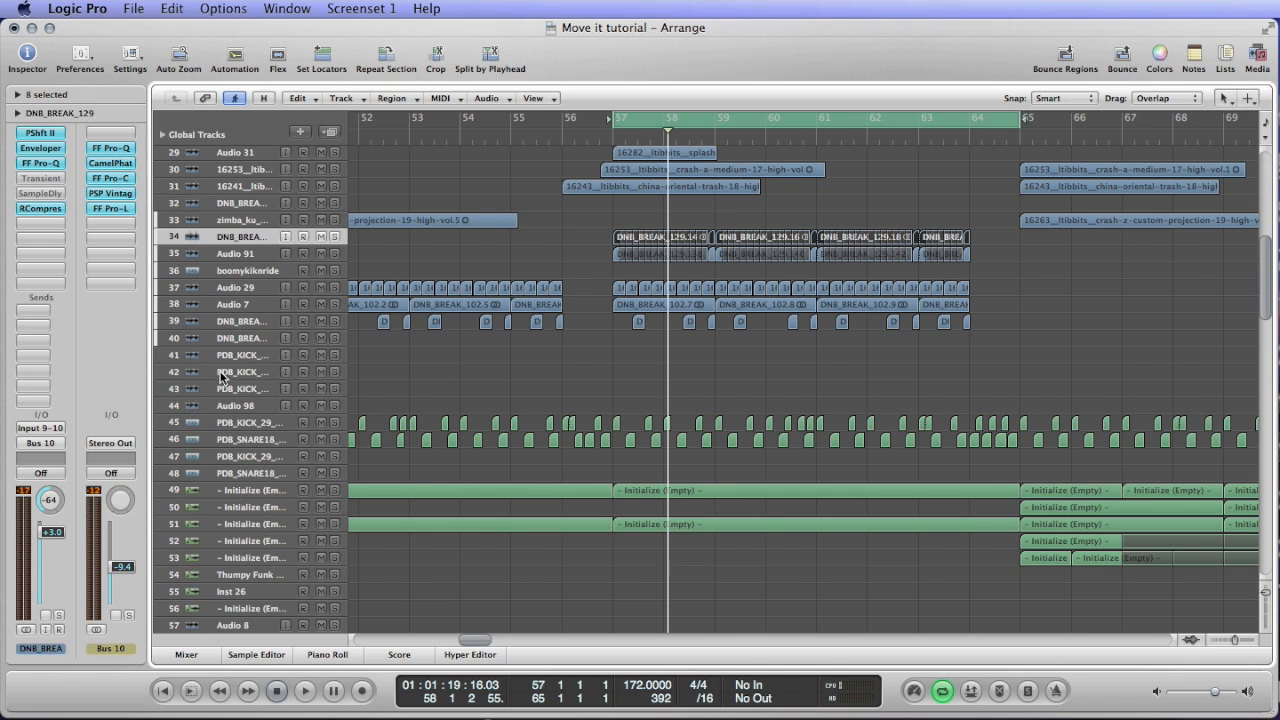
pyautogui.click(263, 425)
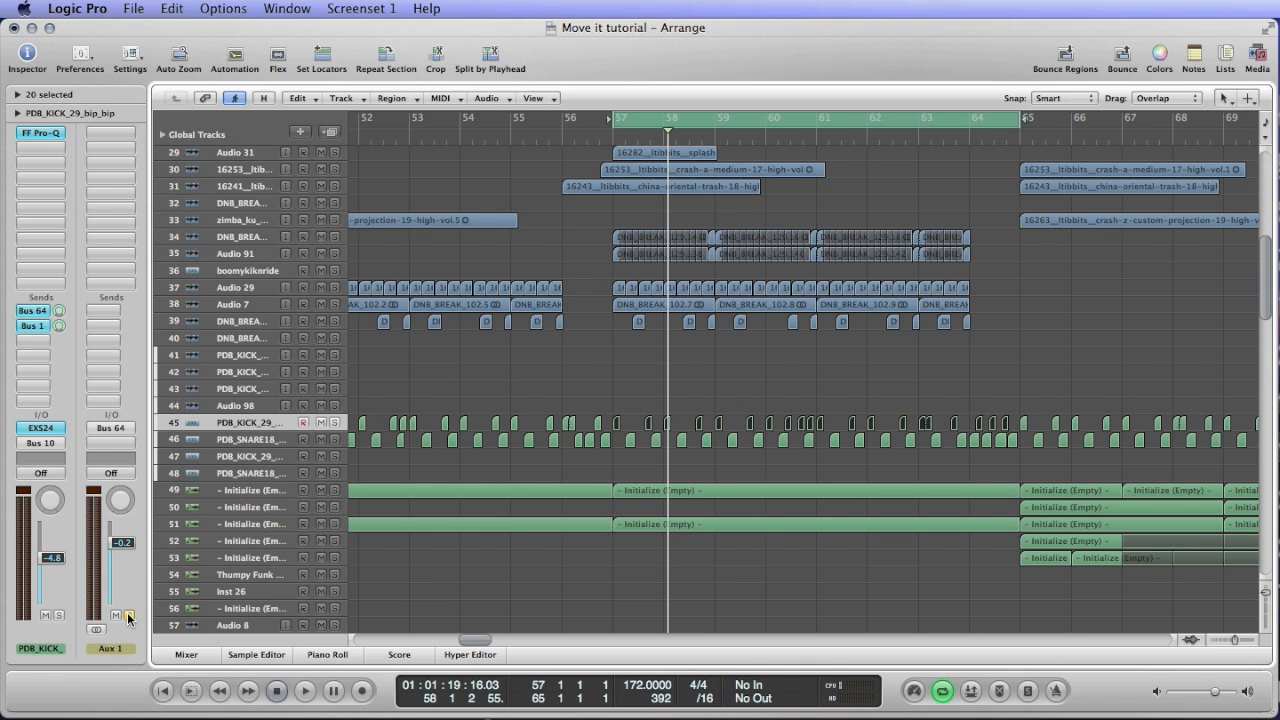
# Turn off the cycle range over bars 57 to 65 and show the arrangement from bar 1.
pyautogui.hotkey('ctrl', 'Left')
pyautogui.hotkey('ctrl', 'Left')
pyautogui.hotkey('ctrl', 'Up')
pyautogui.hotkey('ctrl', 'Up')
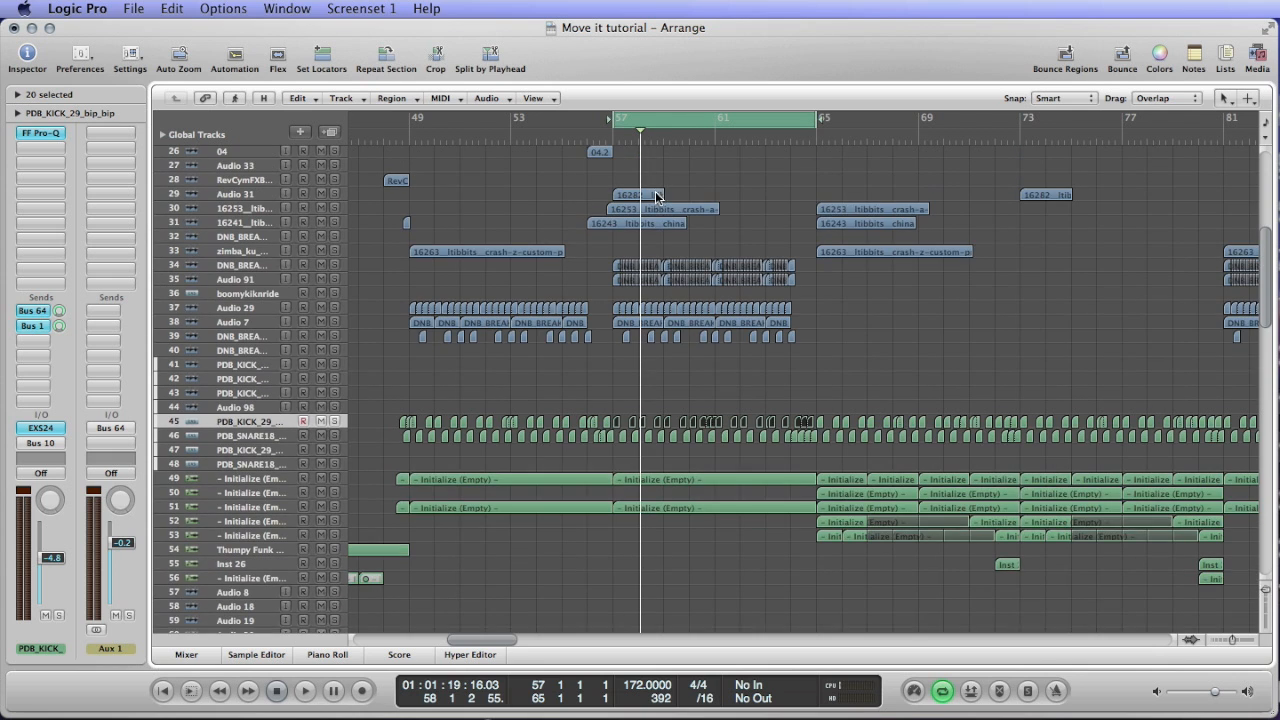
pyautogui.click(677, 120)
pyautogui.hotkey('ctrl', 'Left')
# Highlight the drum and instrument regions from kick track 45 downward across bars 49 to 111, and clear the selection.
pyautogui.hotkey('ctrl', 'Left')
pyautogui.hscroll(-8, 715, 218)
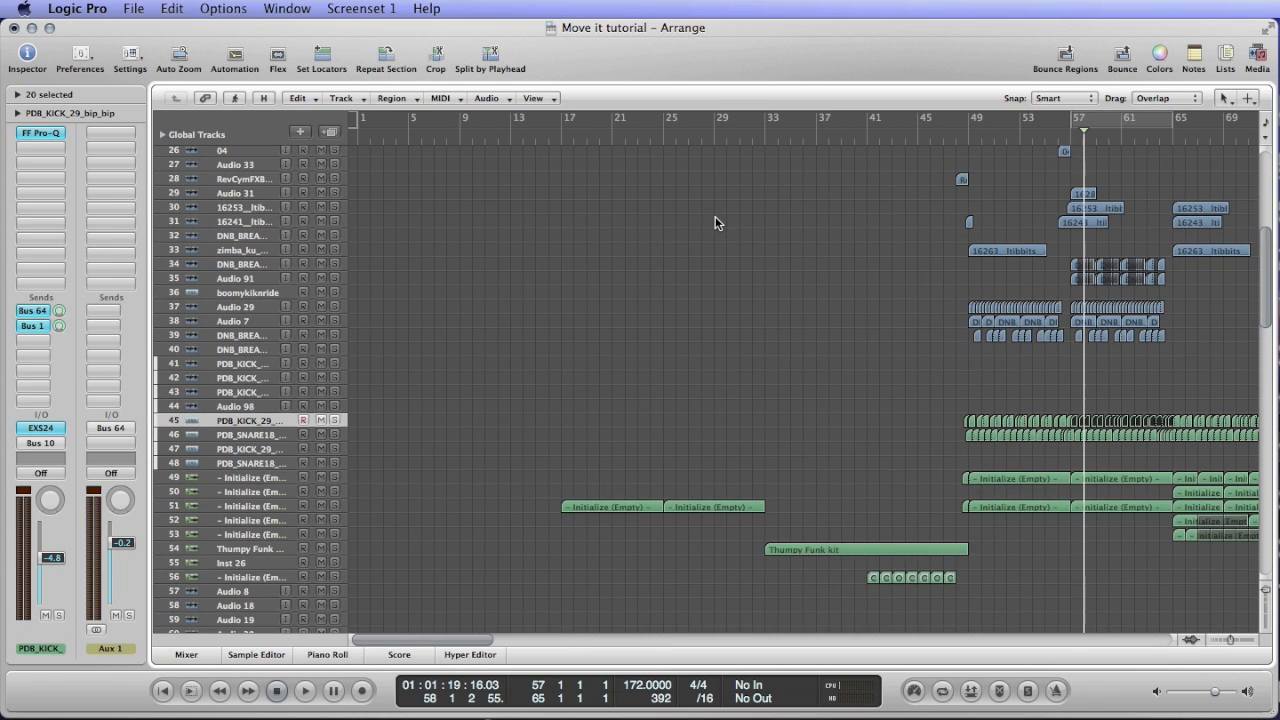
pyautogui.scroll(-5, 714, 222)
pyautogui.hotkey('ctrl', 'Left')
pyautogui.hotkey('ctrl', 'Left')
pyautogui.hotkey('ctrl', 'Left')
pyautogui.moveTo(538, 216); pyautogui.dragTo(904, 410)
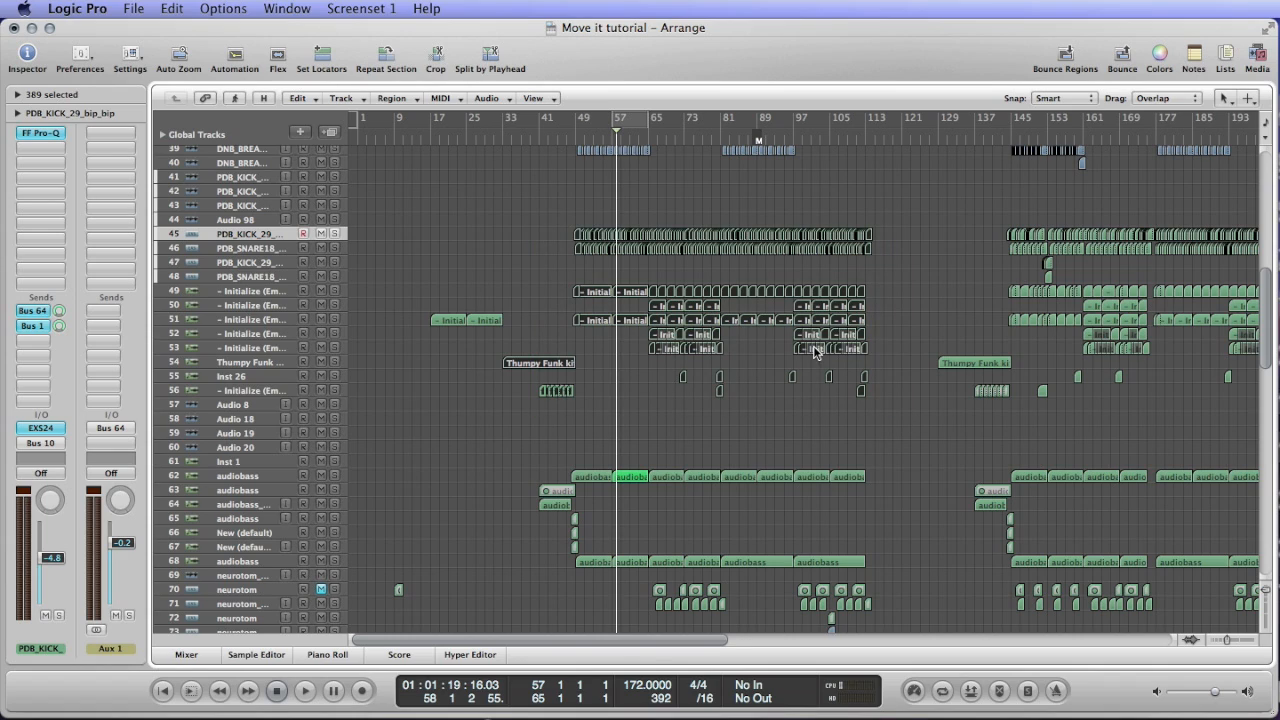
pyautogui.click(413, 407)
# Return the playhead to the start of the project with a closer view of the opening bars.
pyautogui.hotkey('ctrl', 'Right')
pyautogui.hotkey('ctrl', 'Right')
pyautogui.press('Return')
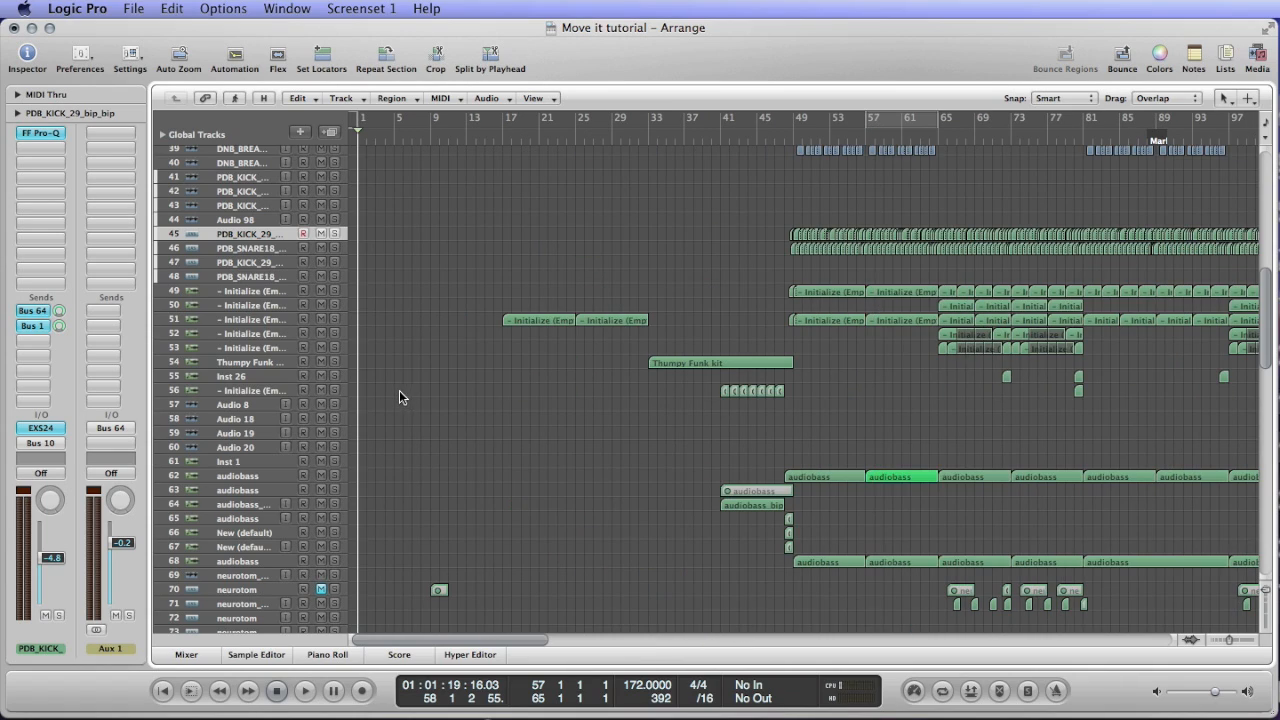